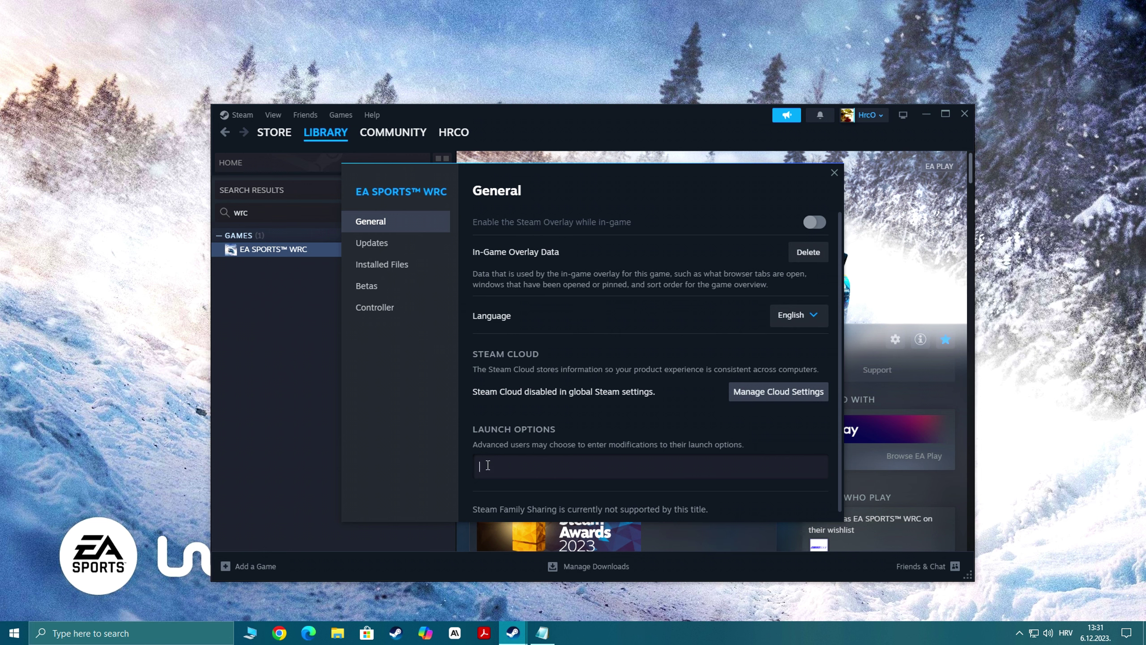
- Set the EA SPORTS WRC launch options to -high -novid and browse to the game's installed files
type("-high -novid")
left_click(396, 267)
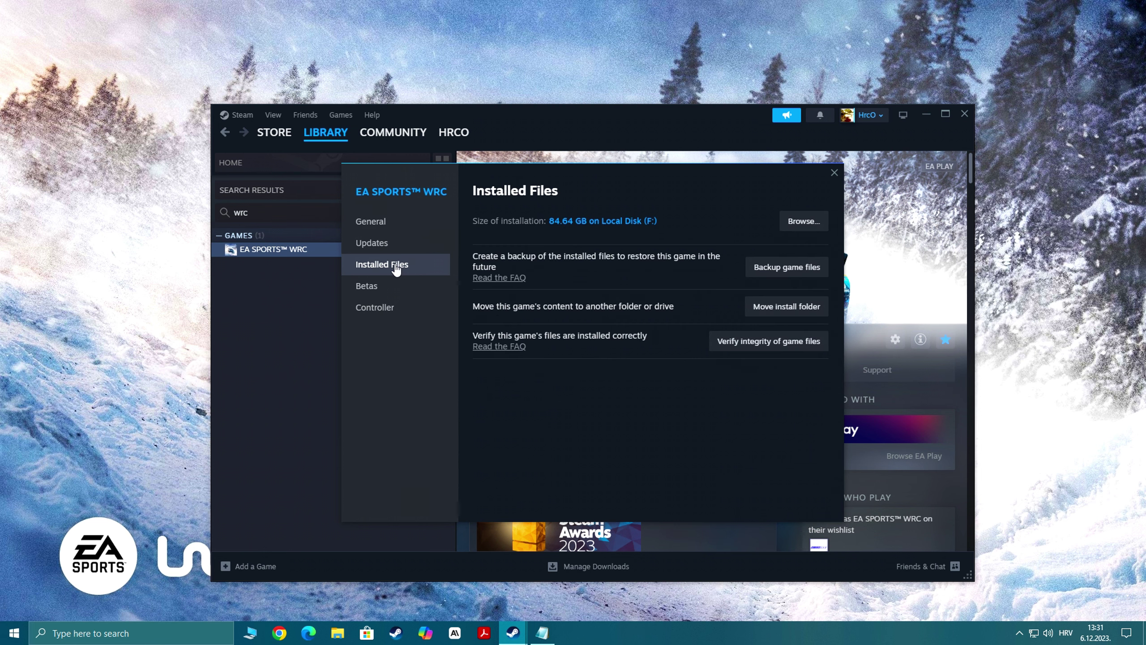
left_click(794, 225)
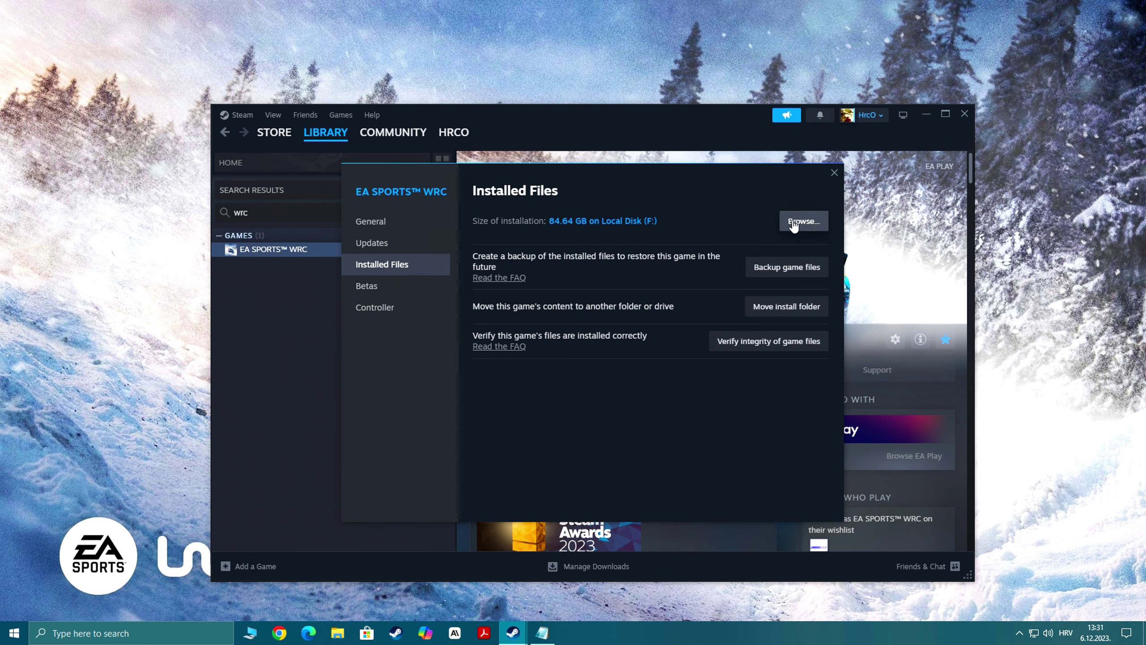
- Open the WRC\Binaries\Win64 folder inside the game's installation folder
left_click_drag(419, 111, 573, 106)
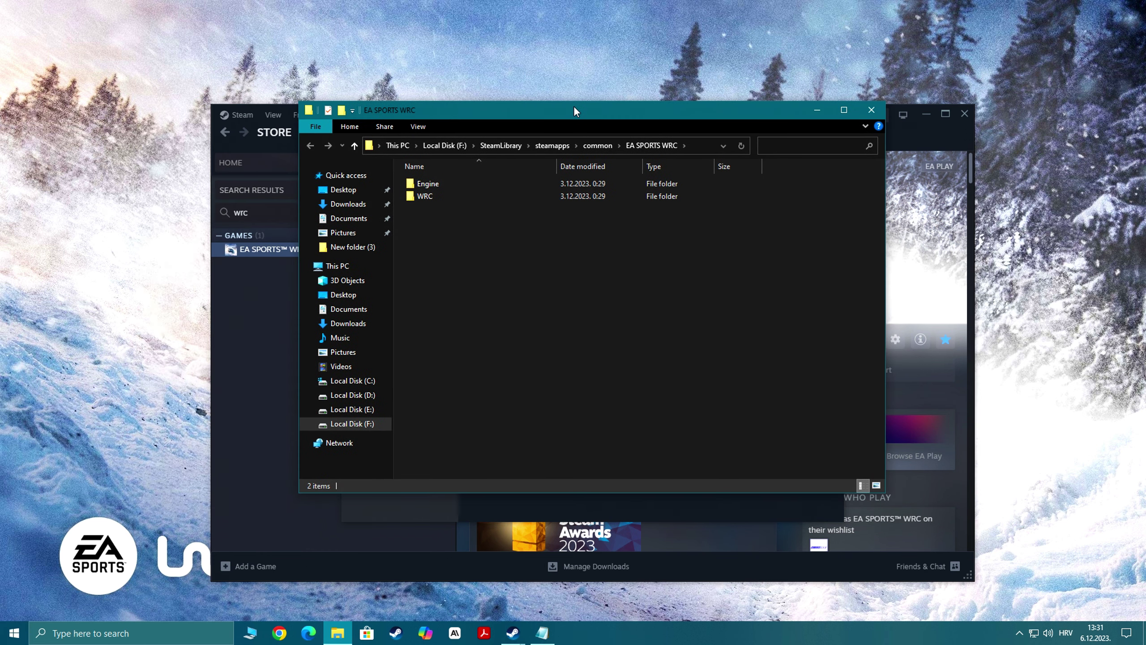
double_click(429, 196)
double_click(428, 183)
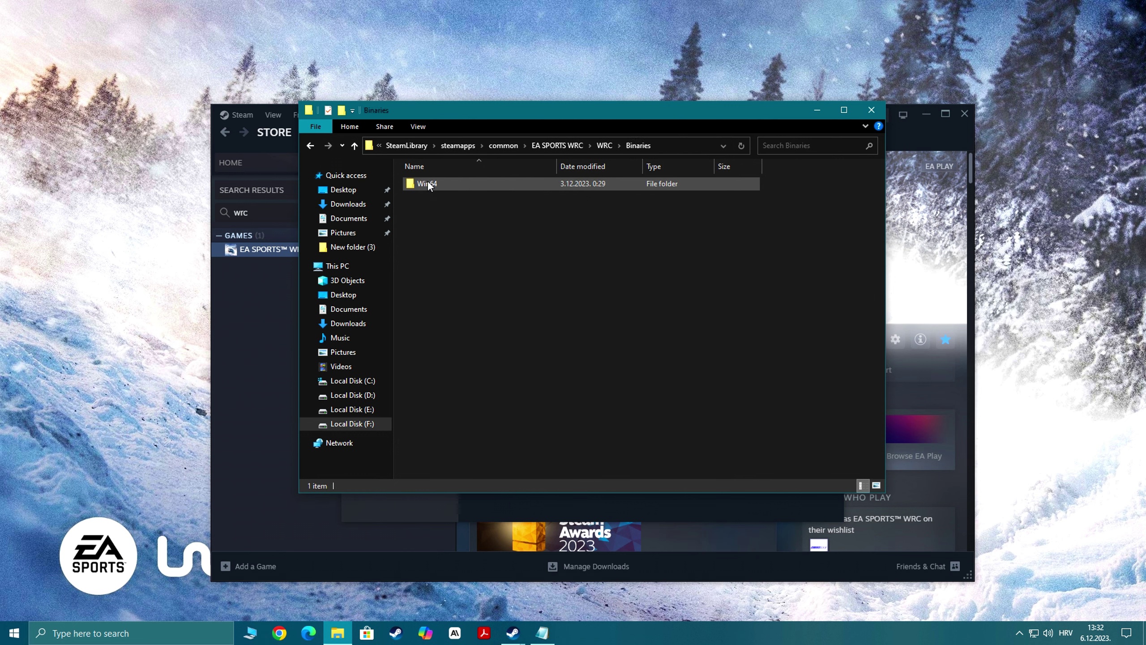
double_click(424, 184)
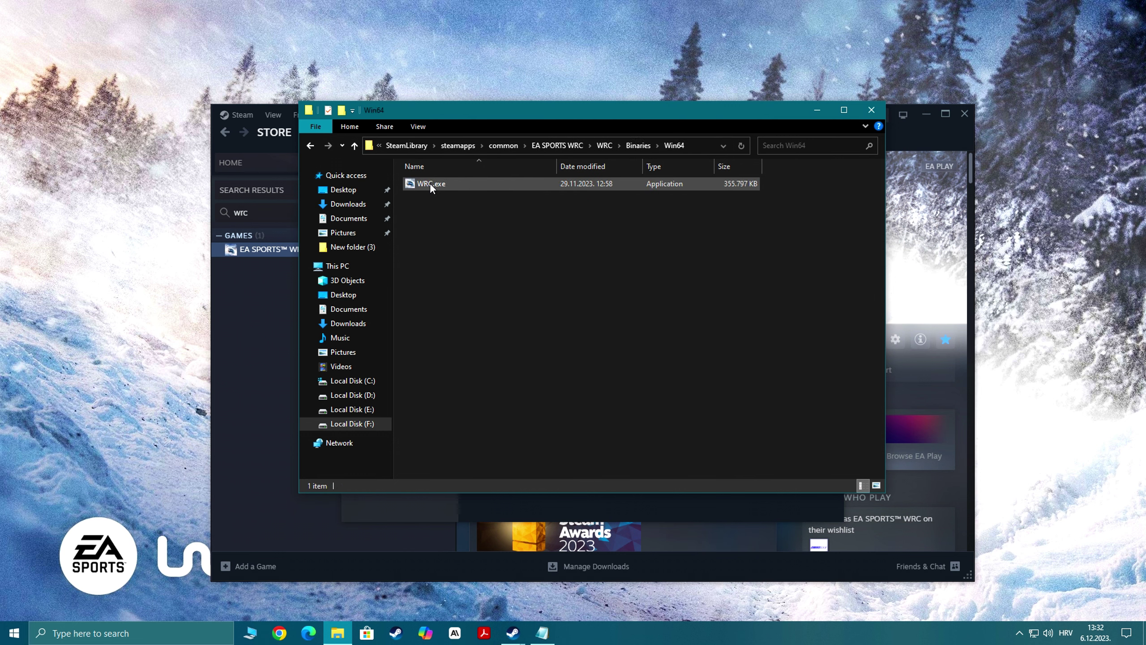
- In the compatibility properties of WRC.exe, disable fullscreen optimizations for all users
left_click(427, 184)
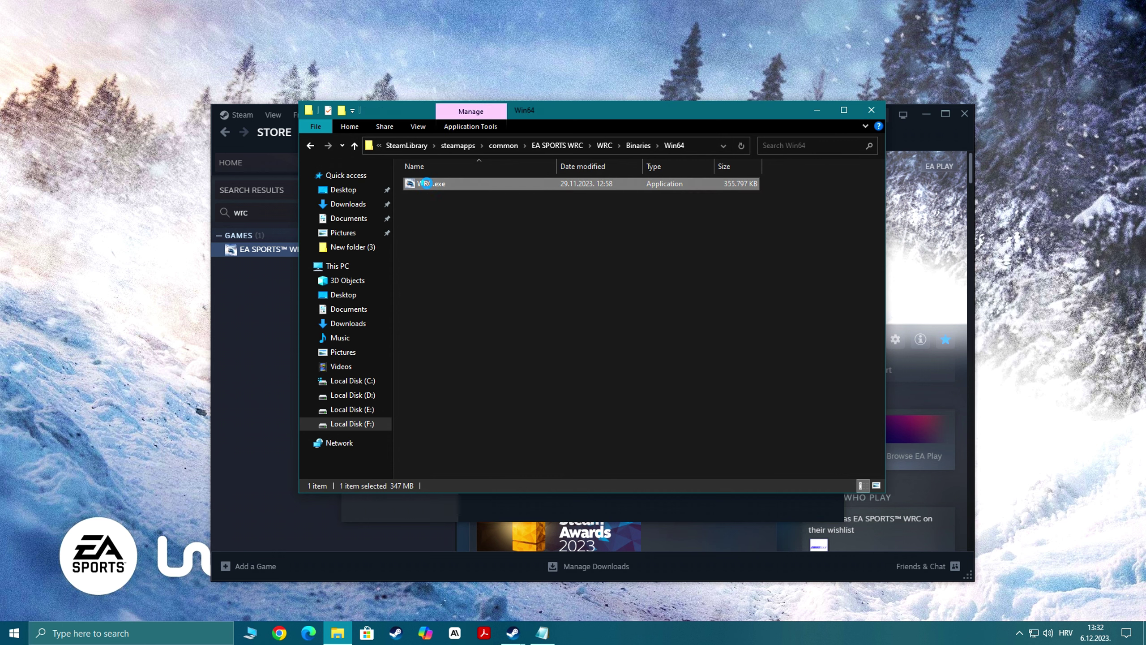
right_click(427, 183)
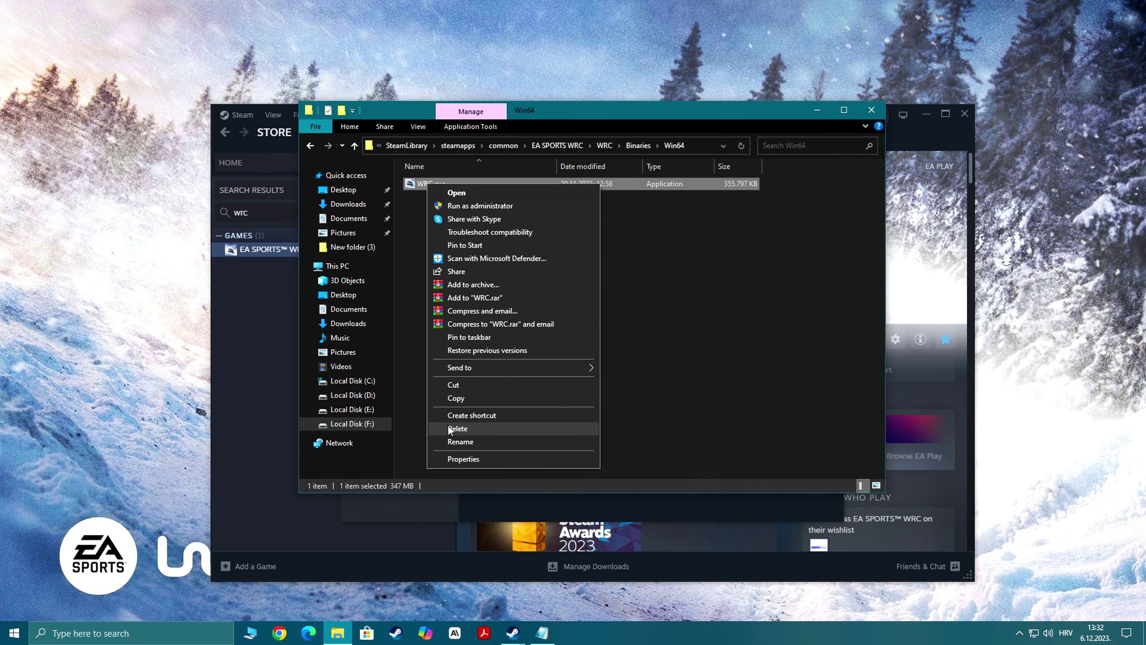
left_click(455, 459)
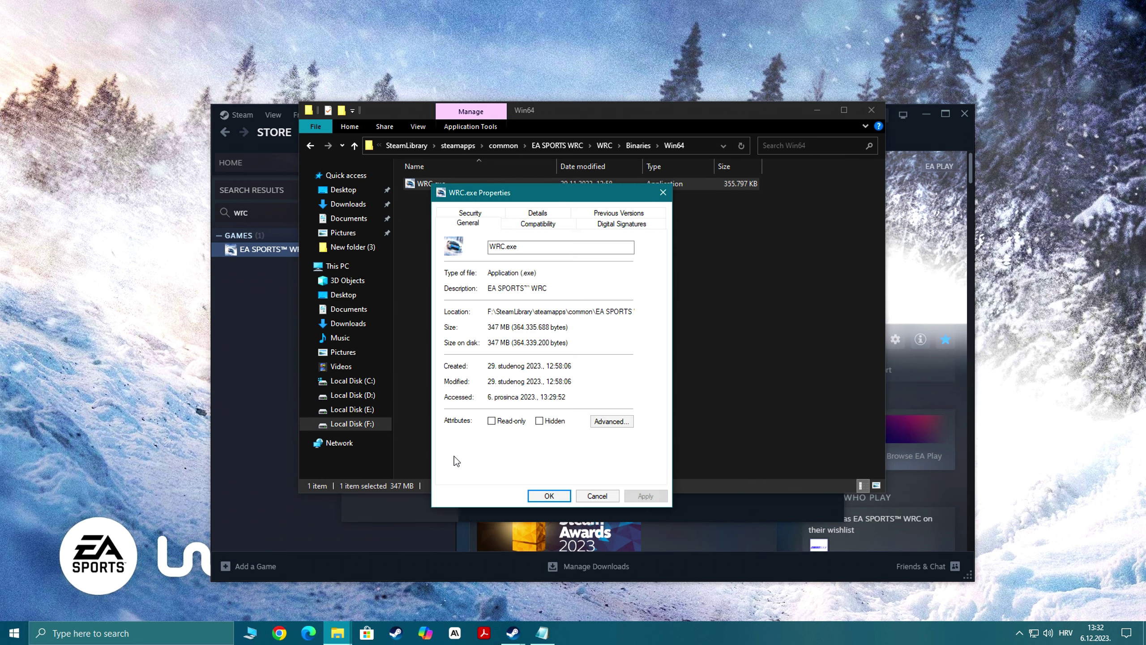
left_click(537, 225)
left_click(487, 471)
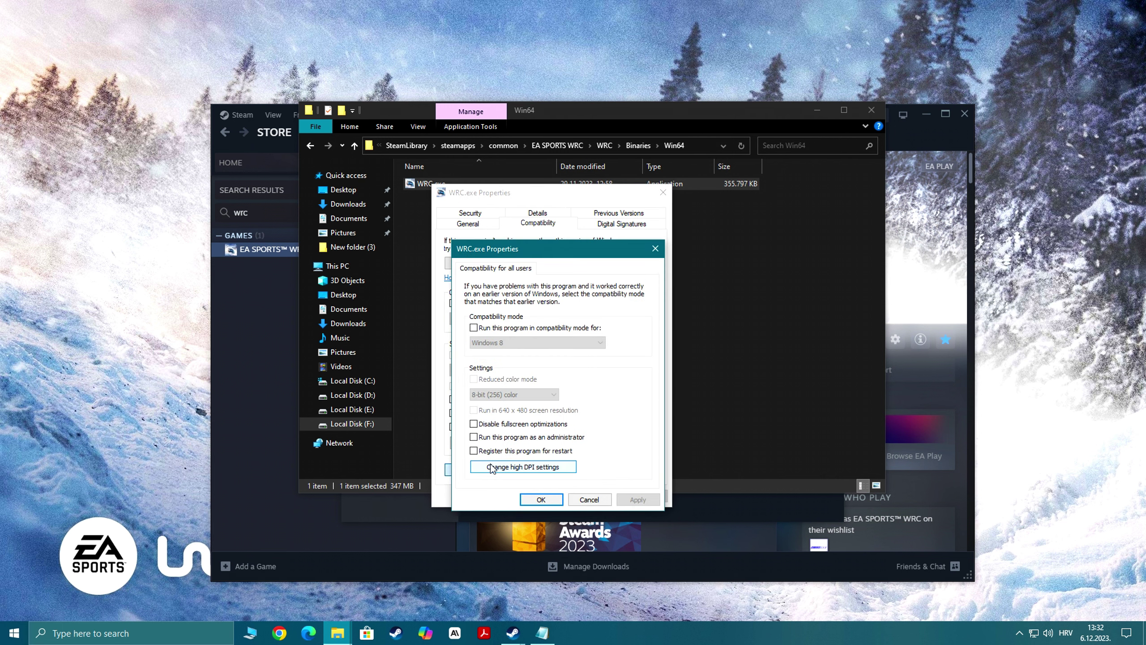
left_click(474, 425)
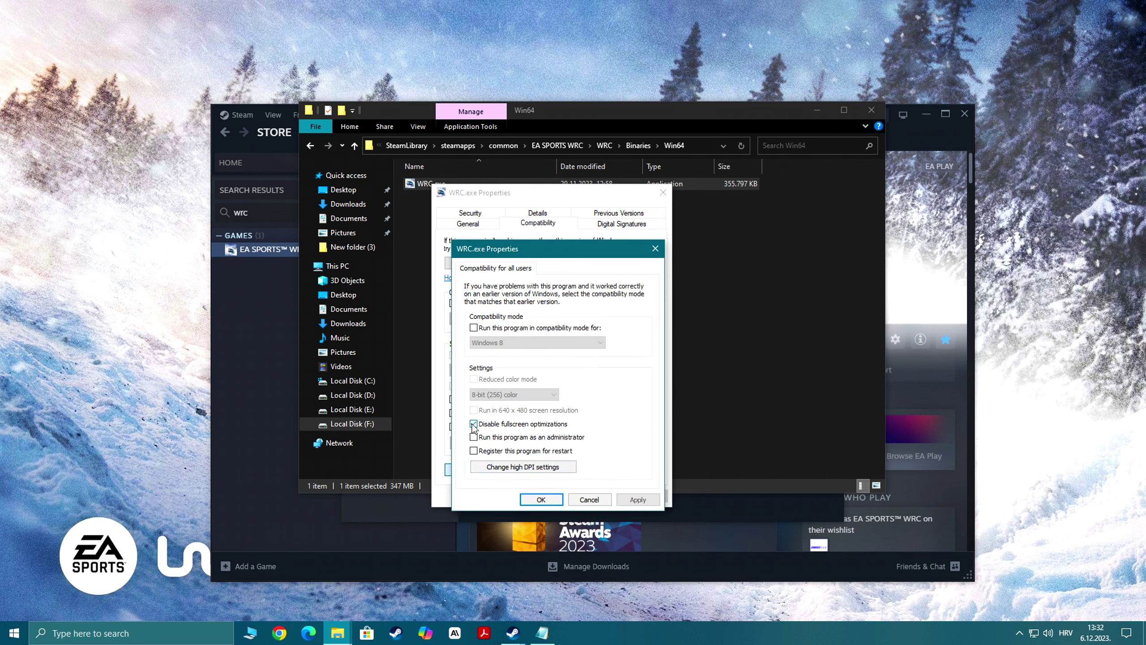
- Override the high DPI scaling behavior of WRC.exe with scaling performed by Application, and apply the compatibility settings
left_click(496, 467)
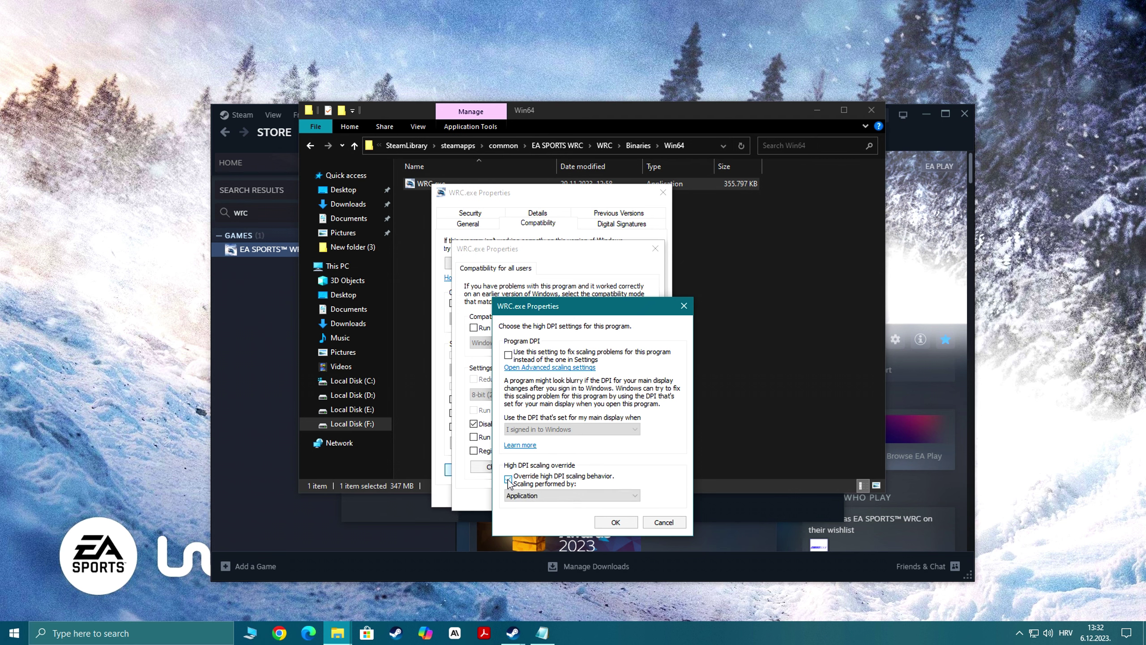
left_click(508, 480)
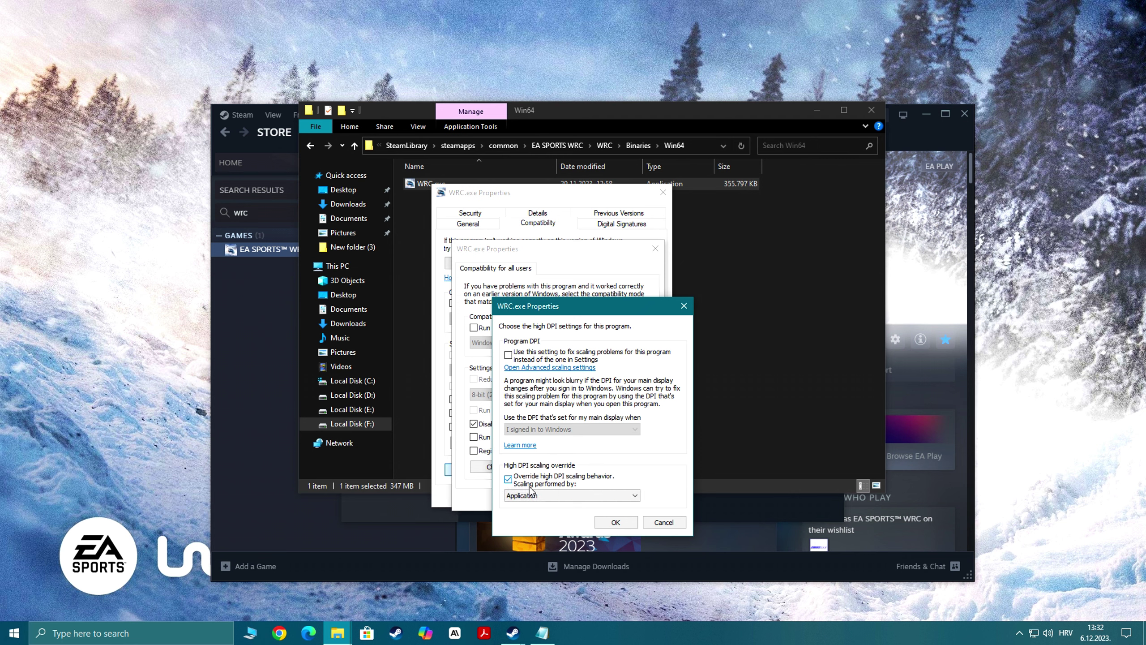
left_click(616, 523)
left_click(637, 500)
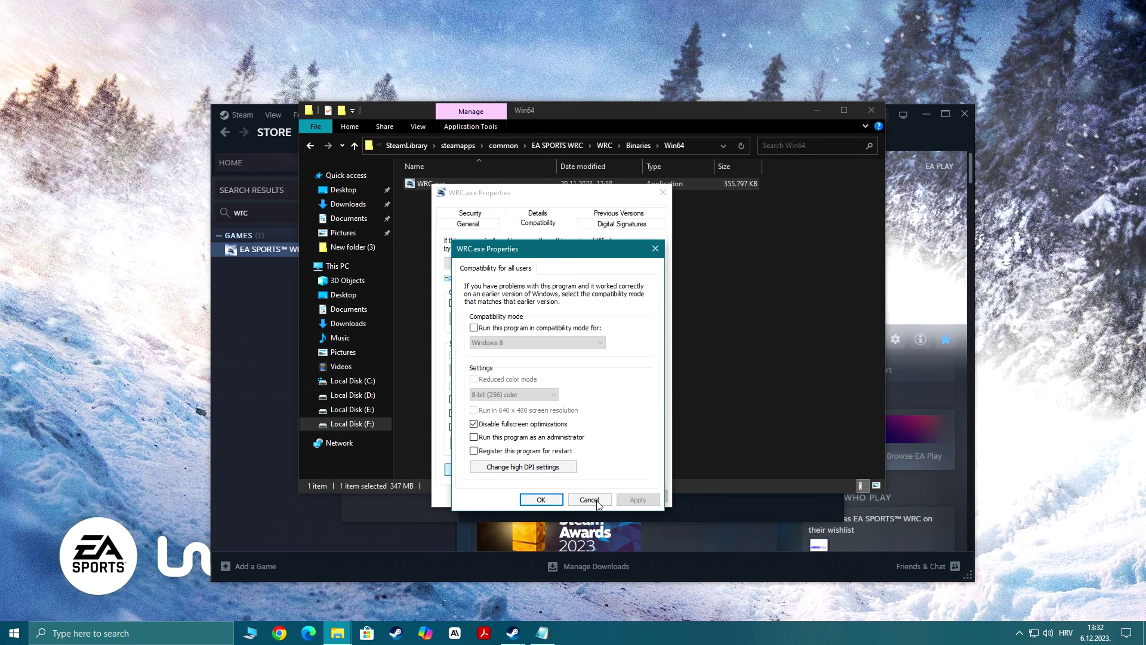
left_click(542, 499)
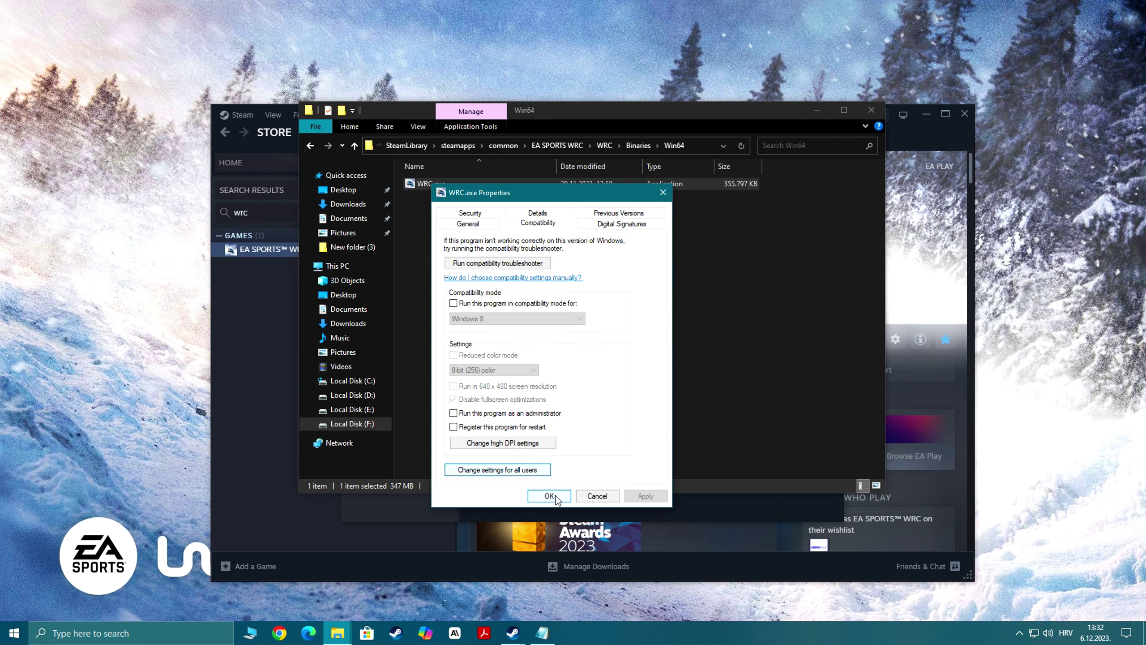
left_click(558, 497)
- Copy the full path of the Win64 folder that contains WRC.exe
left_click(698, 145)
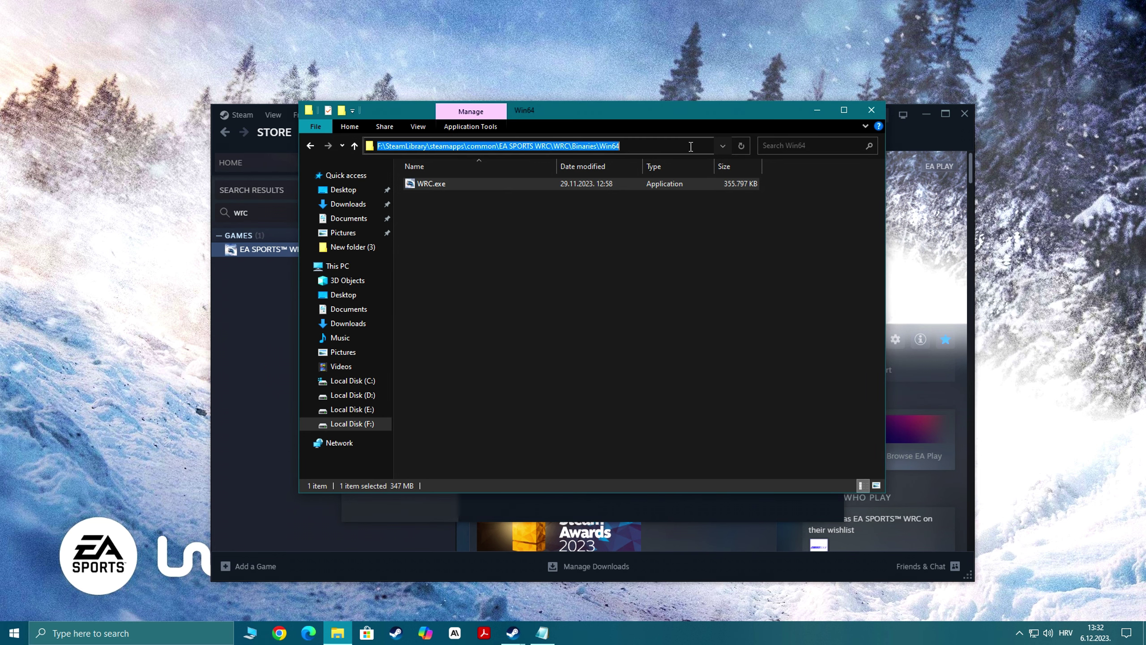
right_click(527, 148)
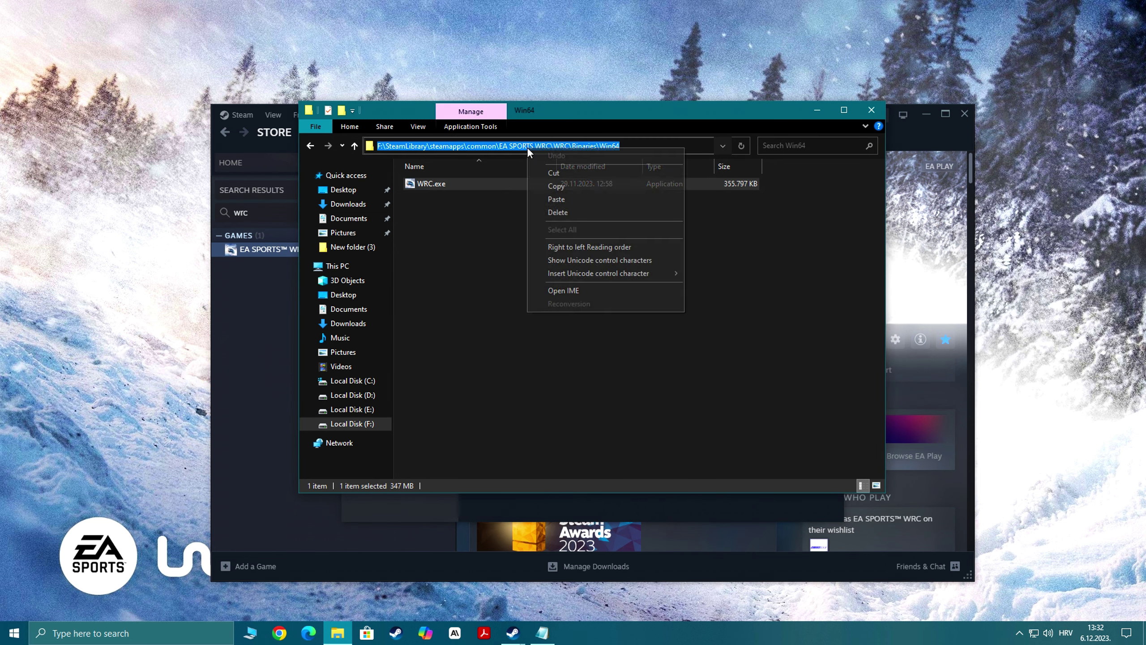
left_click(559, 188)
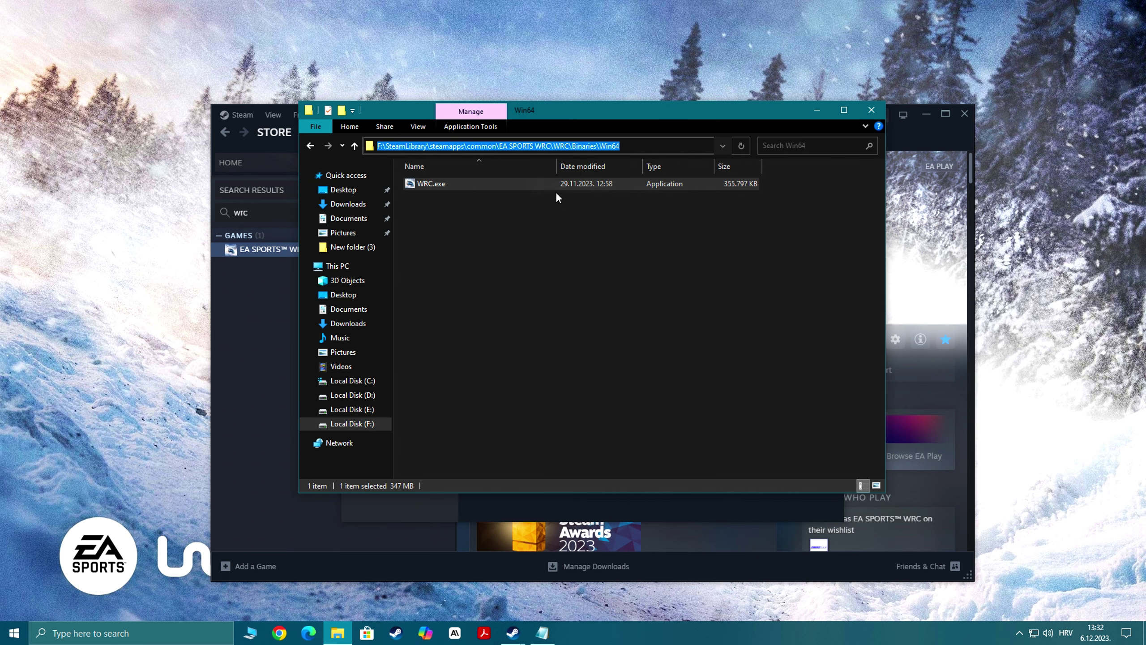
- Open the Windows Graphics settings and switch hardware-accelerated GPU scheduling off and back on
left_click(96, 634)
type("grap")
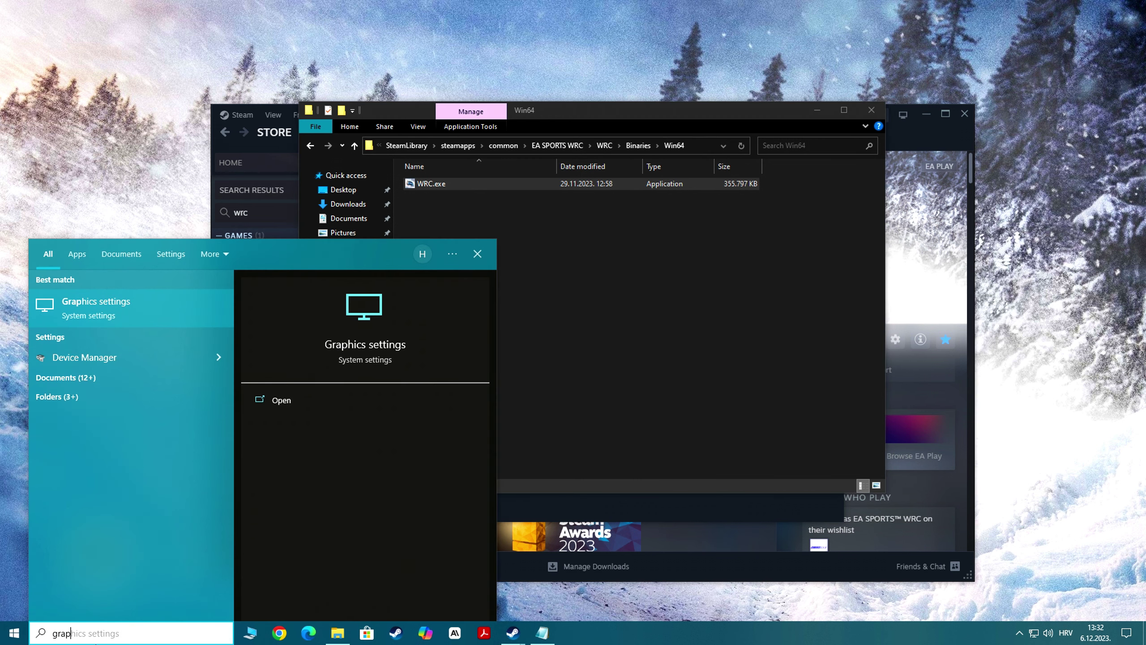
type("hics settings")
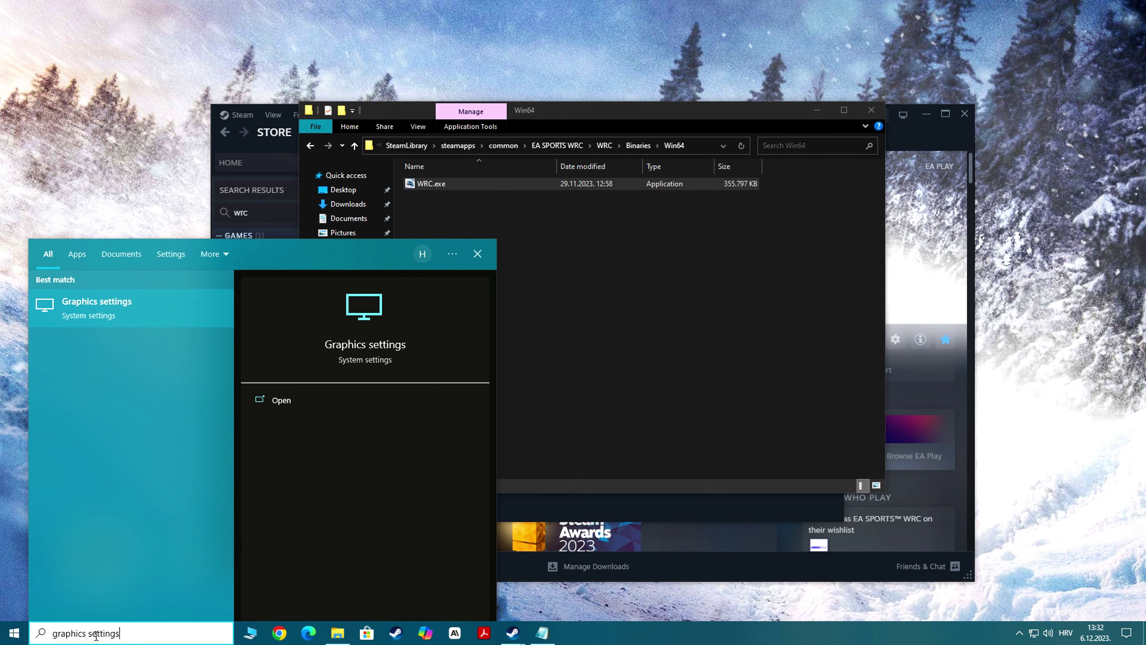
left_click(108, 318)
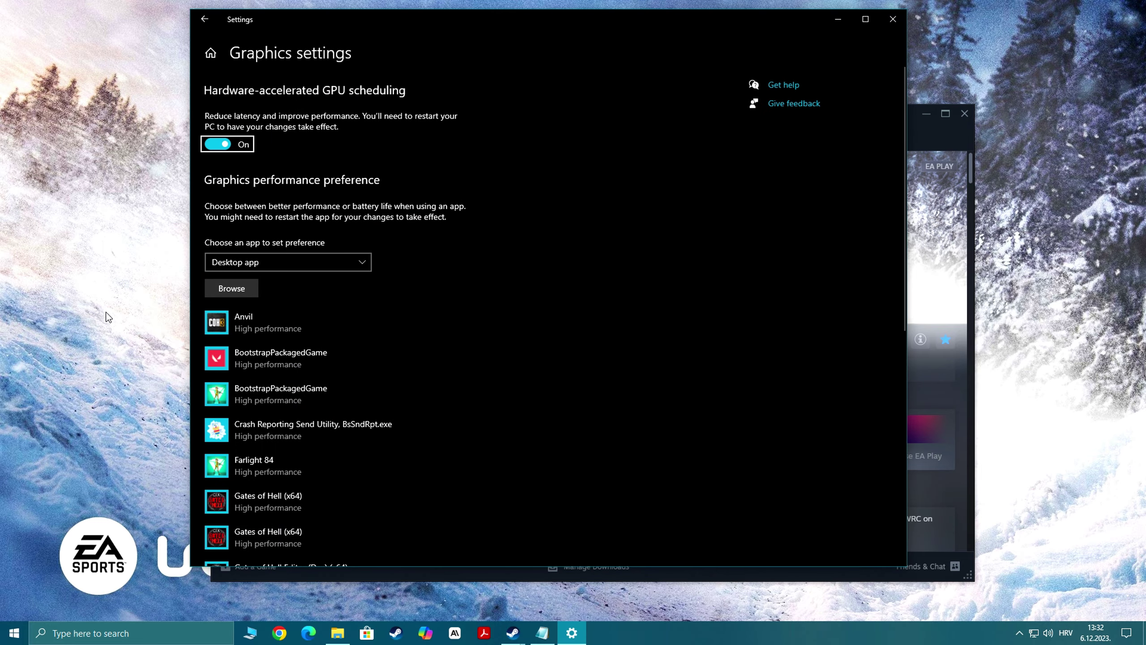
left_click(218, 146)
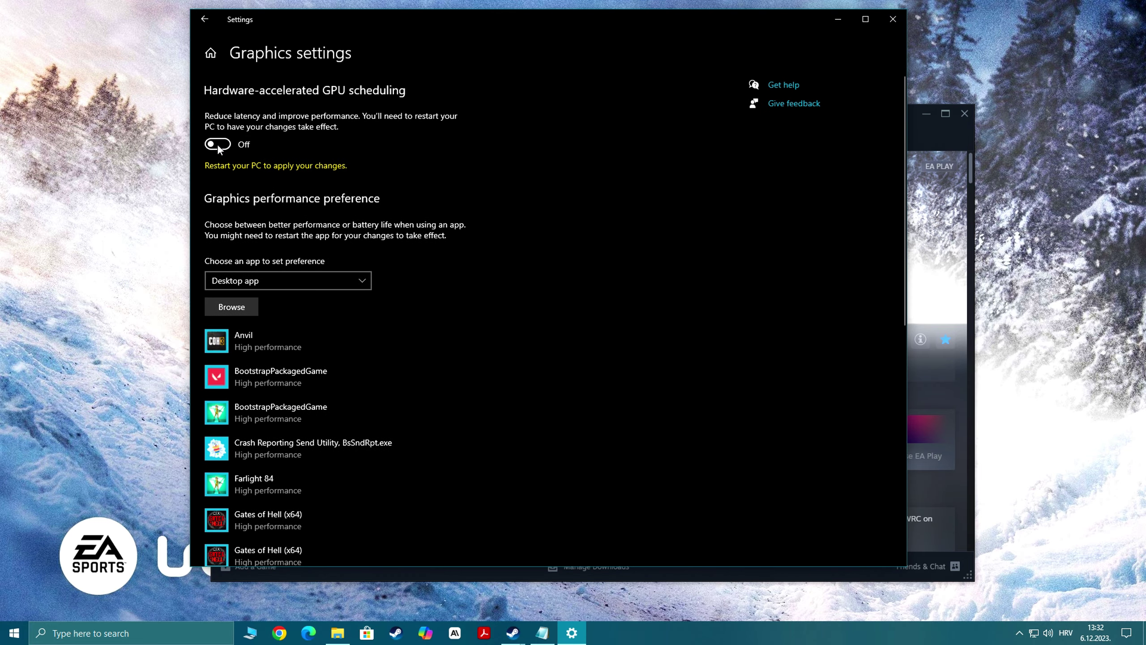
left_click(217, 146)
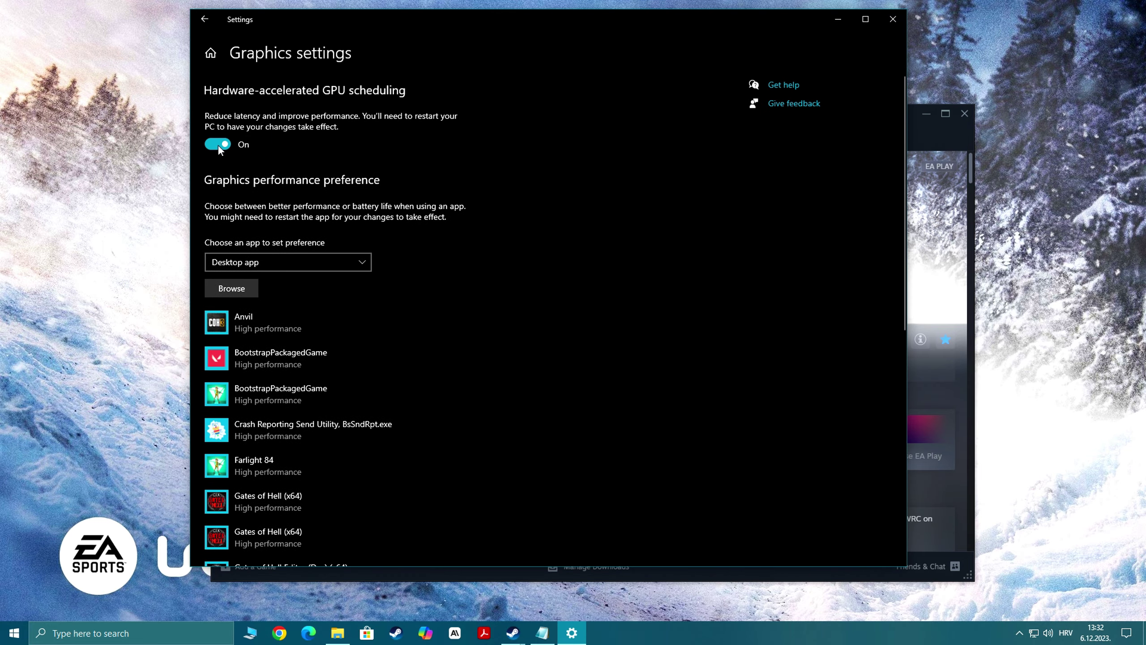
- Add WRC.exe from the copied Win64 folder path as a desktop app in the graphics performance preference list
left_click(231, 289)
left_click(538, 41)
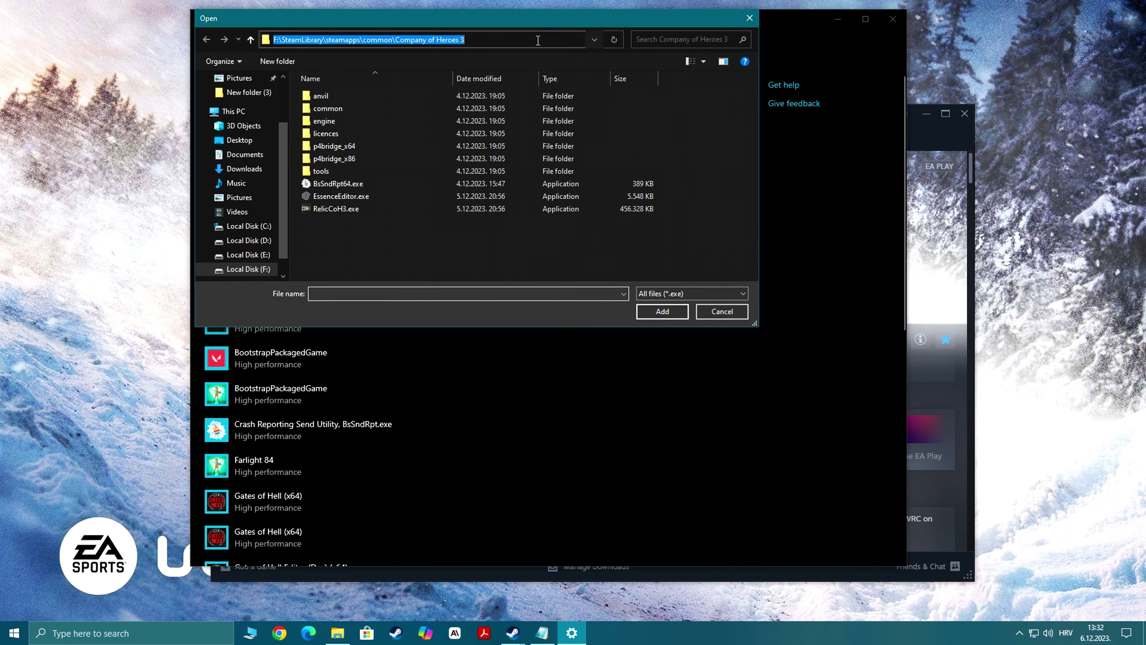
right_click(387, 41)
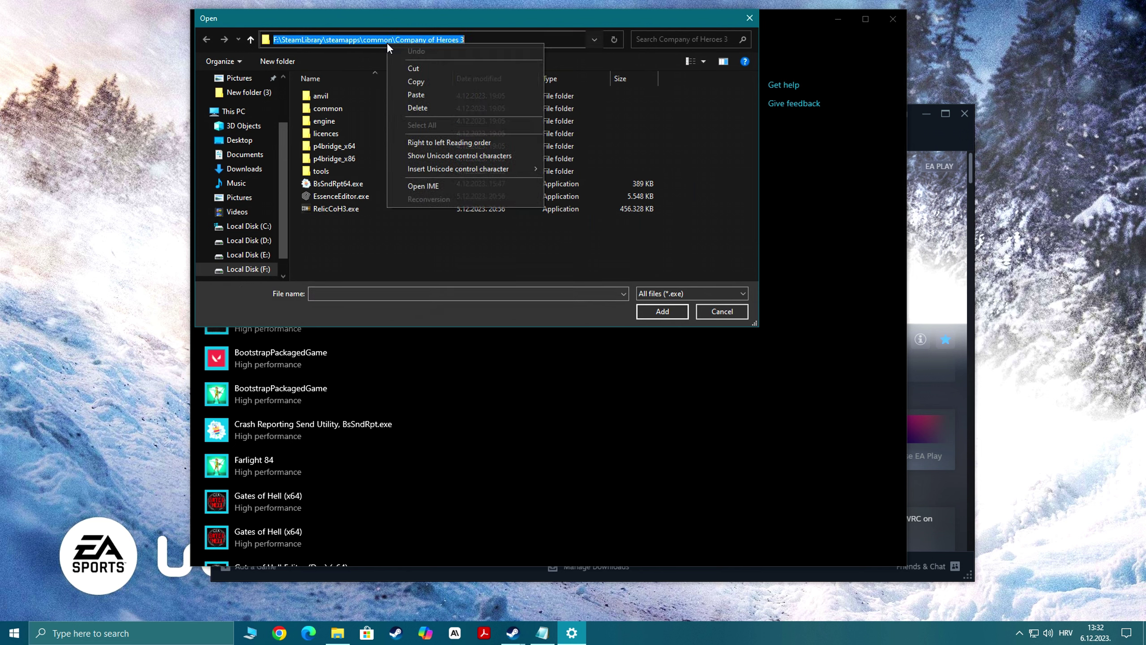
left_click(423, 95)
left_click(614, 40)
left_click(329, 97)
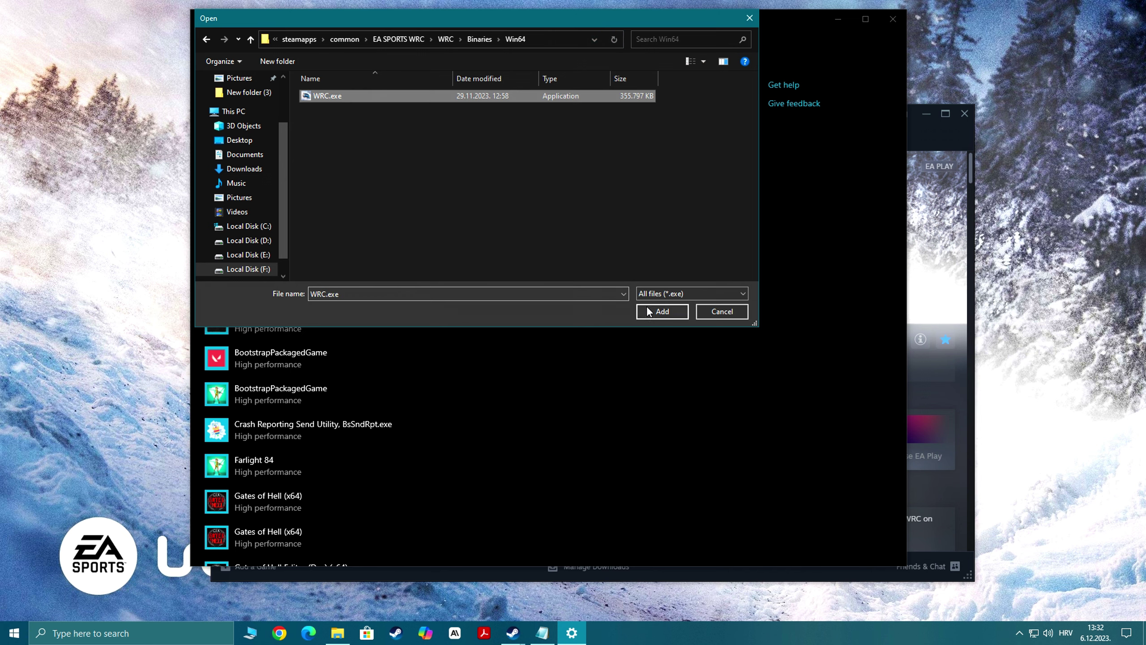
left_click(662, 311)
- Set the graphics preference of EA SPORTS WRC to High performance, save it and close the settings
scroll(397, 374, "down", 2)
left_click(379, 426)
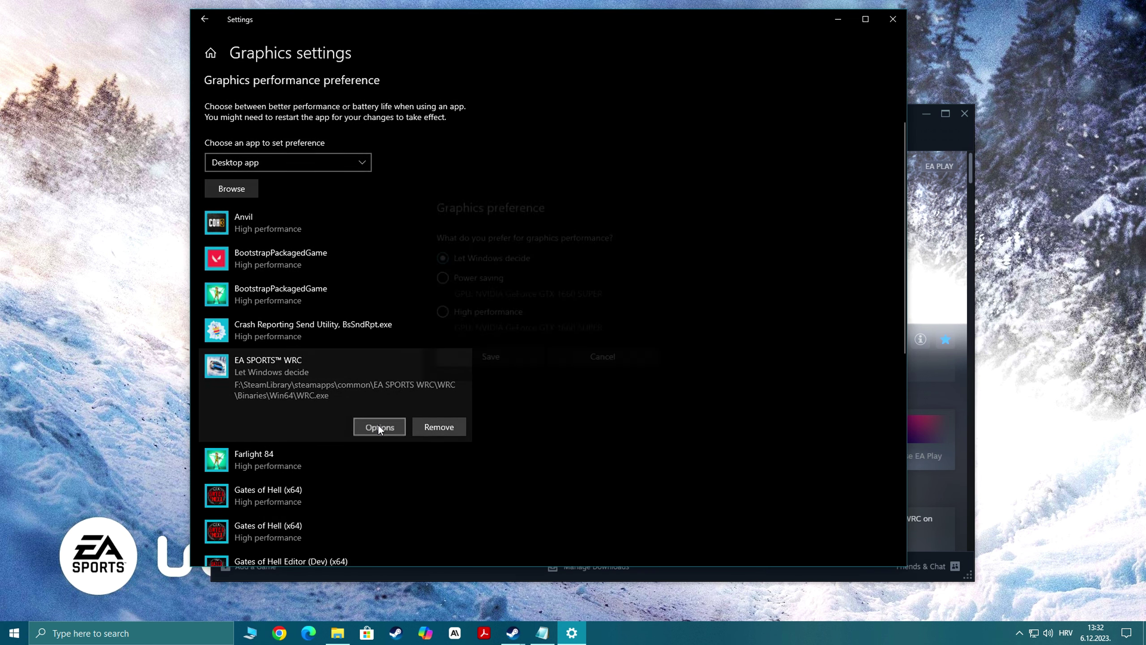
left_click(448, 315)
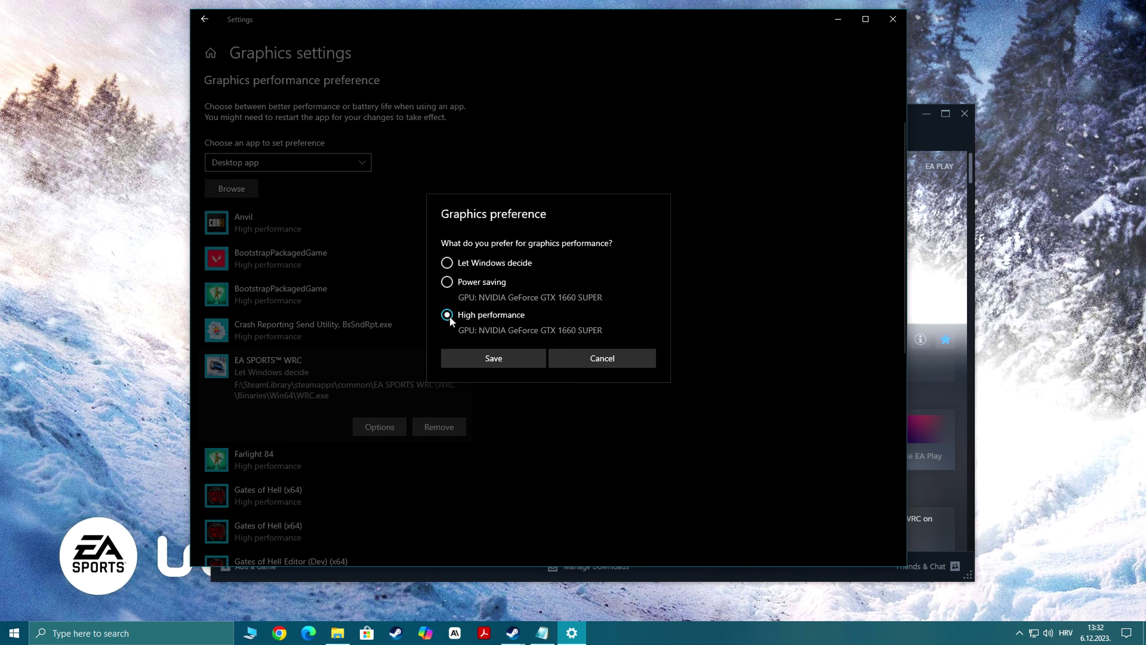
left_click(499, 357)
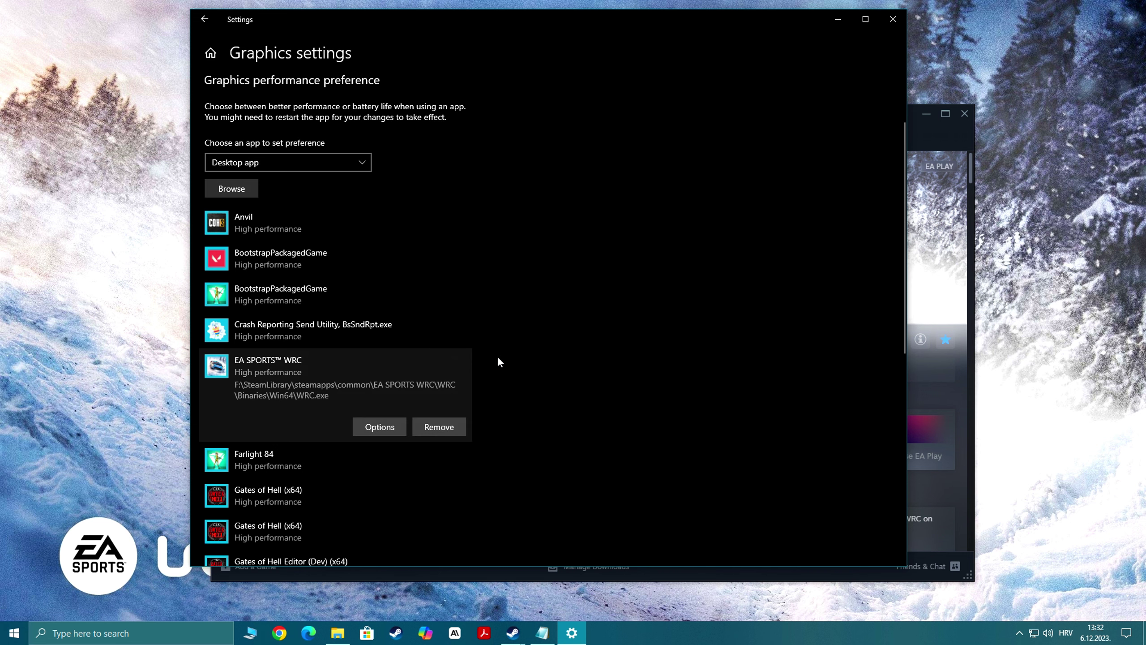
left_click(894, 22)
- Search Windows for "edit power plan", review which plan is selected in Power Options and close the window
left_click(91, 630)
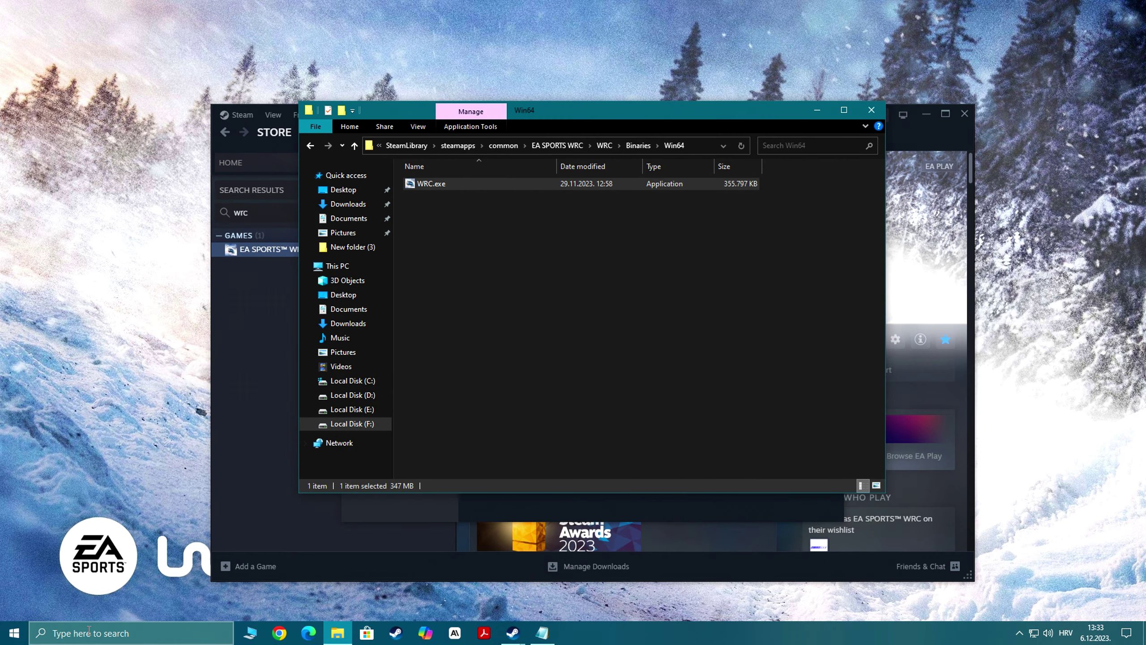
type("edit power plan")
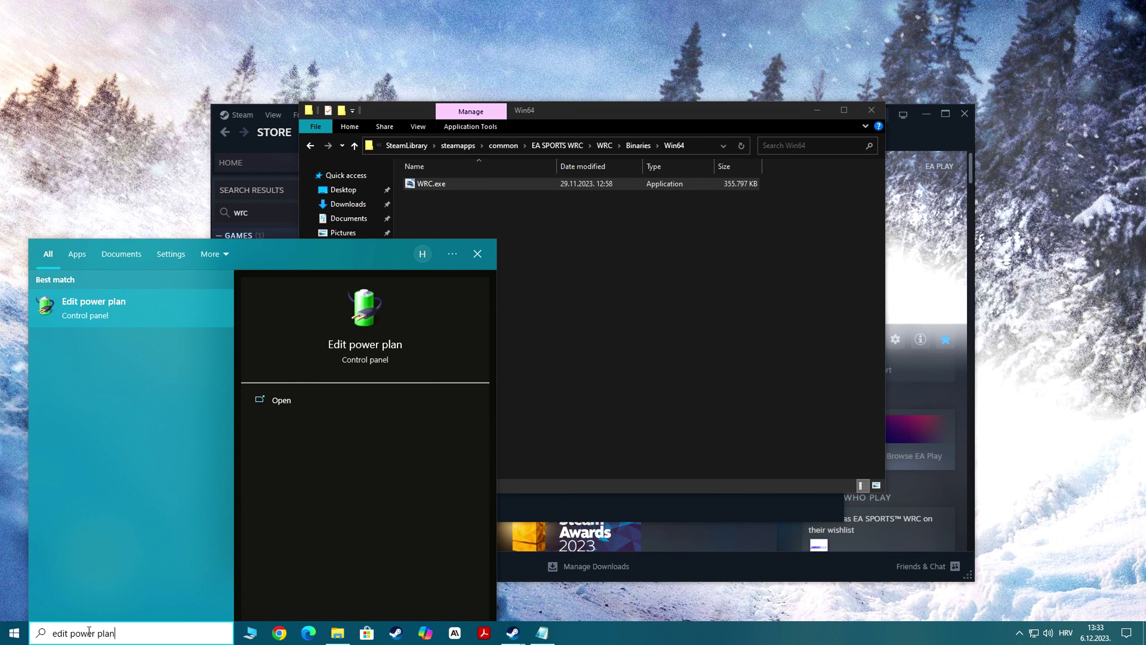
left_click(92, 317)
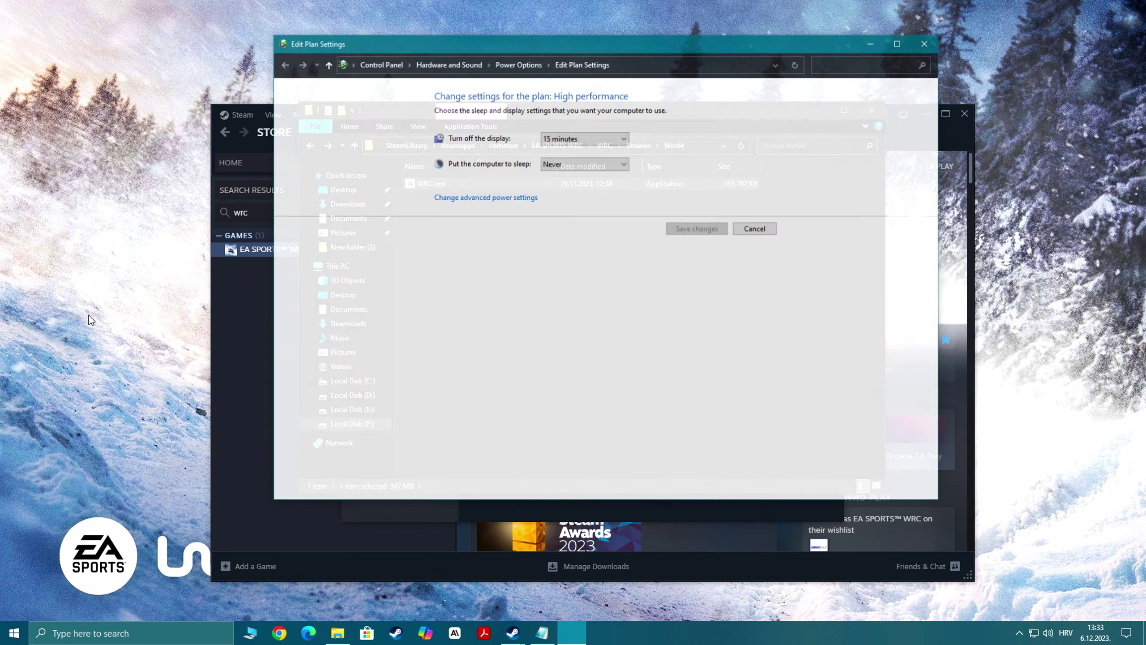
left_click(495, 68)
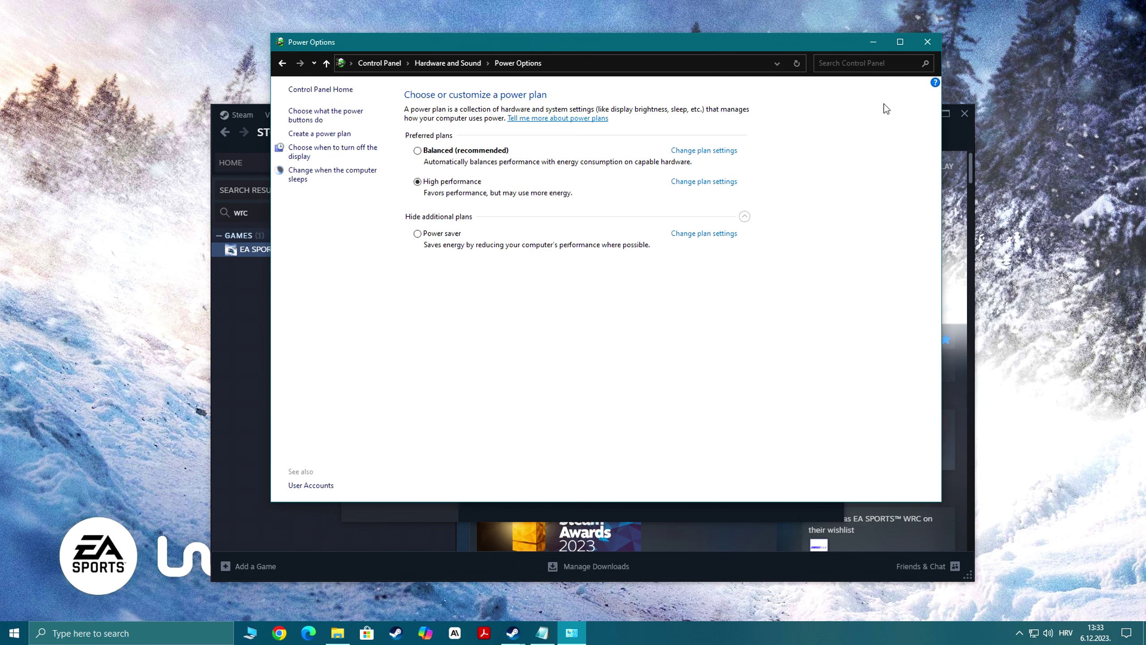
left_click(925, 44)
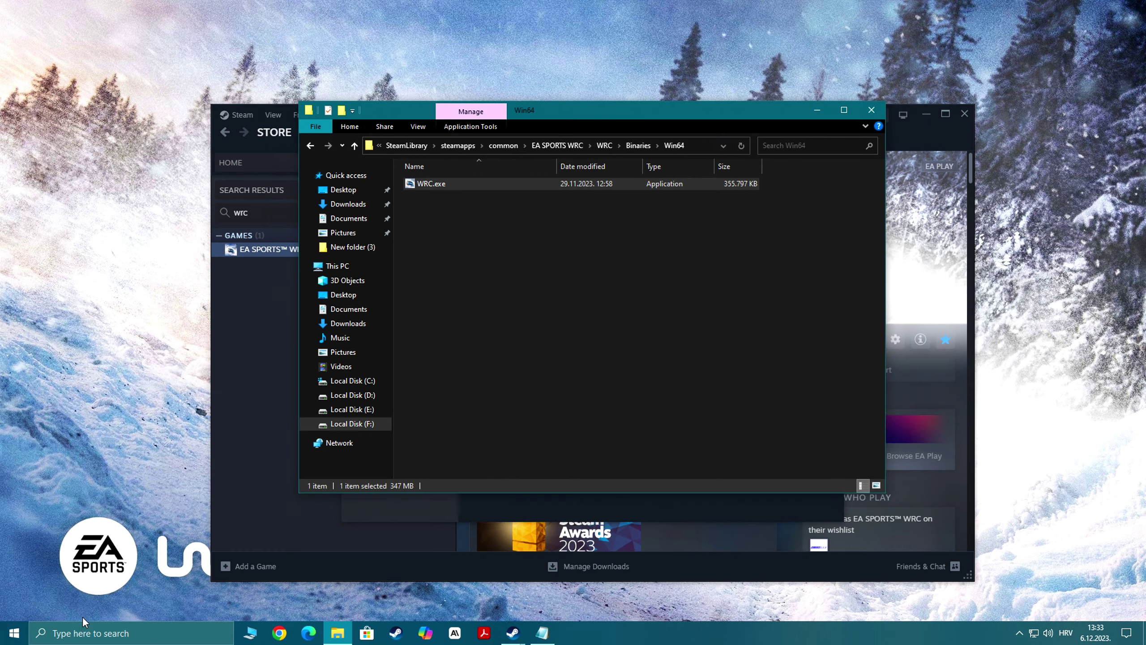
- Search Windows for "background apps", switch letting apps run in the background on and back off, and close the settings
left_click(73, 634)
type("backg")
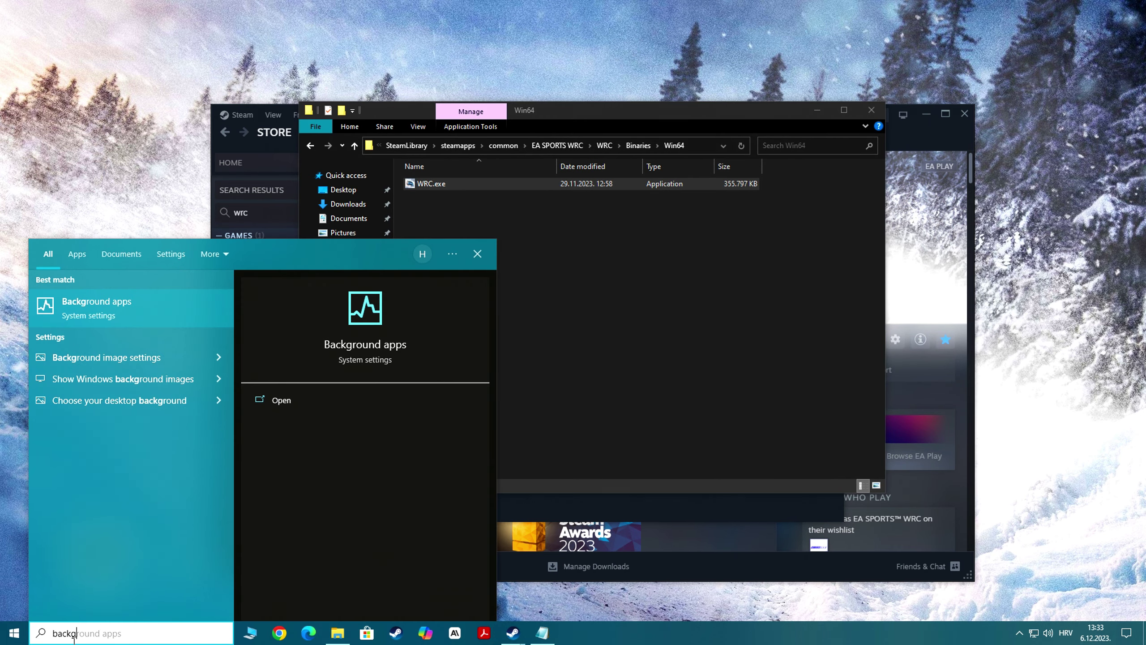
type("round apps")
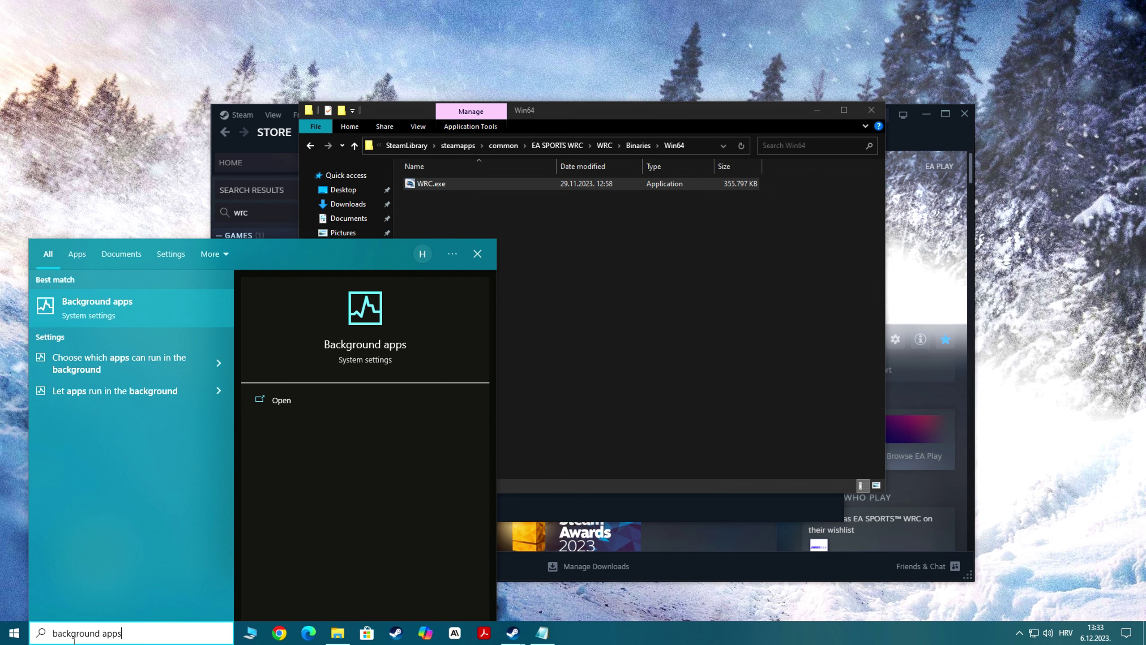
left_click(95, 313)
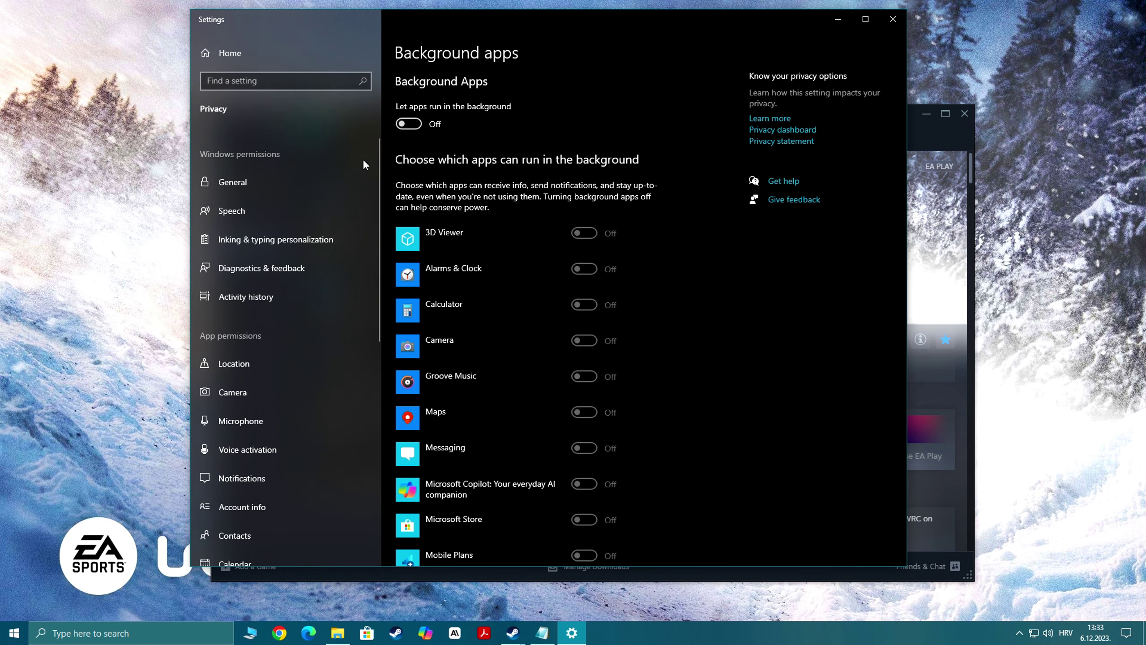
left_click(412, 126)
left_click(412, 126)
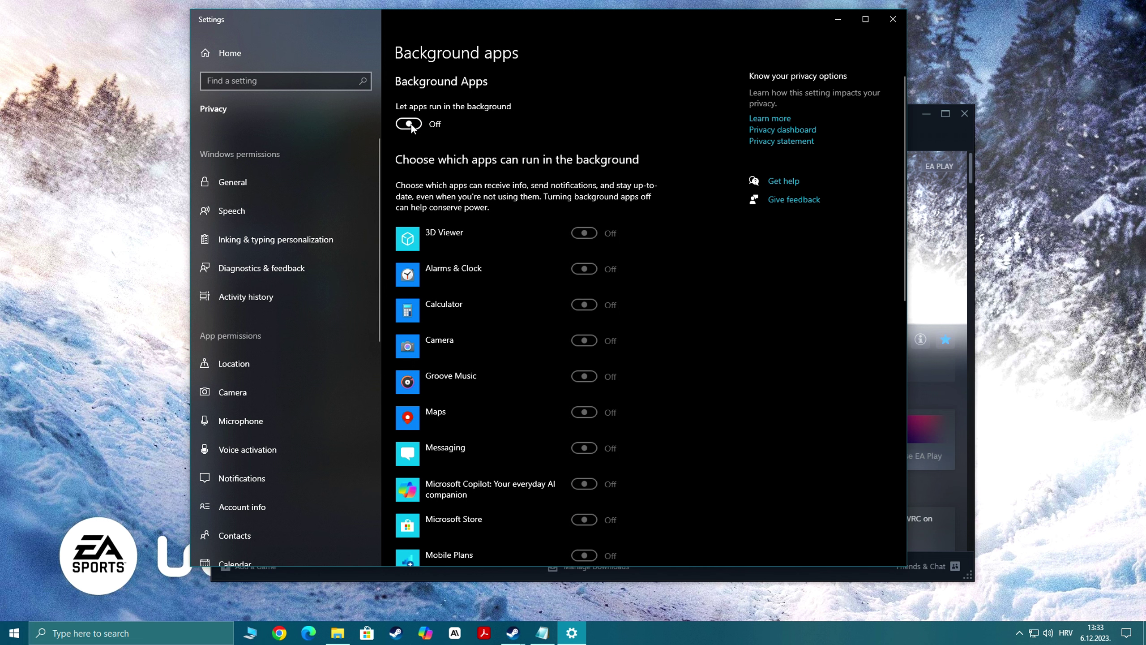
left_click(893, 19)
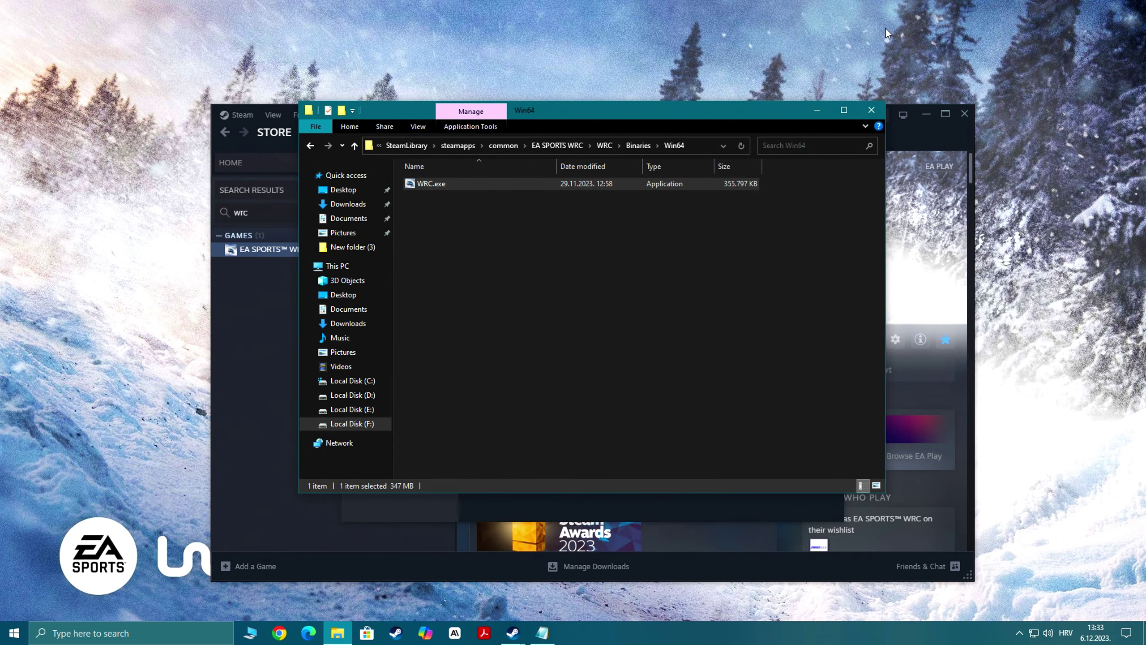
- Close the Win64 folder window and the EA SPORTS WRC properties, and minimize Steam
left_click(872, 111)
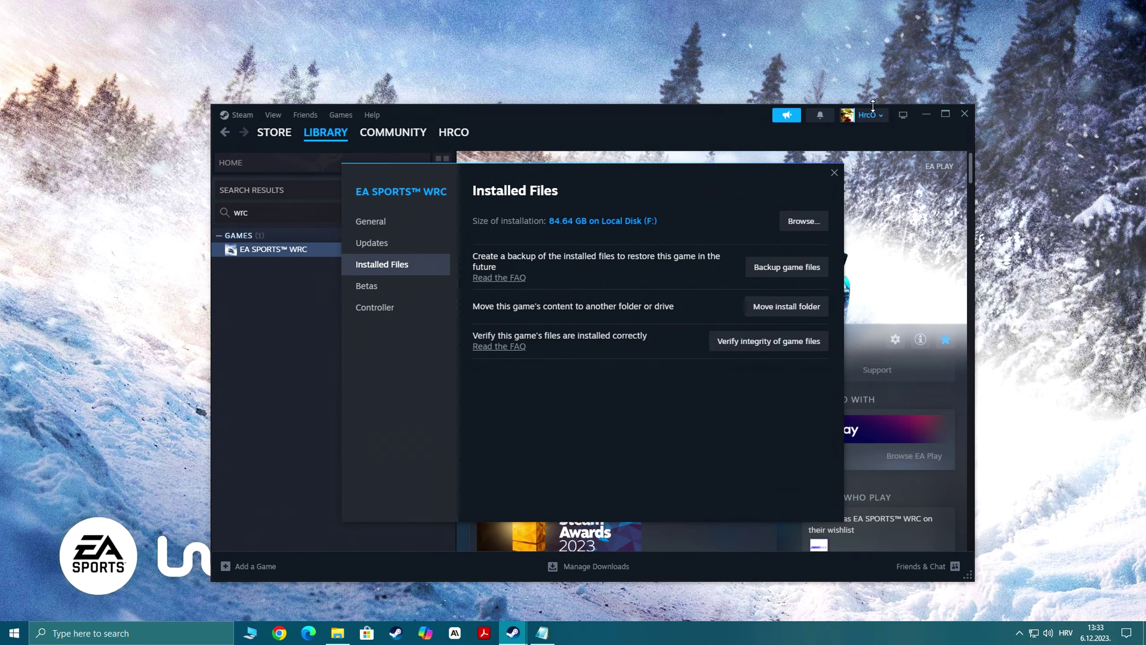
left_click(835, 173)
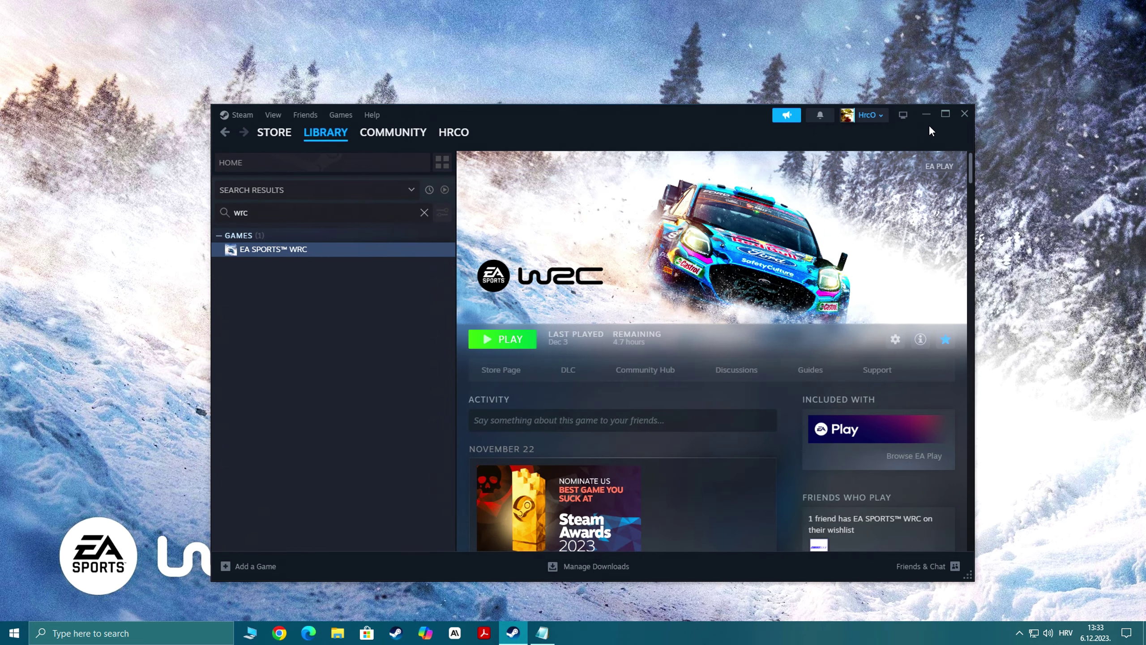
left_click(926, 114)
- Switch to Chrome, review the background apps and hardware acceleration options in its System settings, and close the browser
key("super+2")
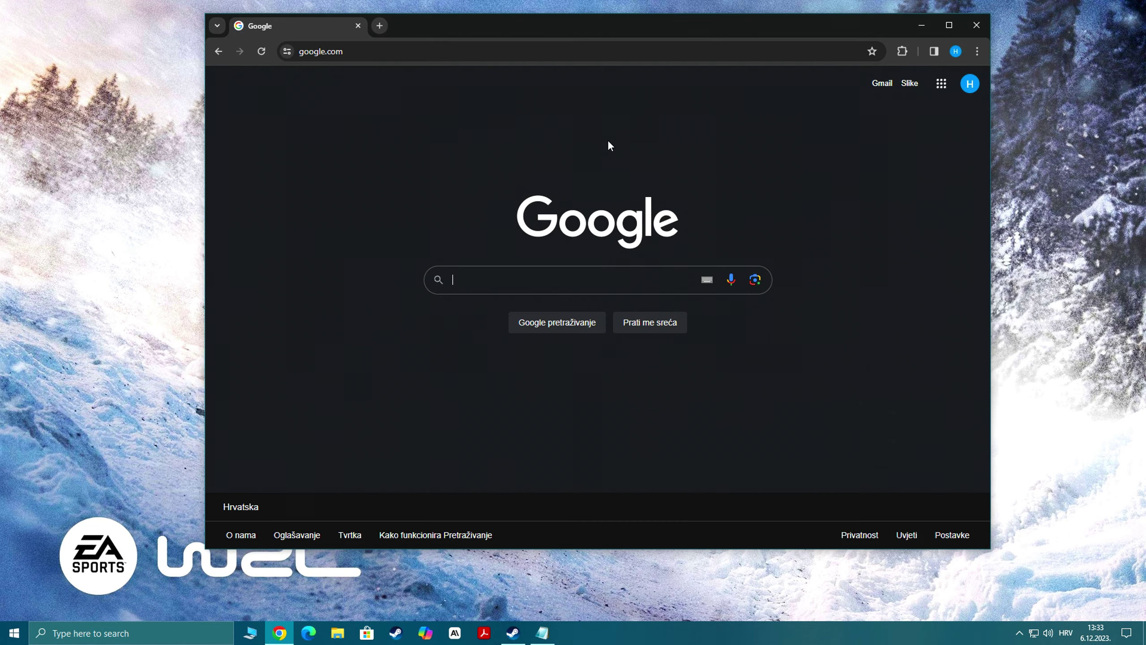
left_click(977, 51)
mouse_move(819, 432)
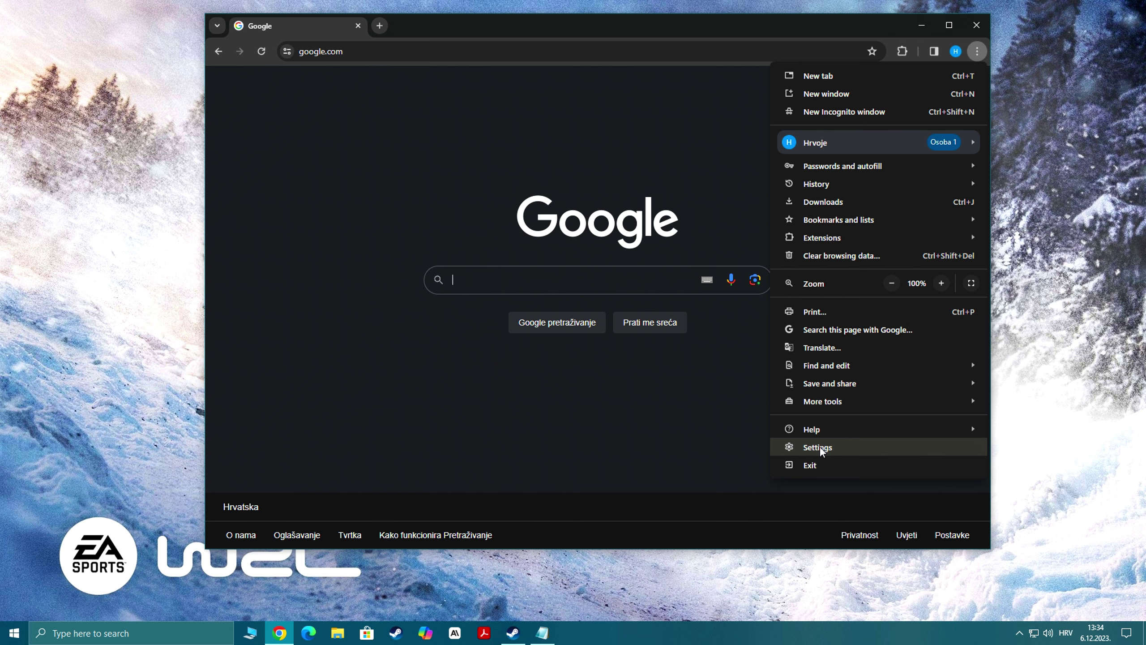
left_click(821, 447)
left_click(246, 389)
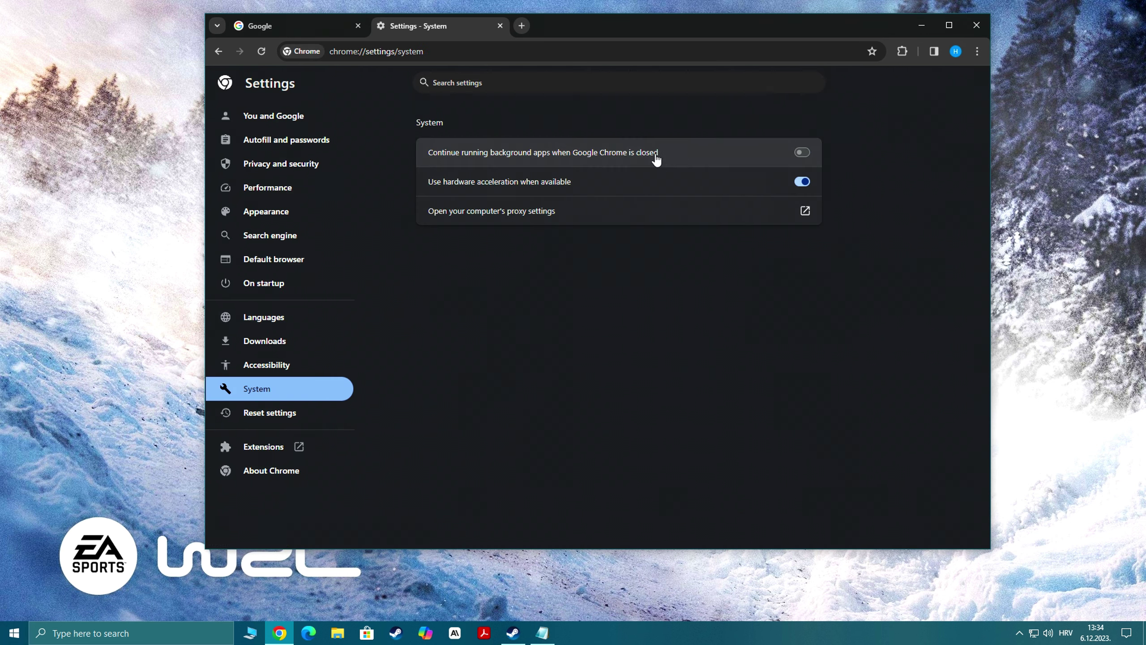
left_click(976, 27)
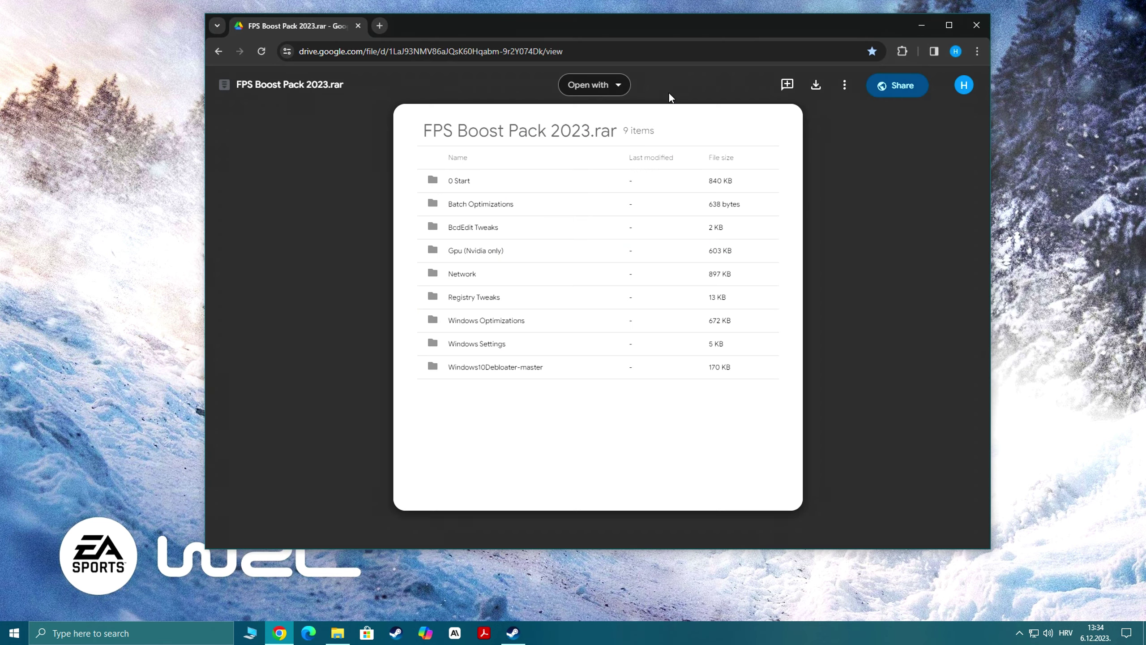
- Download FPS Boost Pack 2023.rar from Google Drive, put the downloaded archive into New folder (3), and close the browser
left_click(816, 85)
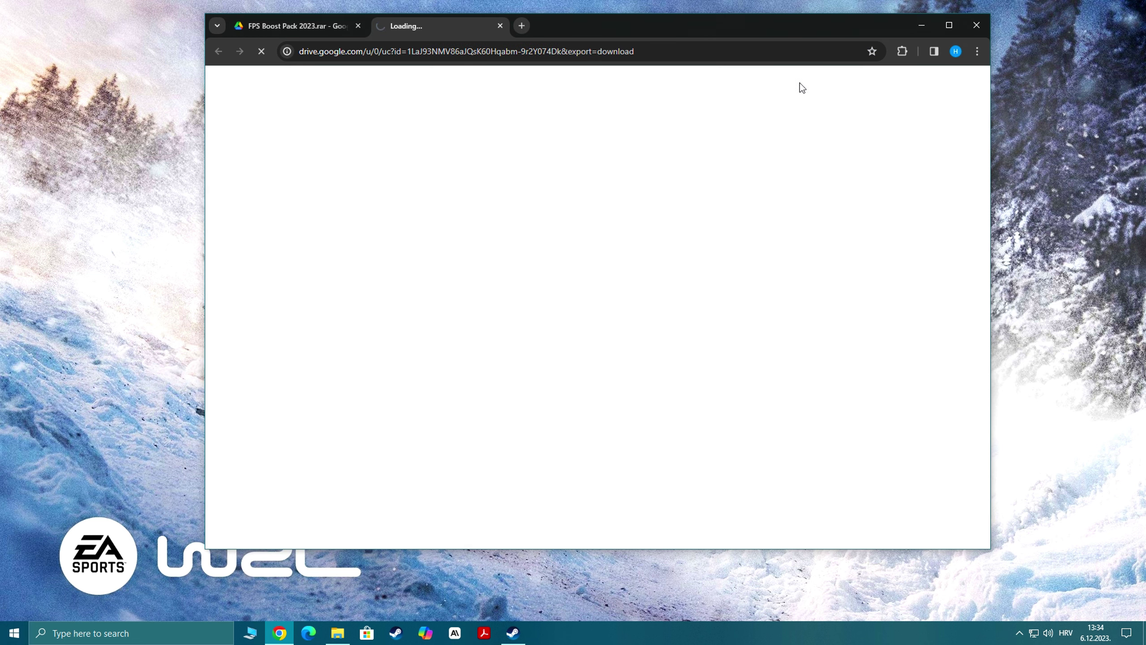
mouse_move(282, 634)
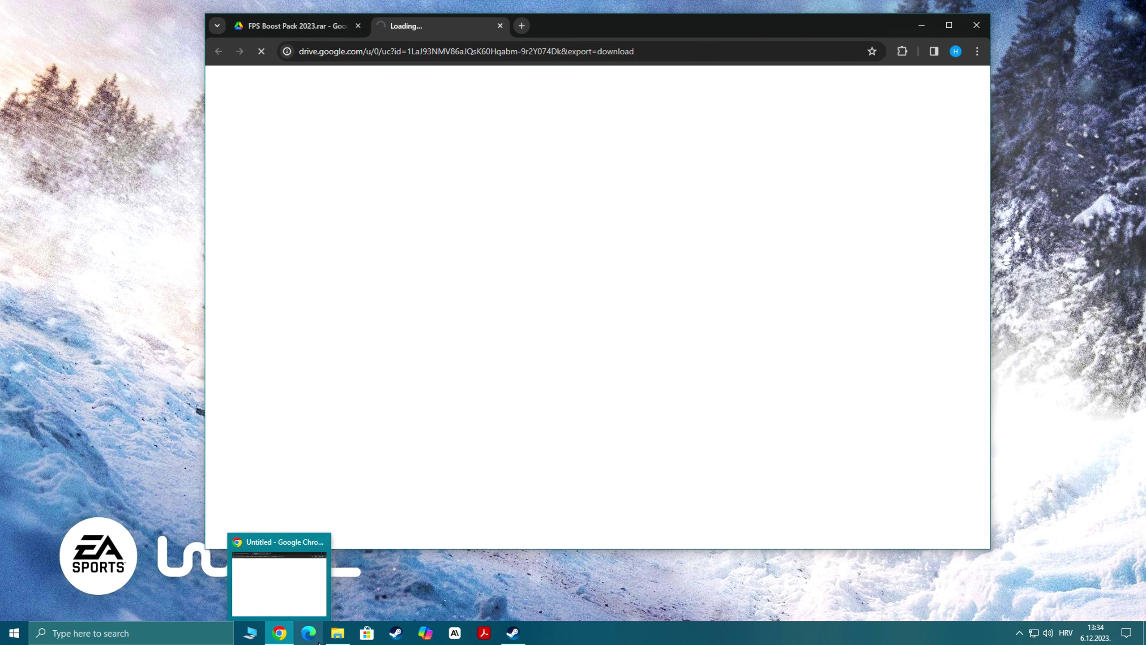
left_click(338, 633)
left_click_drag(580, 117, 781, 104)
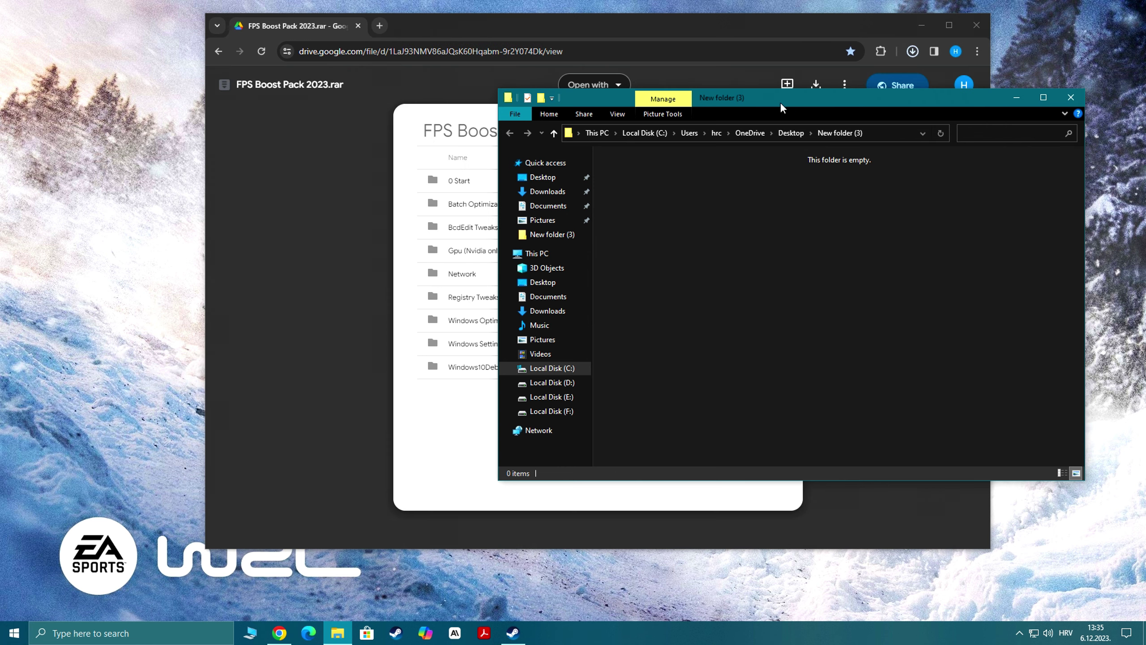
left_click(914, 53)
left_click_drag(841, 76, 1018, 182)
left_click(978, 24)
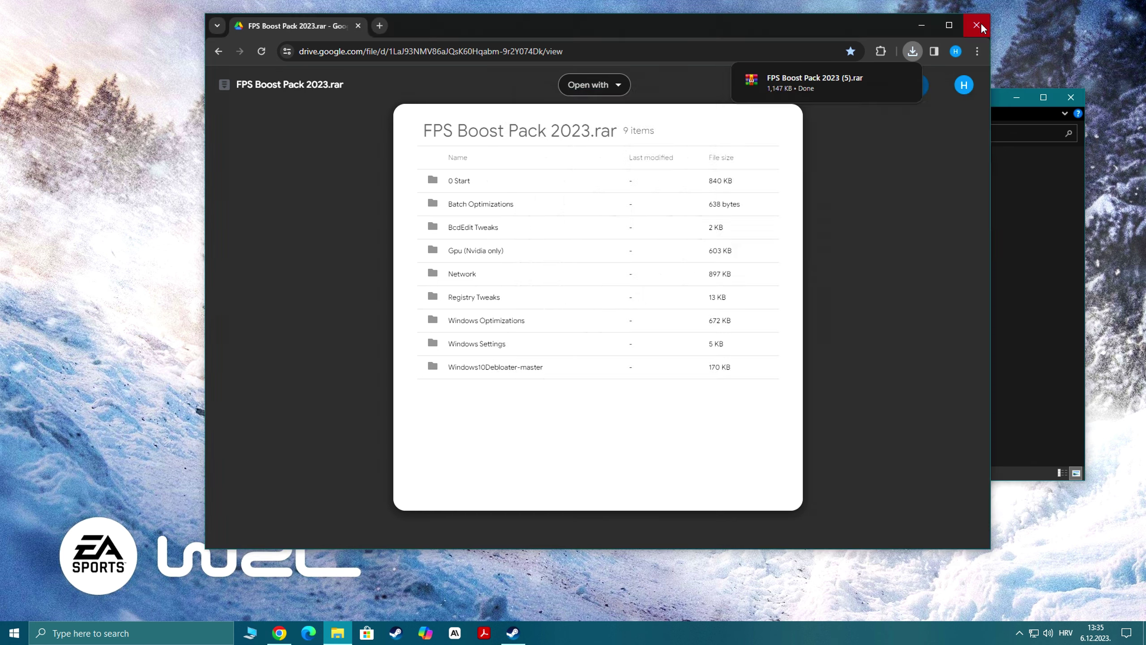
- Extract the FPS Boost Pack archive directly into New folder (3)
left_click_drag(705, 97, 546, 98)
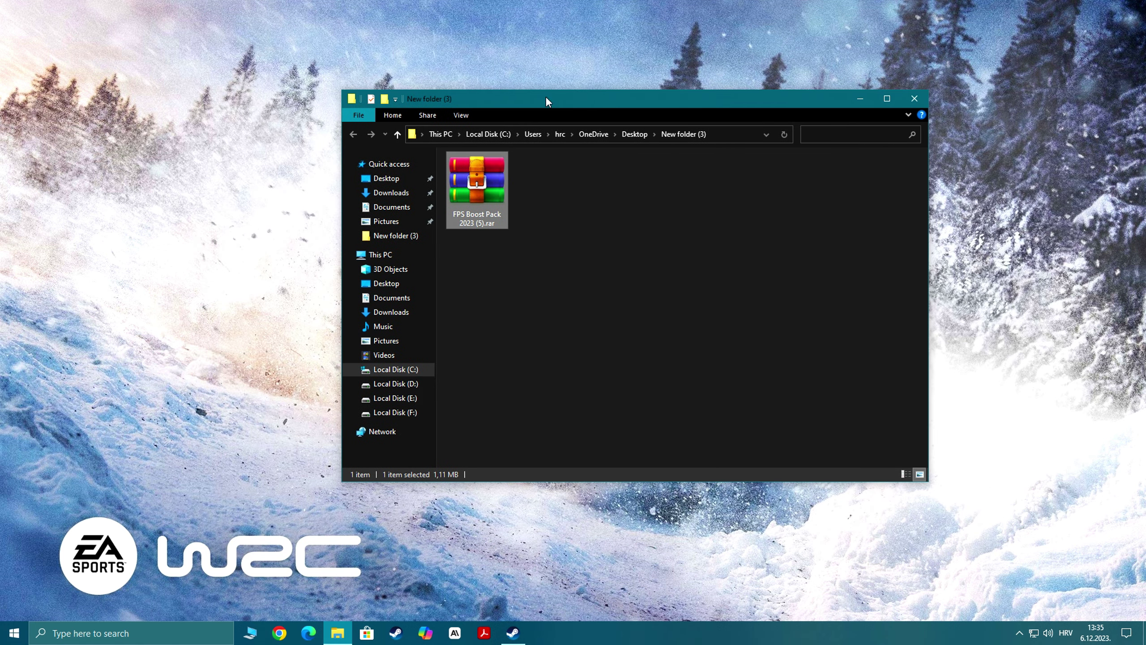
right_click(483, 177)
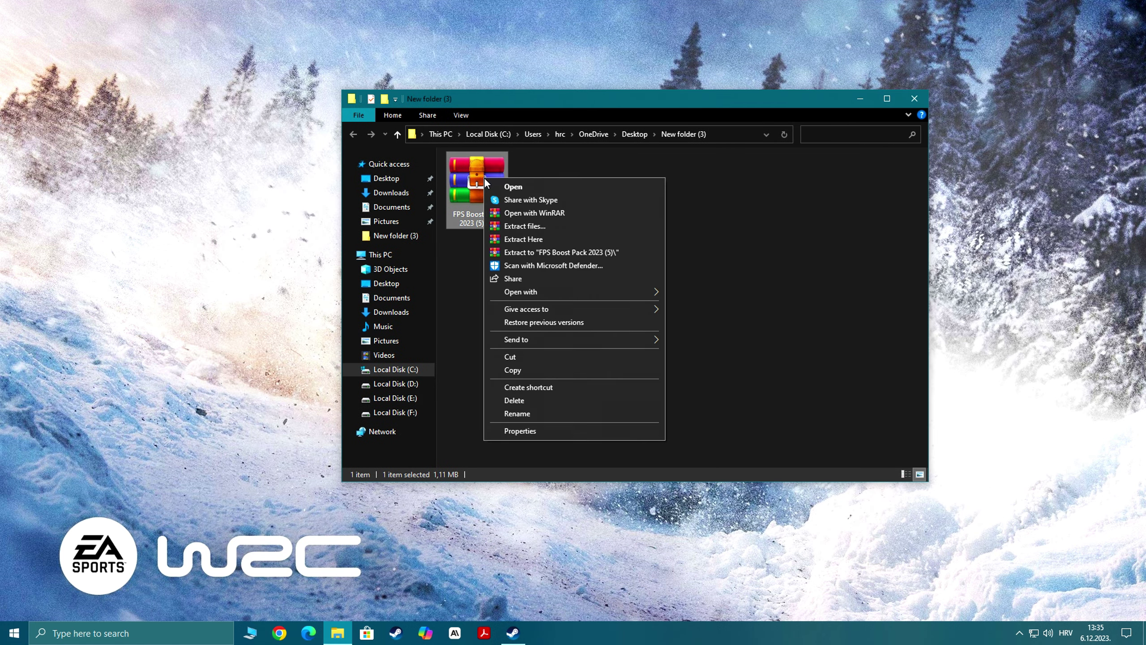
left_click(535, 239)
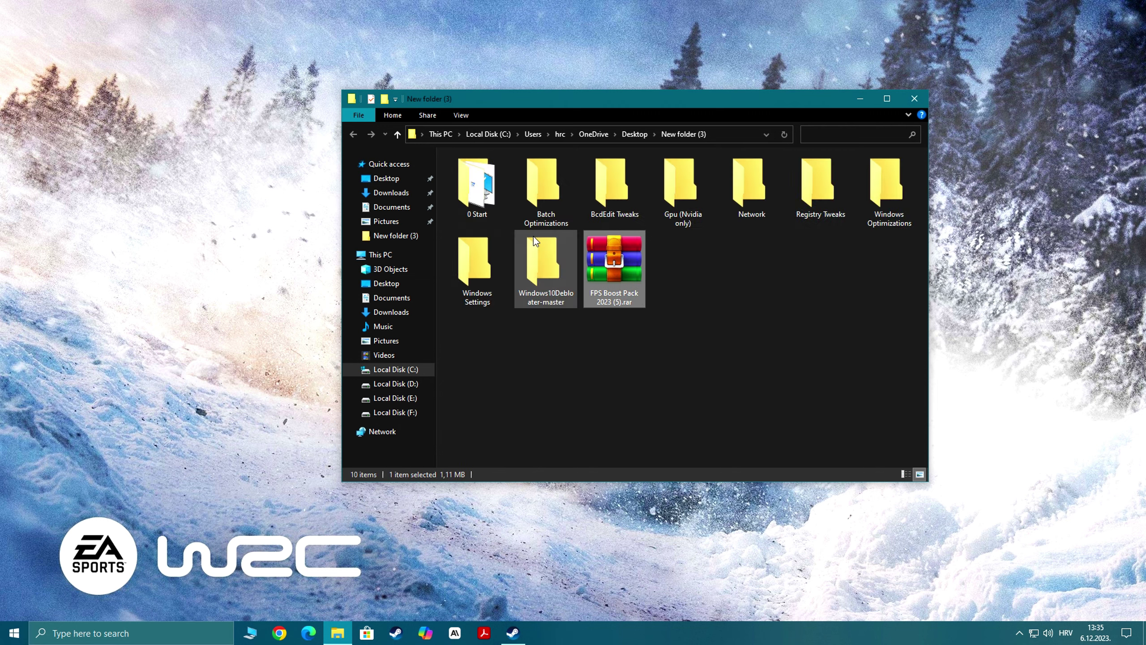
- Create a system restore point described as "wrc optimization" using the restore point shortcut in the 0 Start folder
double_click(483, 192)
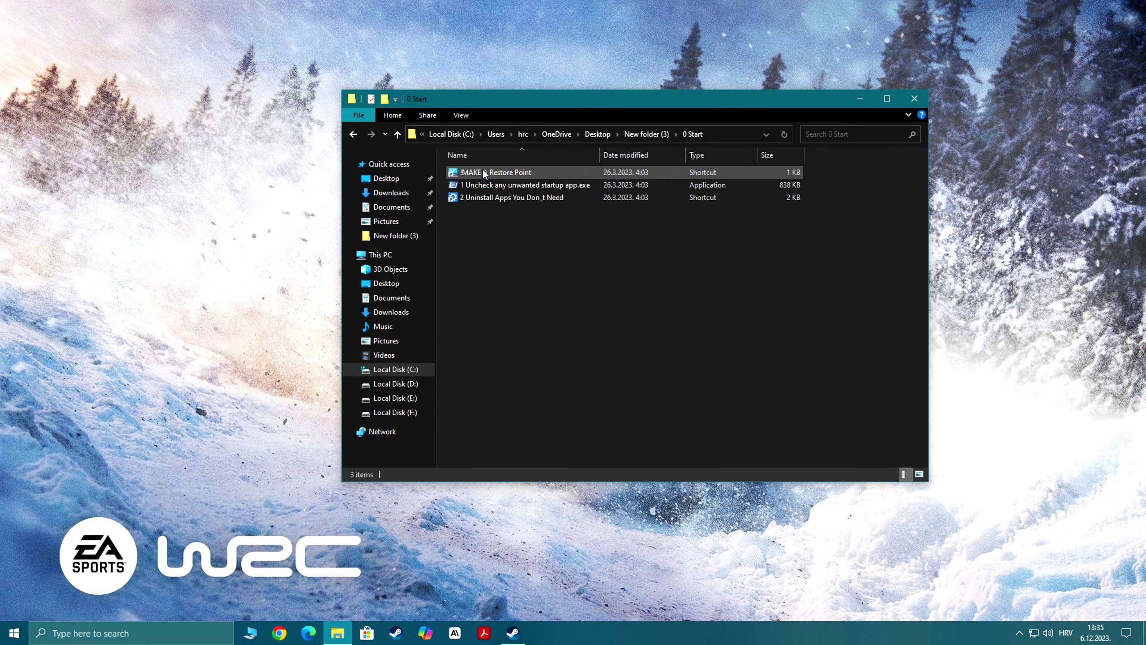
double_click(483, 172)
left_click_drag(145, 28, 402, 61)
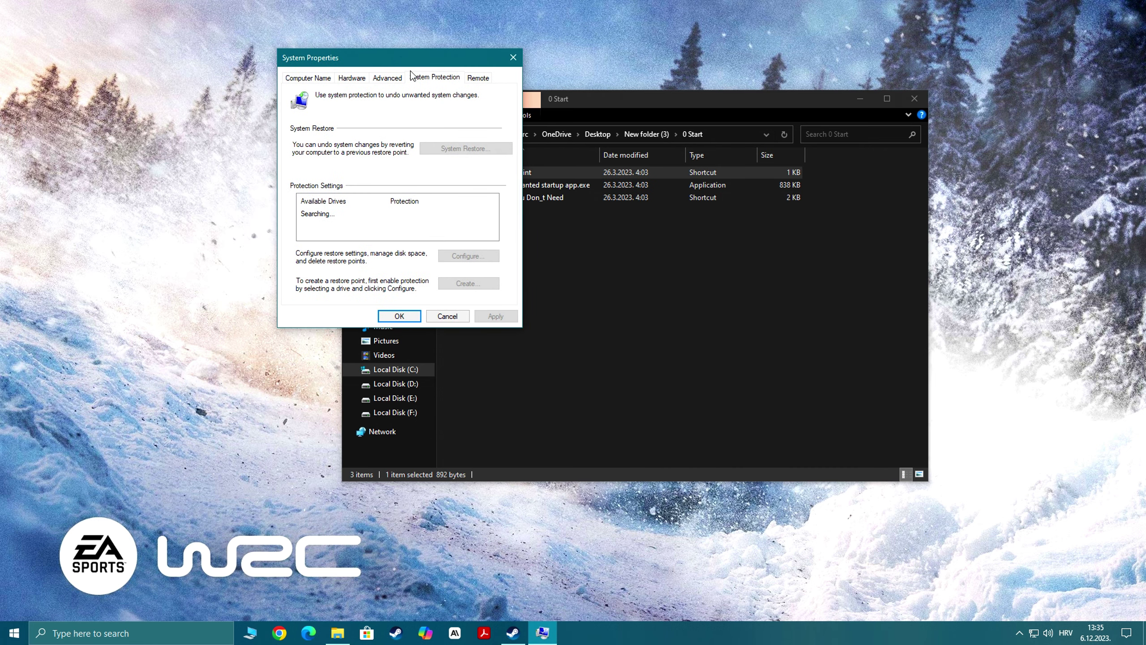
left_click(465, 284)
type("wrc optimization")
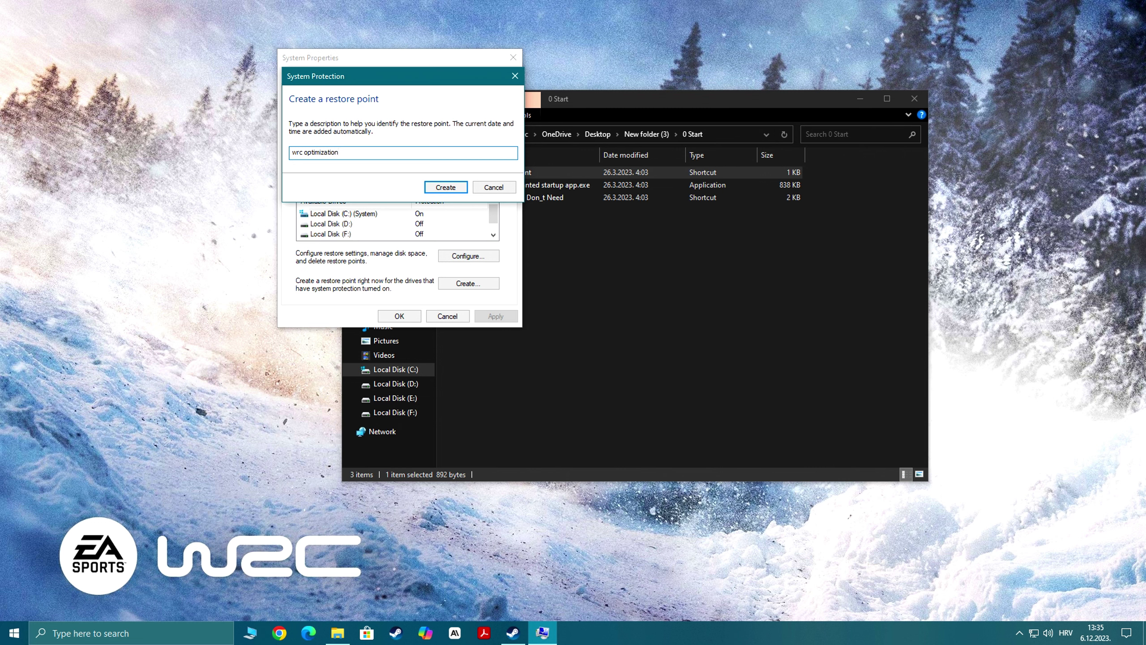
left_click(449, 187)
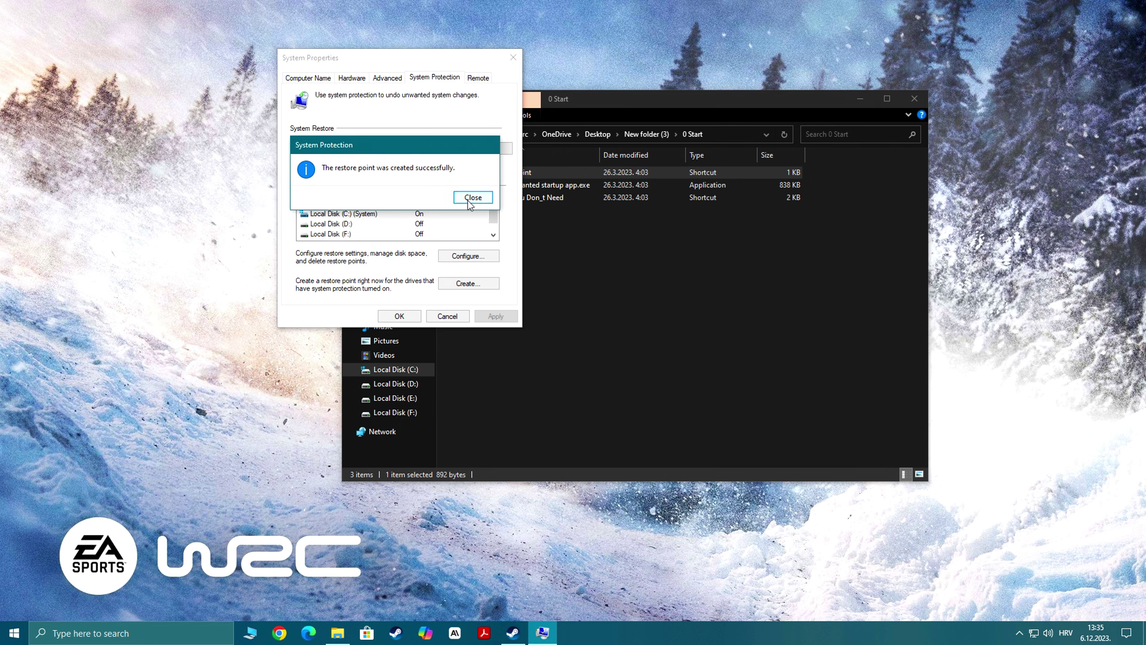
left_click(469, 201)
- Review the available restore points in System Restore, and close it along with System Properties
left_click(464, 150)
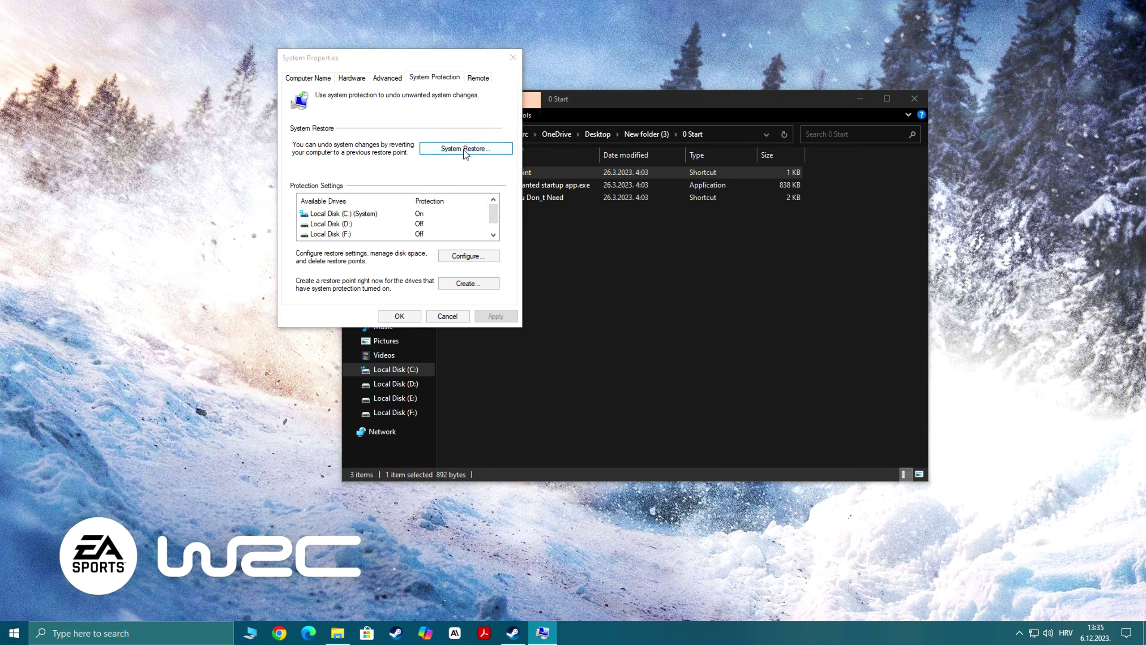
left_click(662, 443)
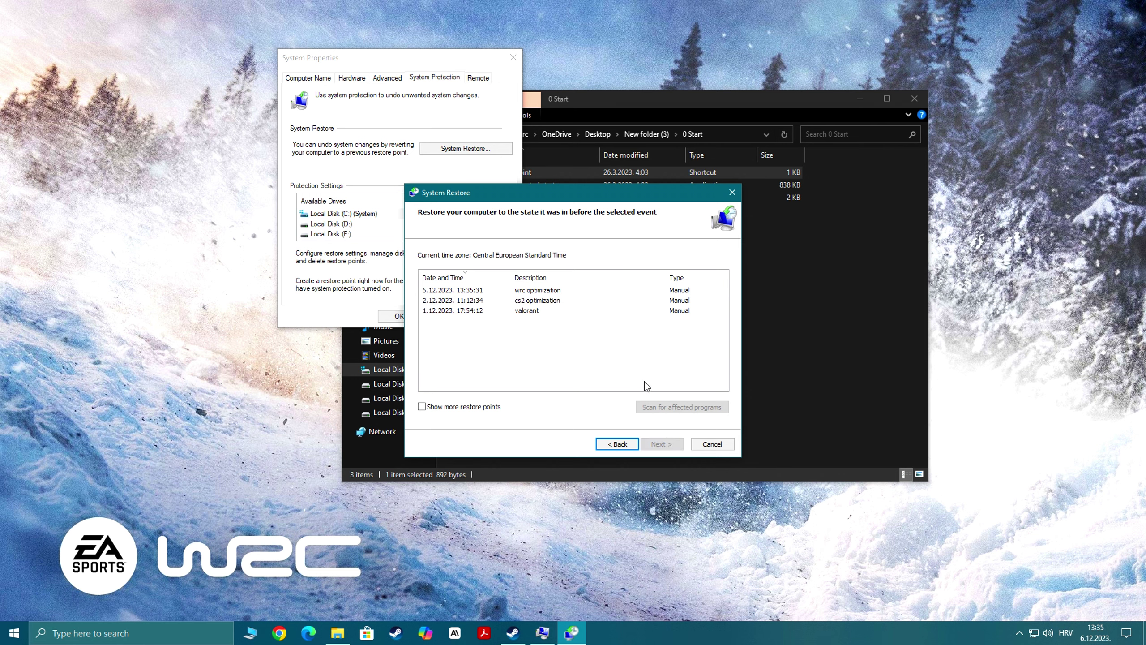
left_click(733, 192)
left_click(513, 57)
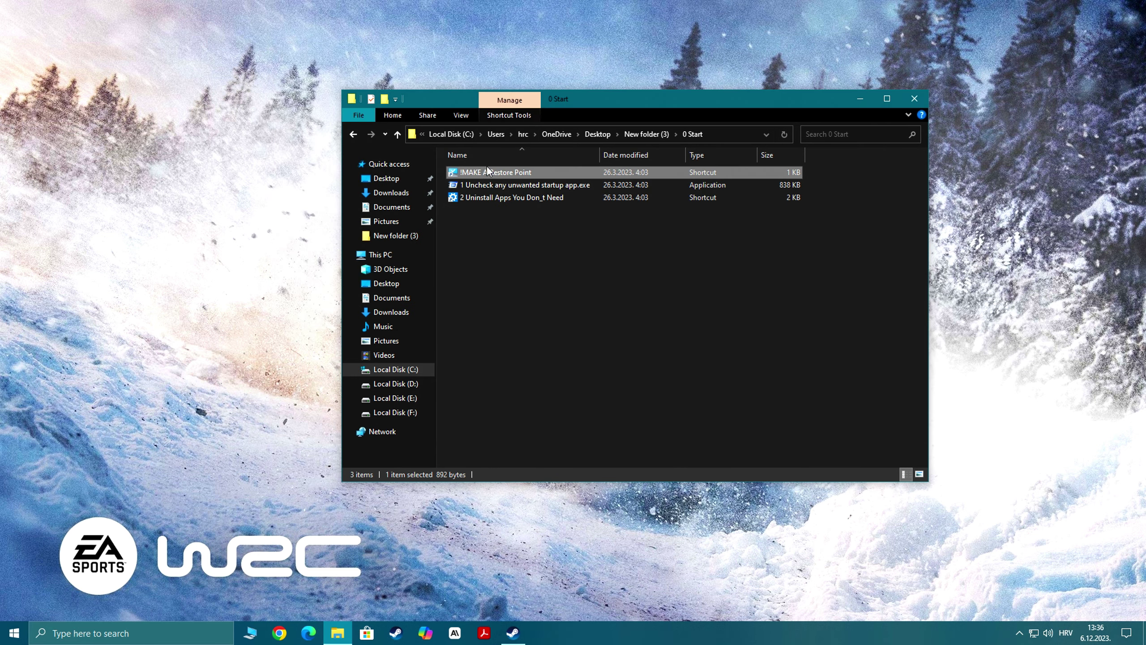
- Review the startup entries in Autoruns and the installed apps in Apps & features from the 0 Start folder, closing each window
double_click(488, 185)
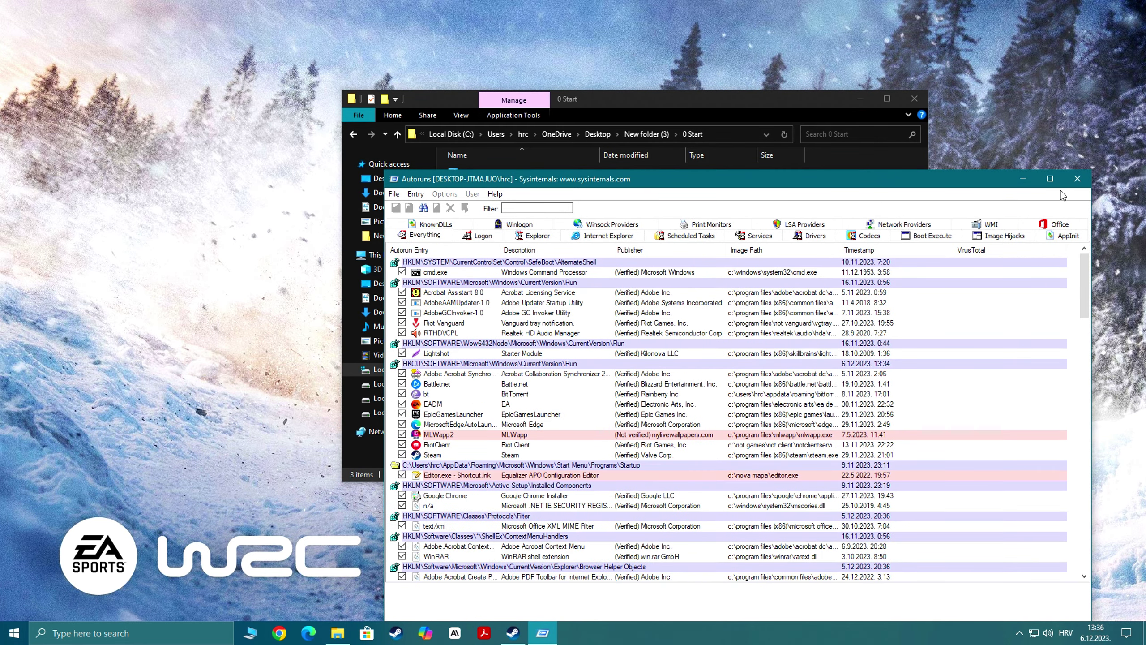
left_click(1078, 178)
double_click(493, 197)
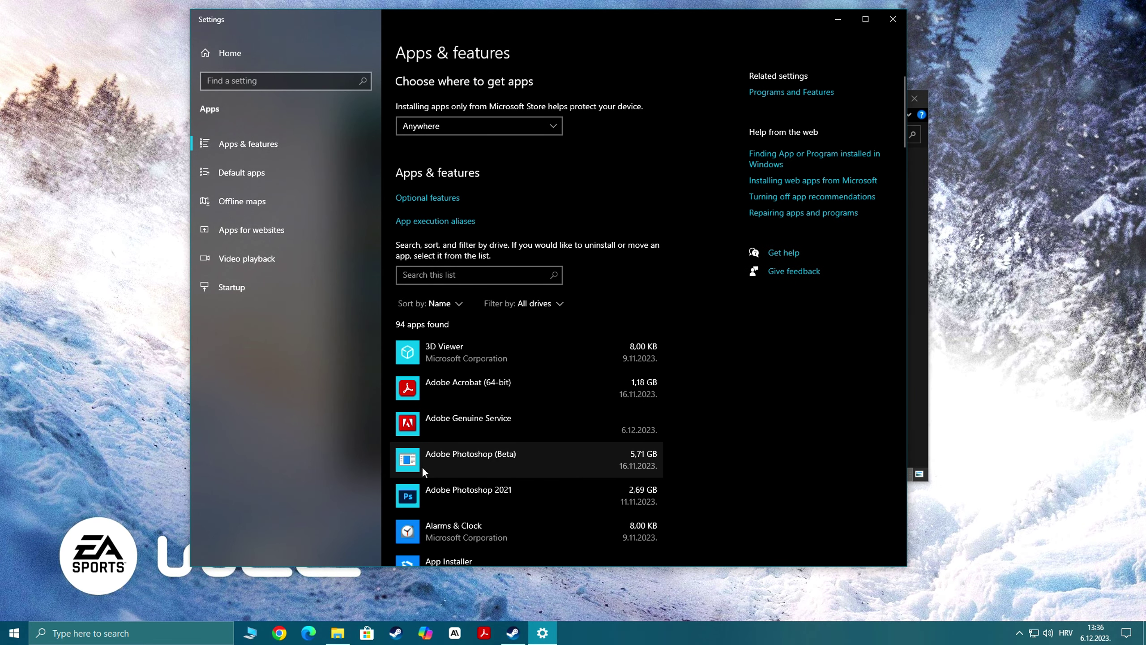
left_click(500, 501)
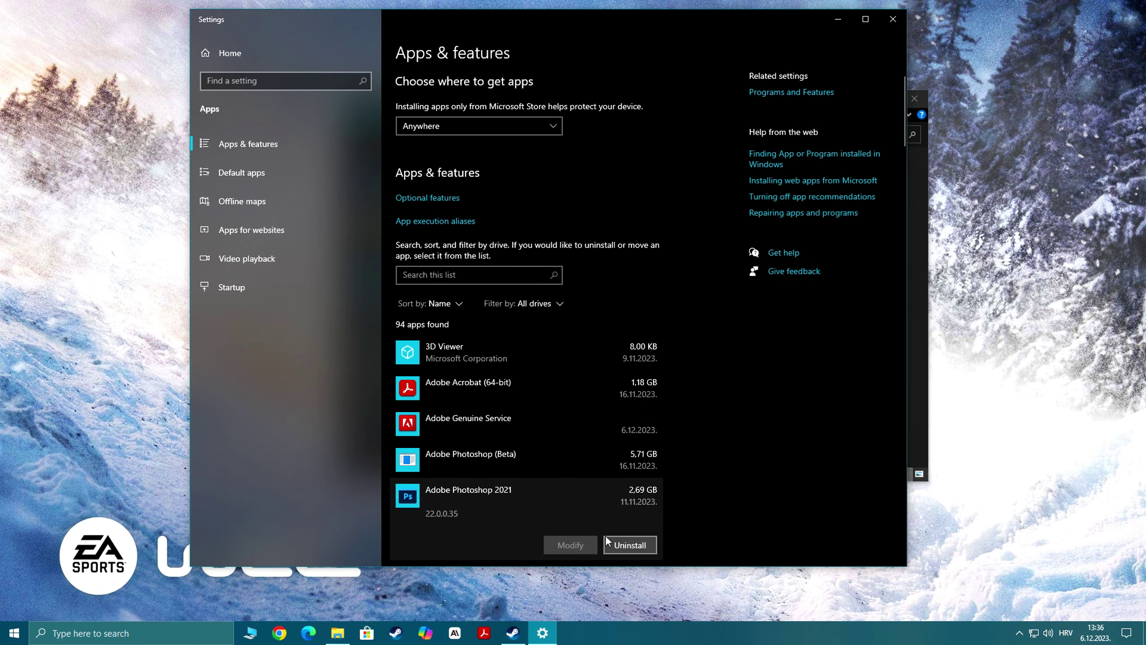
left_click(896, 23)
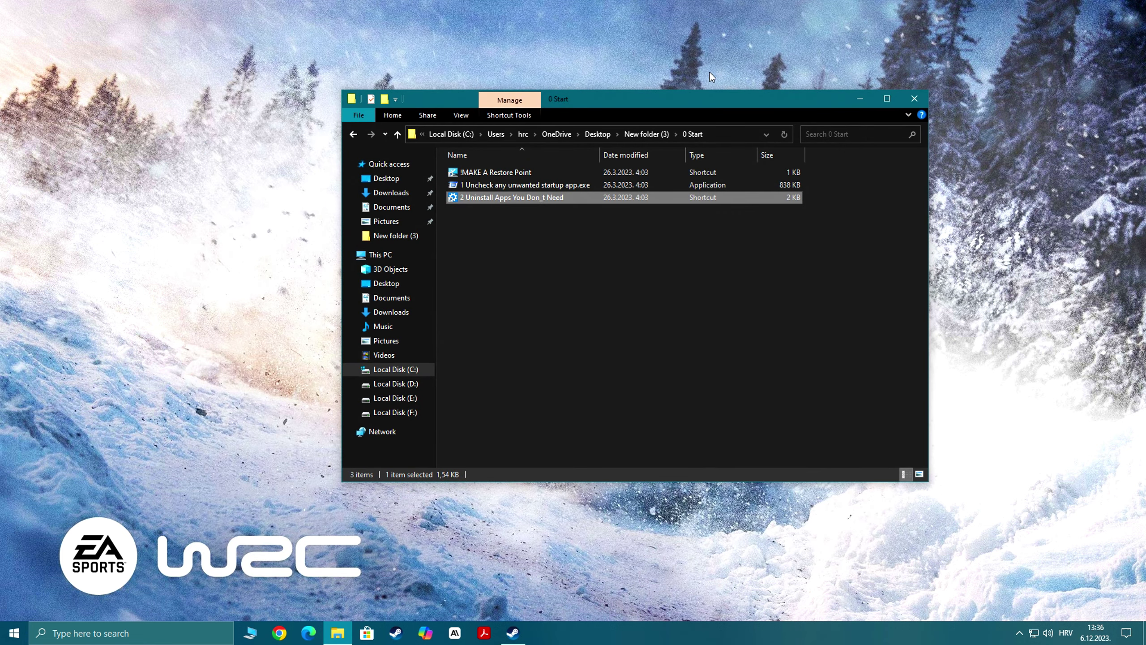
- Run Clear DNS Cache (Ping Improve).cmd from the Batch Optimizations folder as administrator and dismiss its console window
left_click(354, 135)
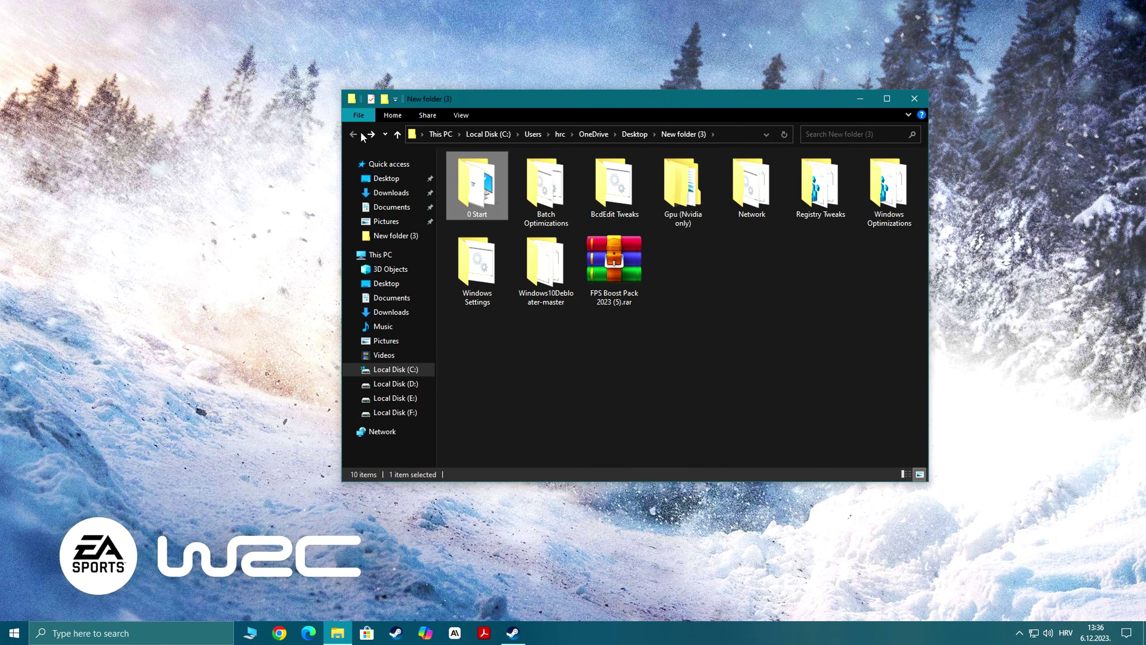
double_click(544, 176)
left_click(477, 172)
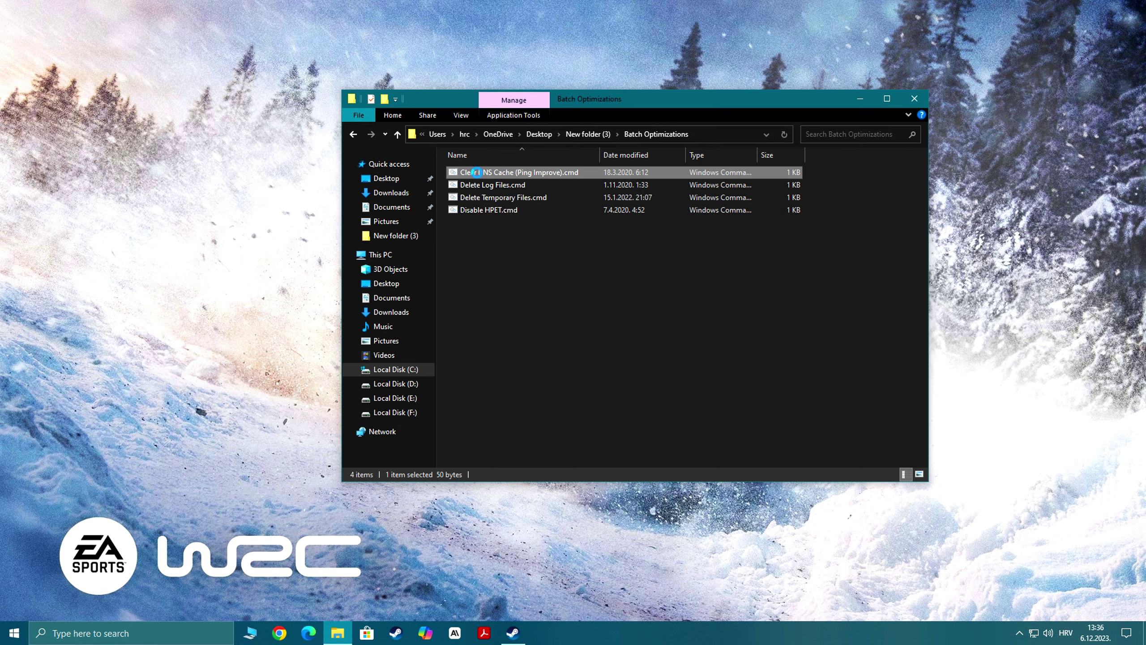
right_click(478, 173)
left_click(524, 220)
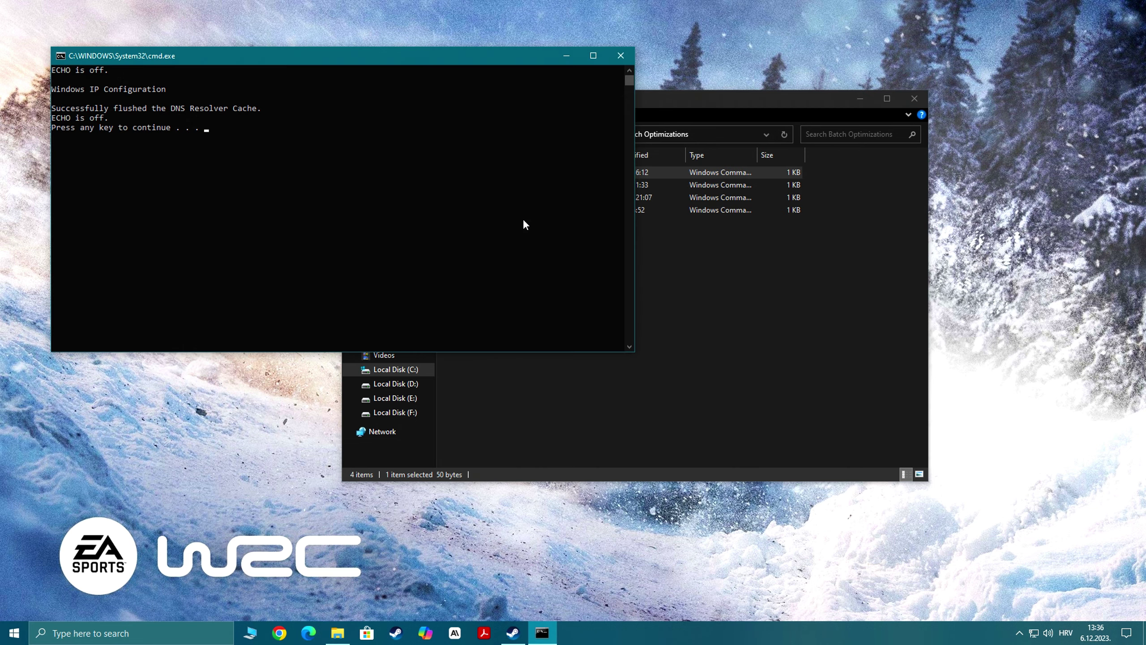
key("Return")
- Run Delete Log Files.cmd as administrator and dismiss its console window once the script completes
left_click(472, 185)
right_click(472, 186)
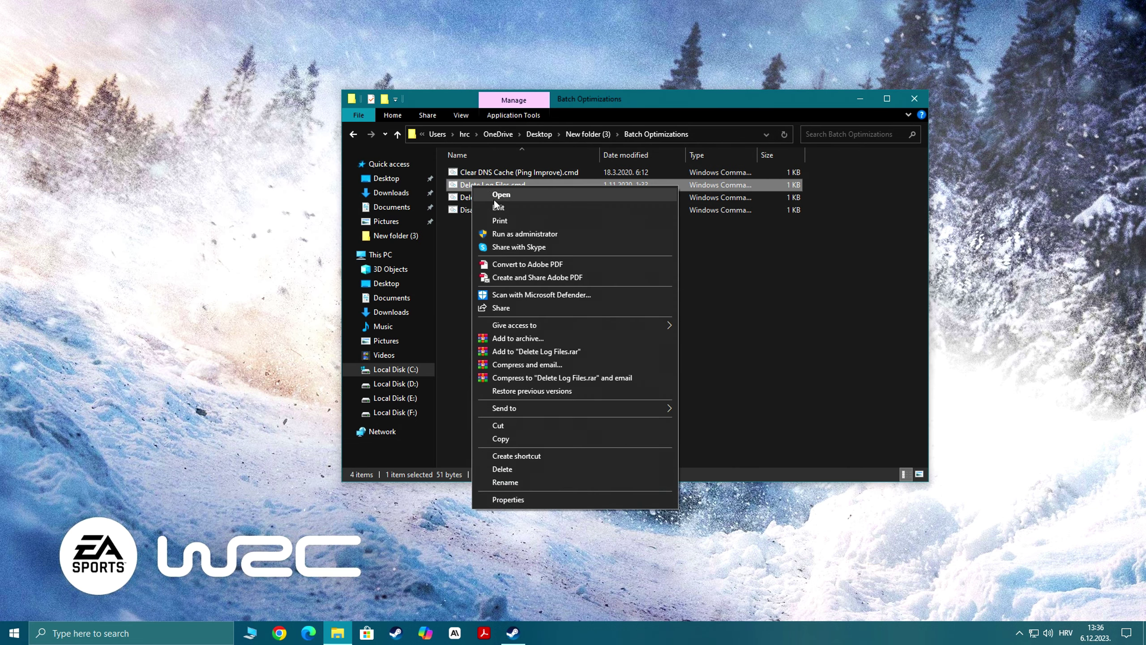
left_click(510, 229)
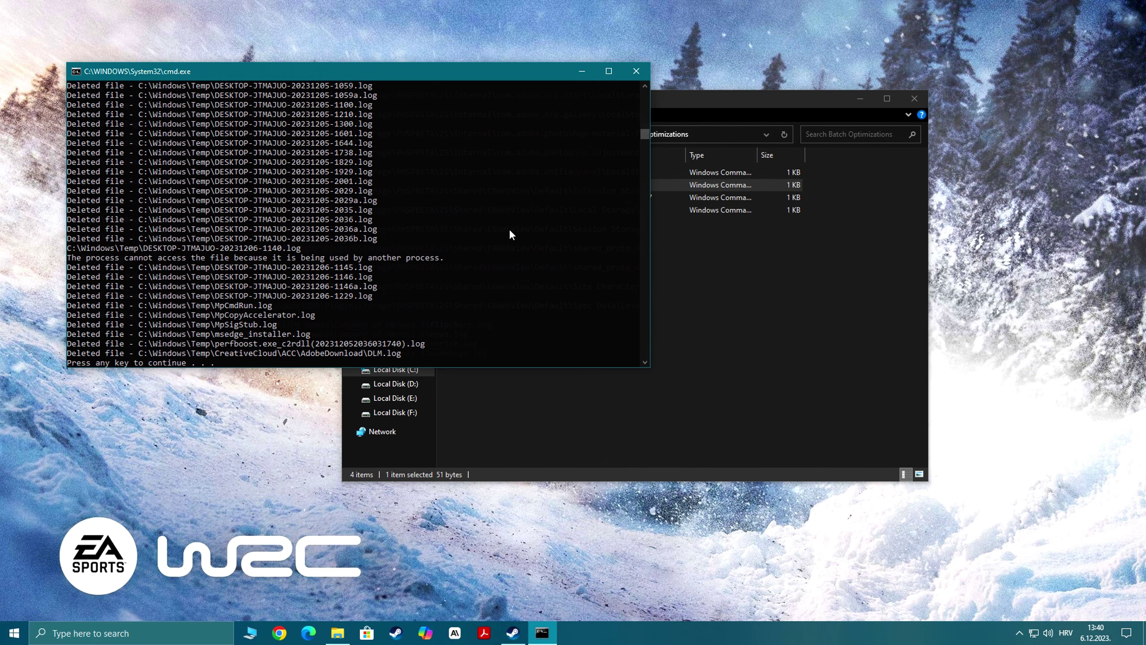
key("Return")
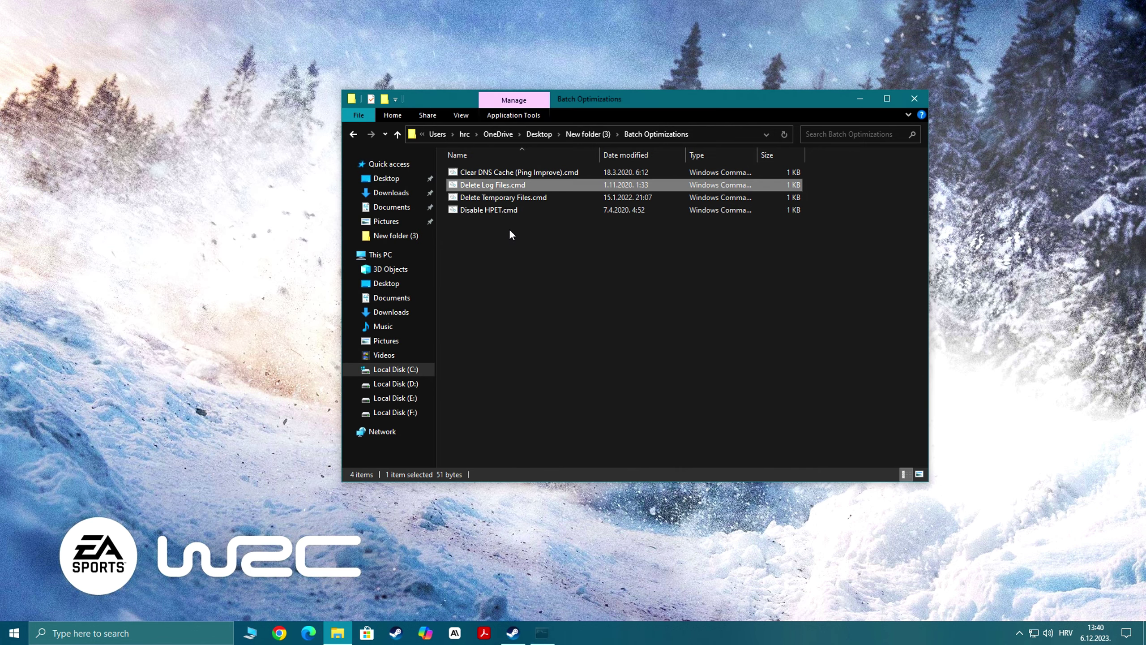
- Run Delete Temporary Files.cmd and Disable HPET.cmd as administrator, dismissing each console window when its script completes
left_click(491, 200)
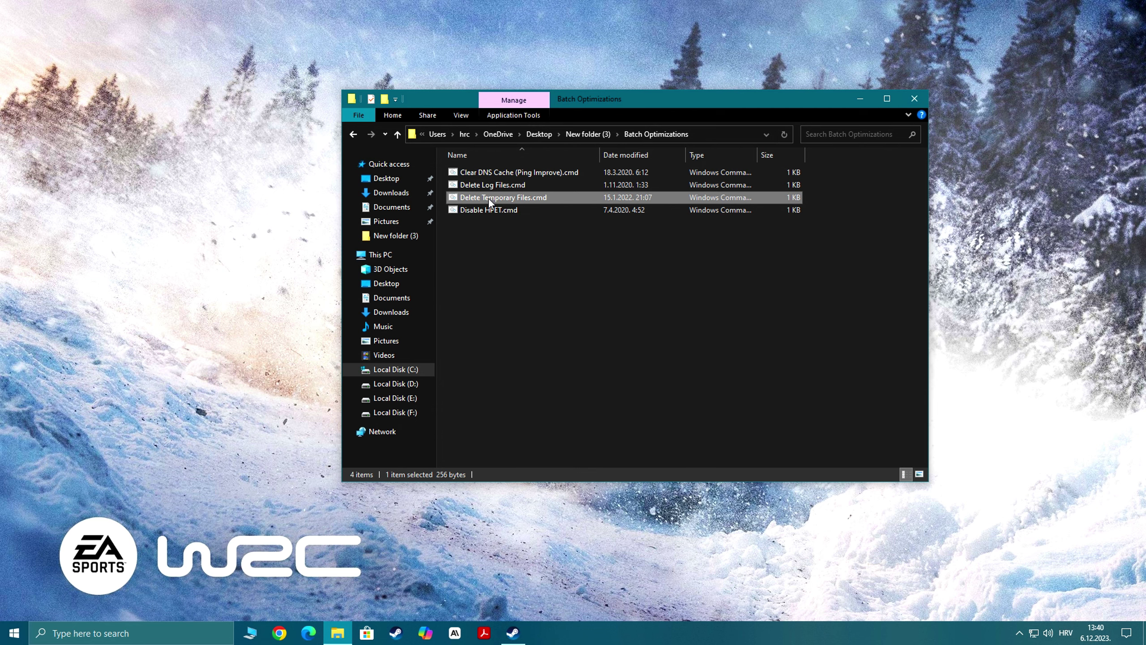
right_click(489, 200)
left_click(524, 246)
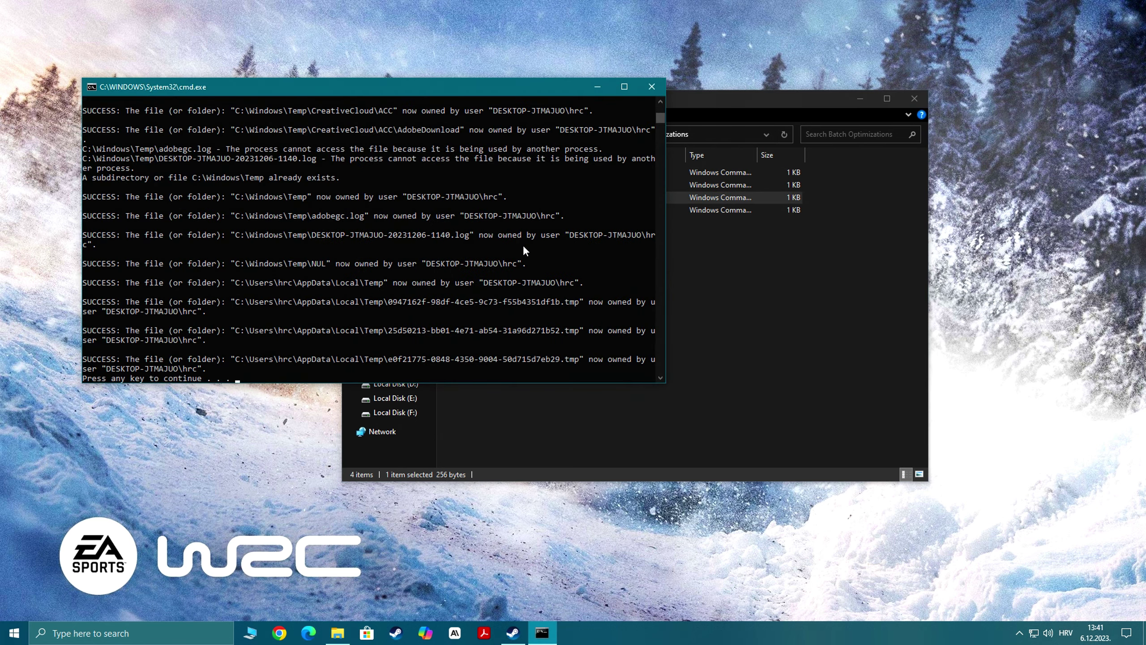
key("Return")
right_click(494, 212)
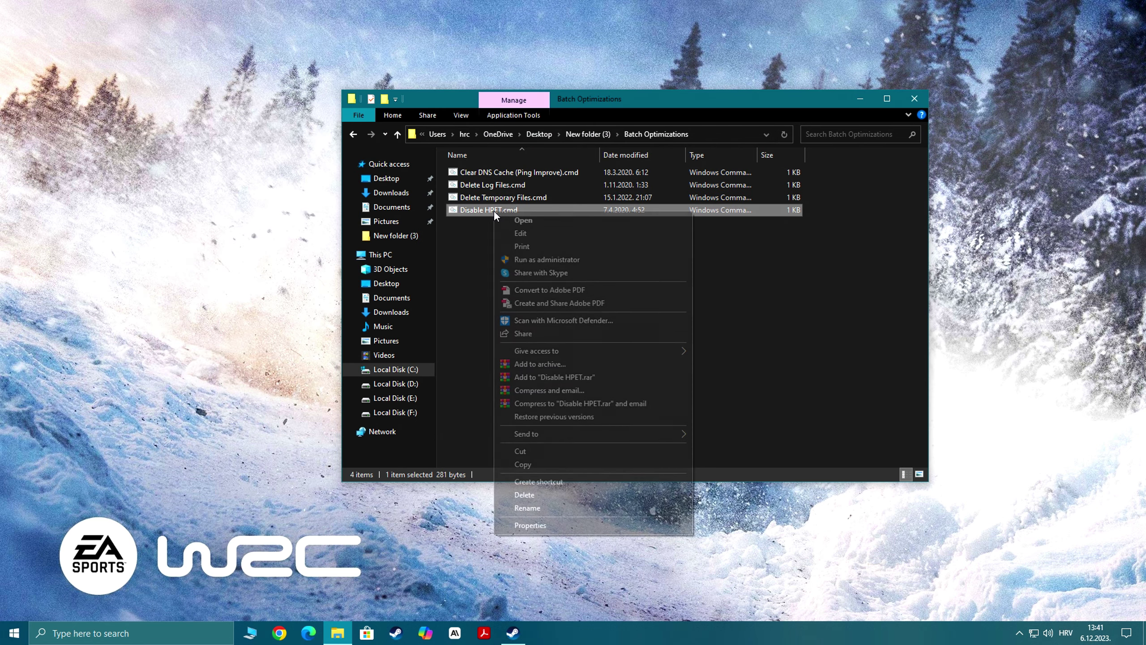
left_click(530, 260)
key("Return")
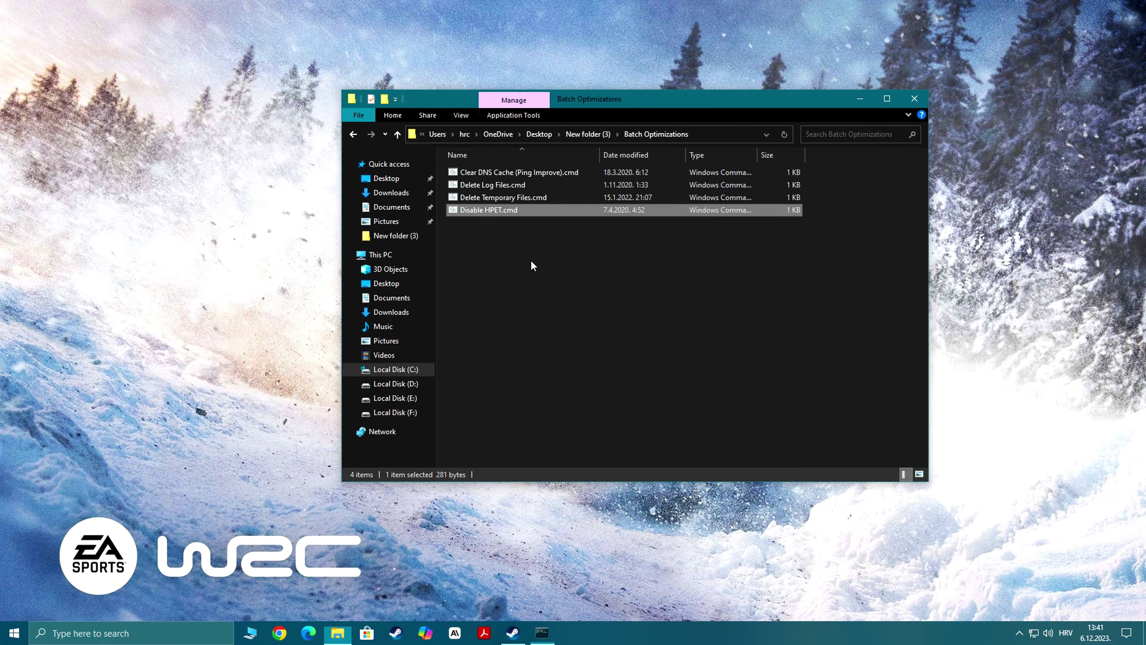
- Run Latency BCD Tweaks.bat from the BcdEdit Tweaks folder as administrator and dismiss its console window
left_click(351, 133)
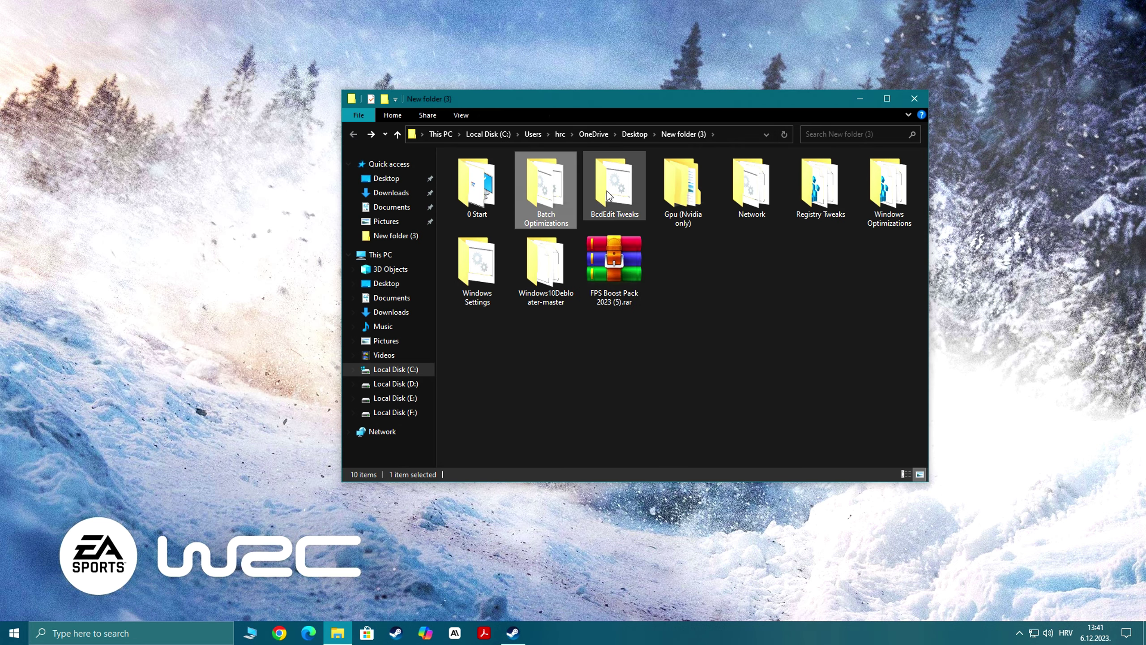
double_click(608, 195)
right_click(470, 172)
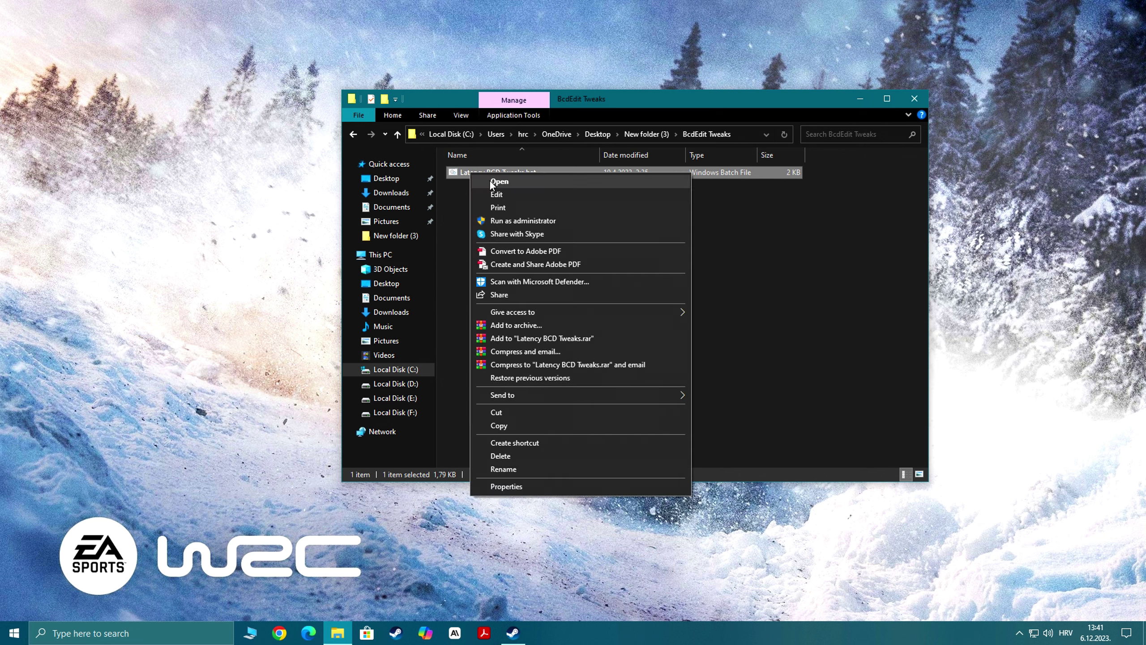
left_click(510, 221)
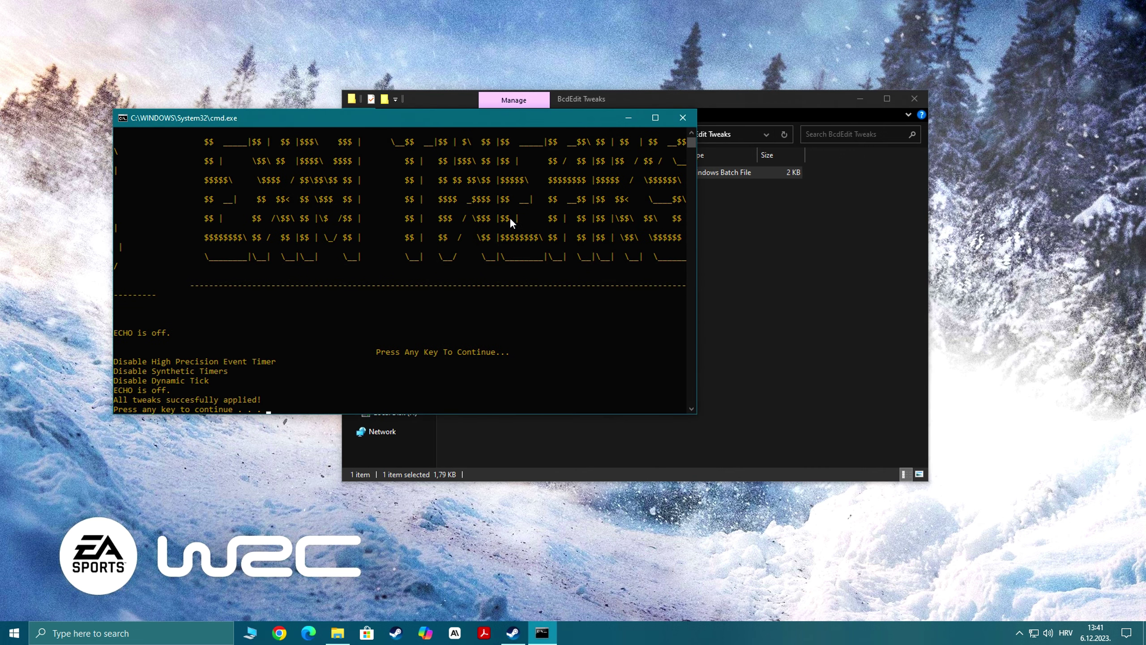
key("Return")
- Run Advanced Hidden Nvidia Gpu Tweaks.bat from Hidden Reg Tweaks in the Gpu (Nvidia only) folder as administrator and dismiss its console window
left_click(352, 134)
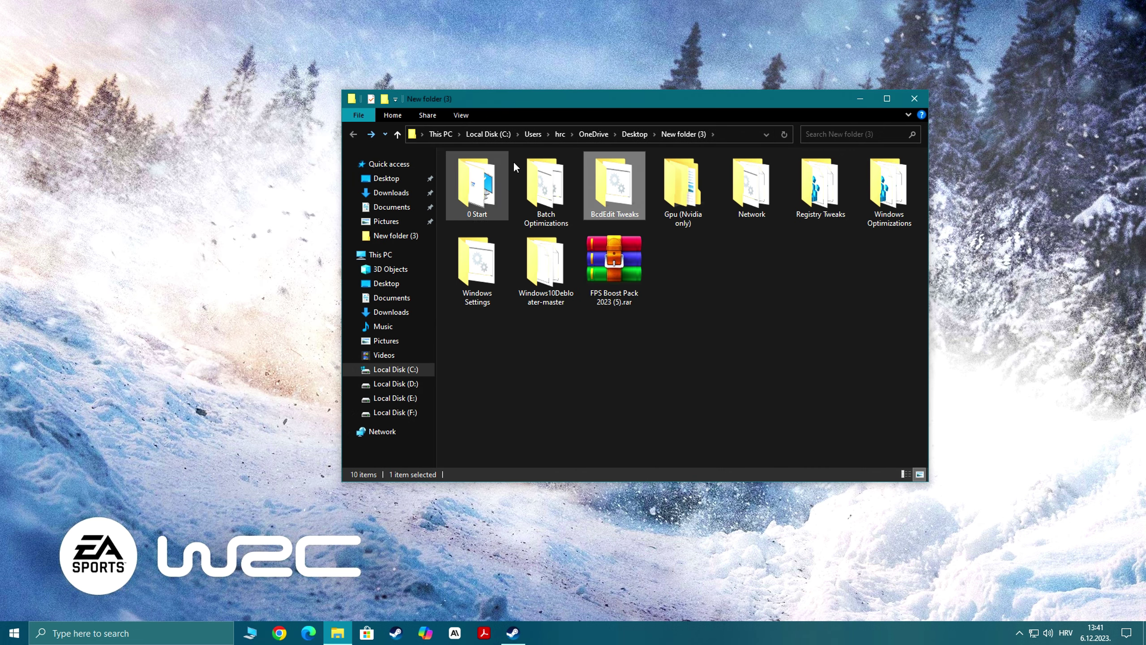
double_click(683, 185)
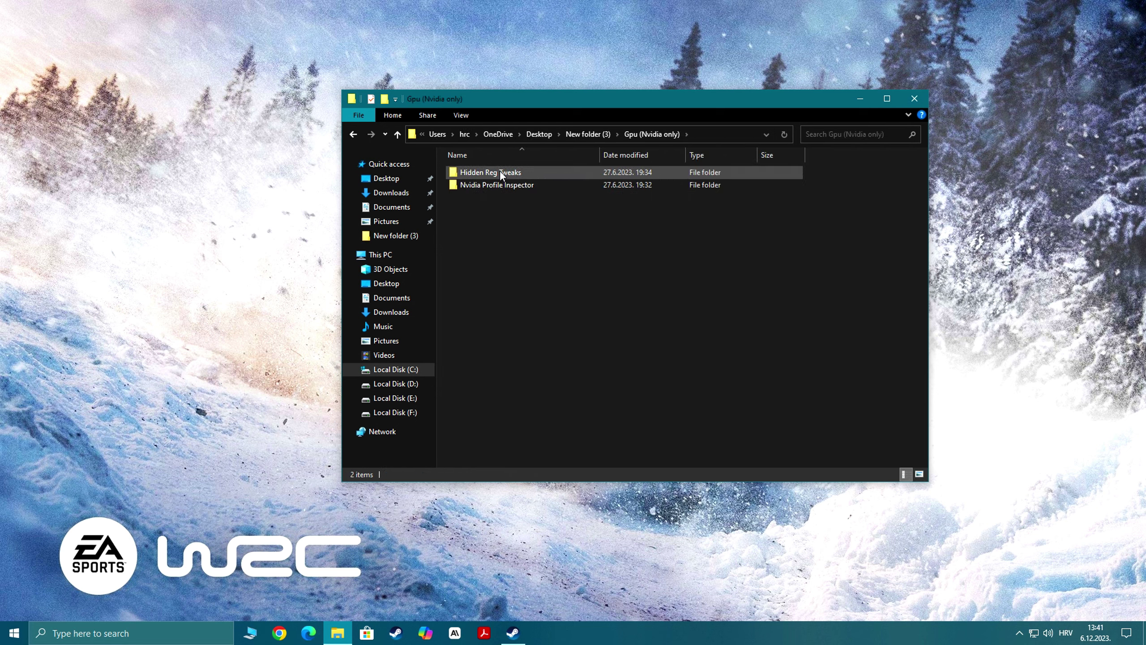
double_click(500, 172)
right_click(484, 172)
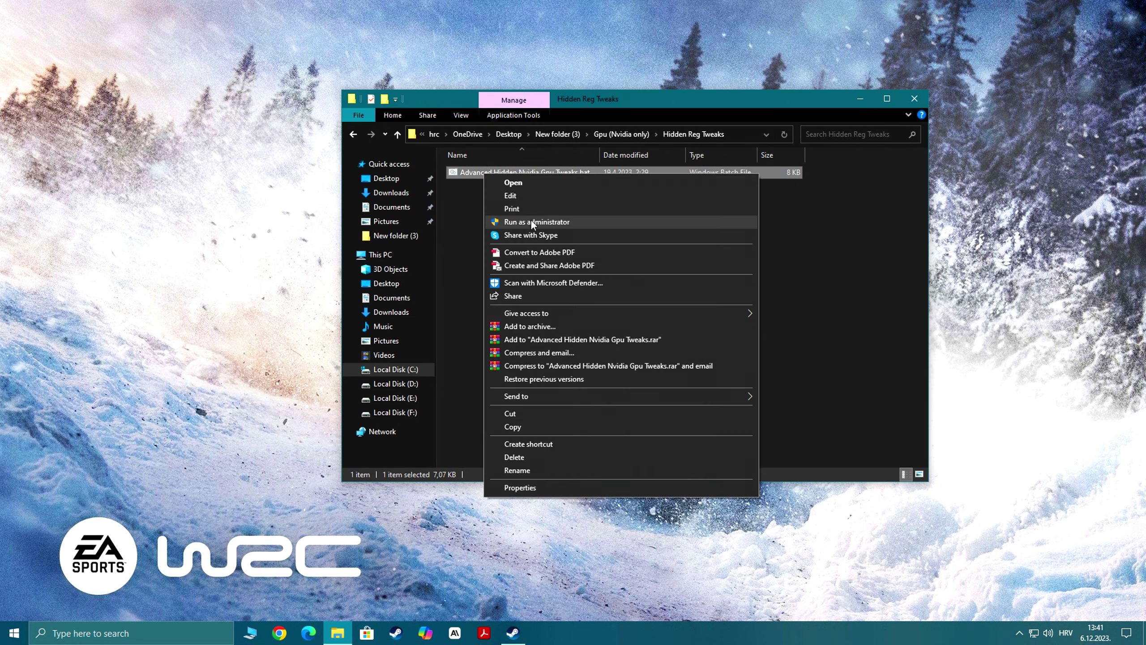
left_click(532, 222)
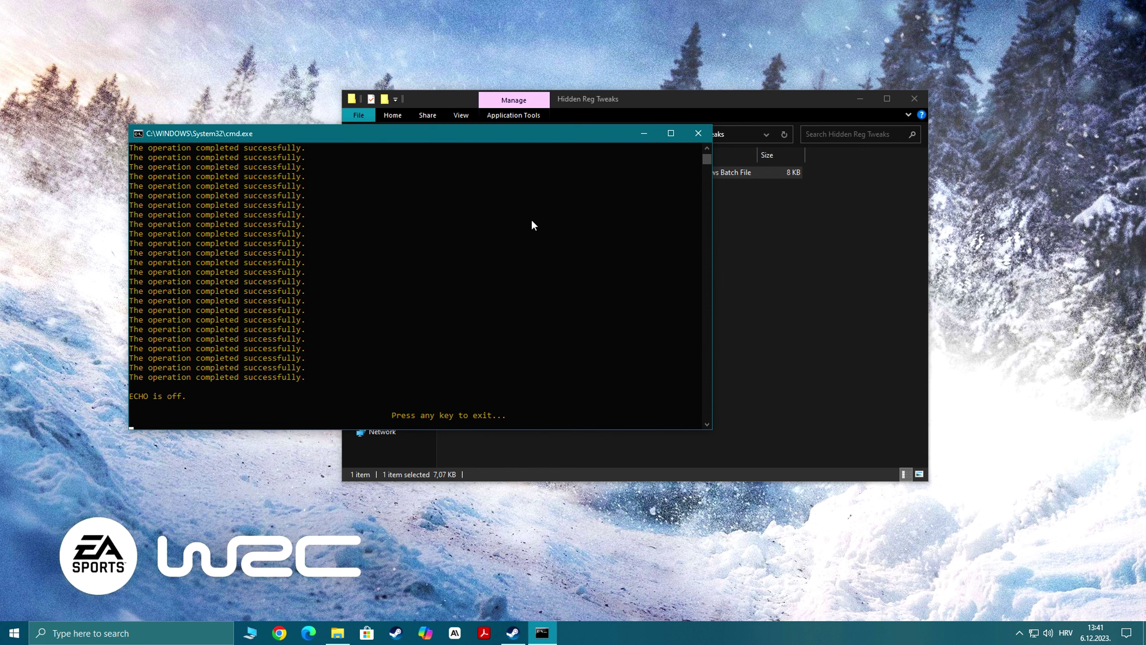
key("Return")
- Launch !NvidiaProfileInspector.exe from the Nvidia Profile Inspector folder as administrator and move the folder window clear of it
left_click(355, 134)
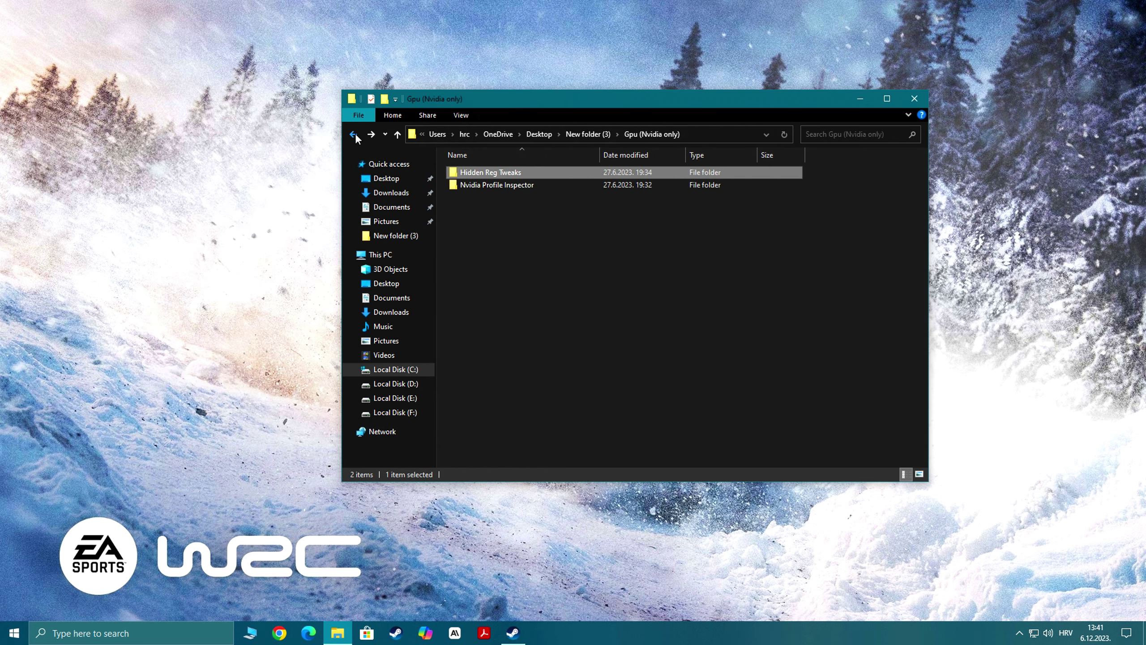
double_click(483, 184)
left_click(479, 185)
right_click(479, 185)
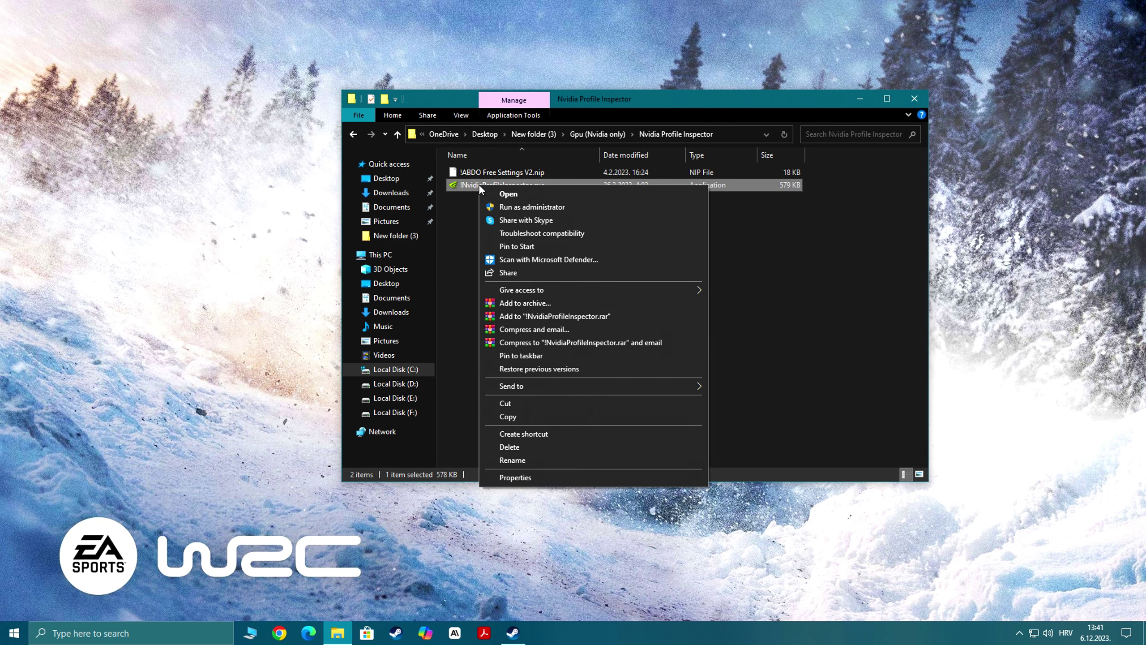
left_click(509, 205)
left_click_drag(620, 98, 414, 74)
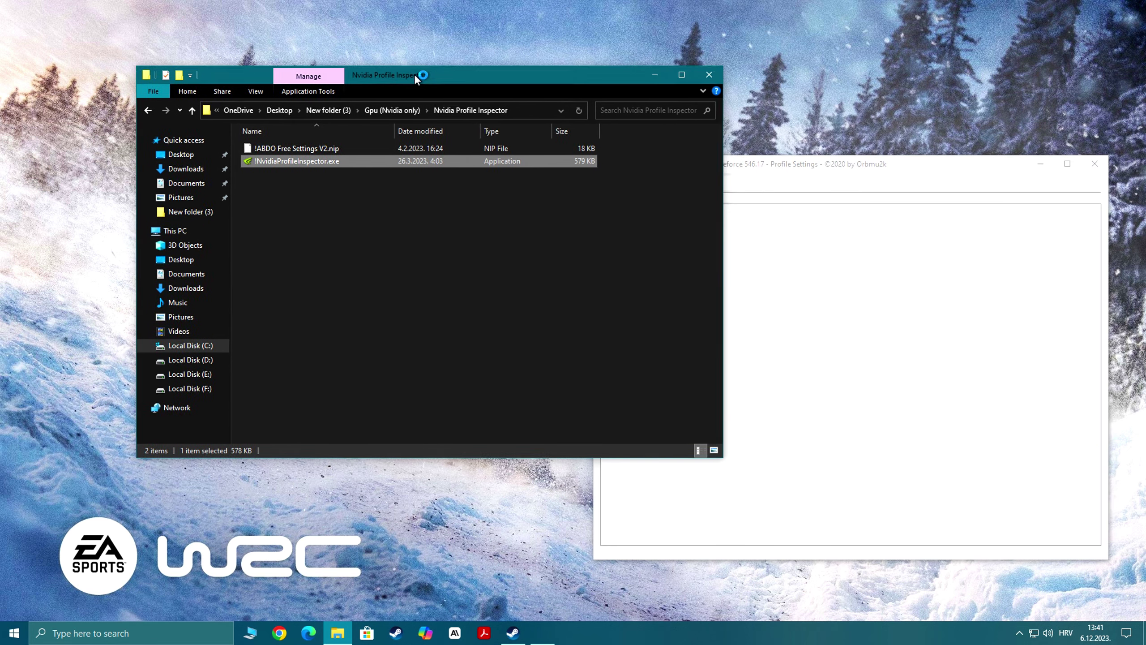
- Import !ABDO Free Settings V2.nip into NVIDIA Profile Inspector, and close it with the changes applied
left_click_drag(288, 150, 695, 252)
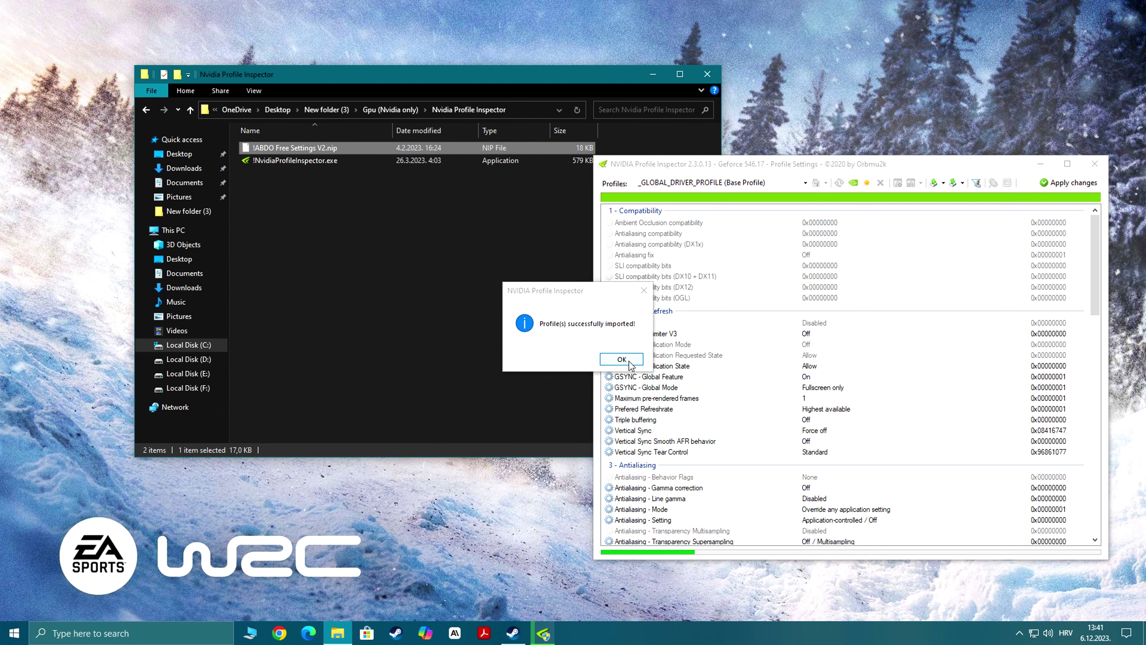
left_click(623, 360)
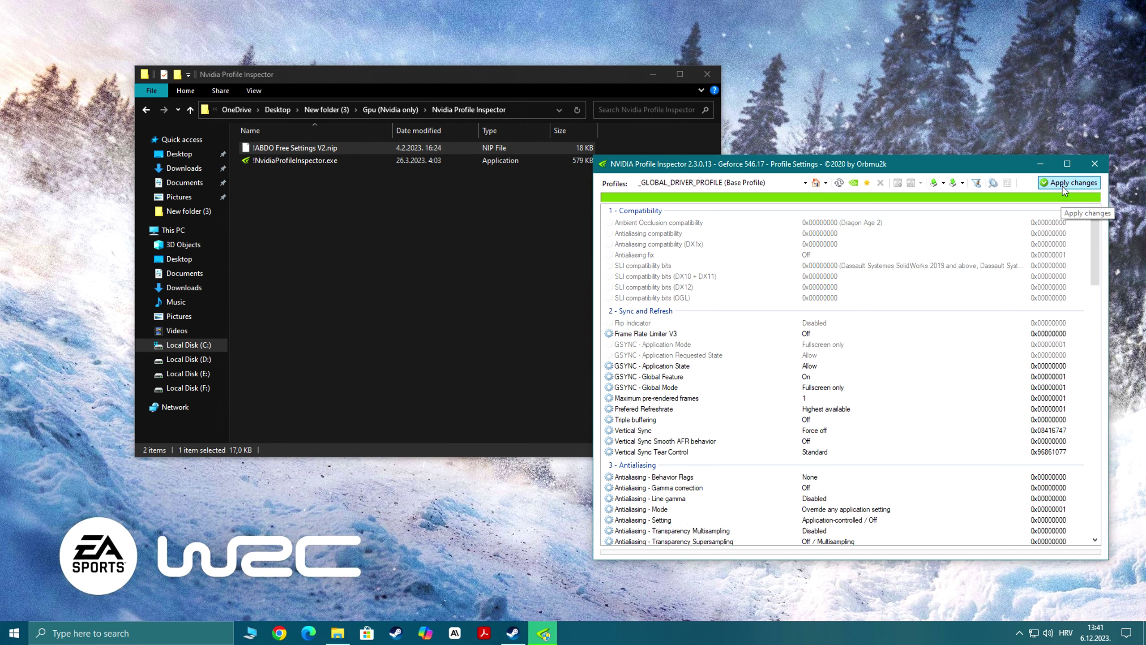
left_click(1095, 164)
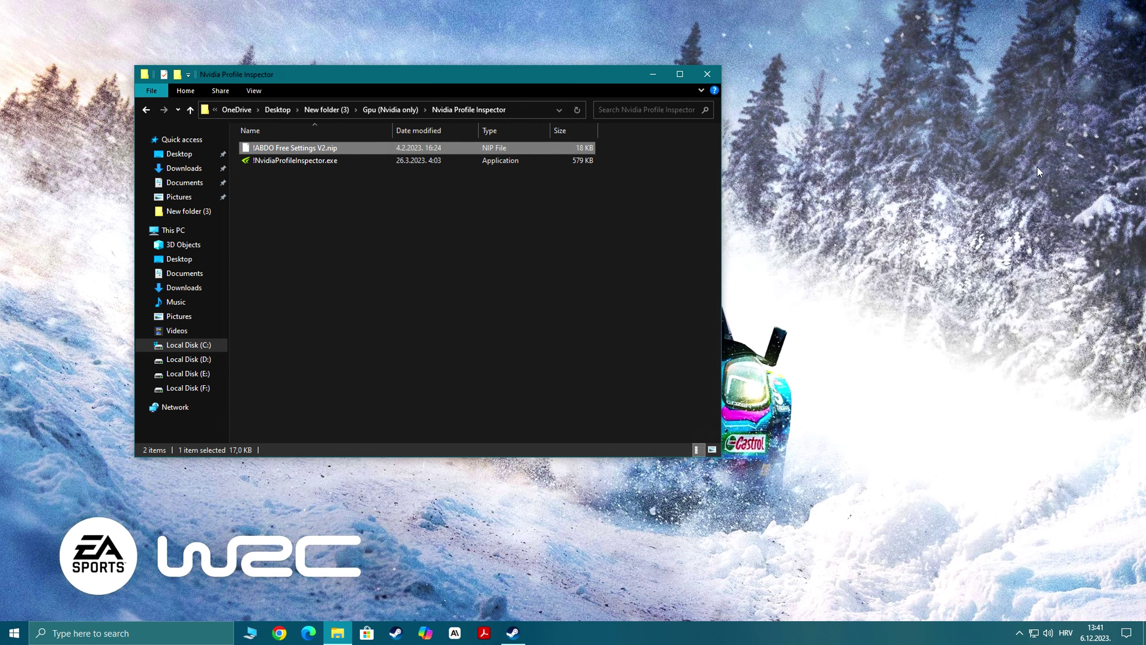
- Run 2 Network Tweaks.bat from the Network folder as administrator and dismiss its console window once the script completes
left_click(148, 110)
left_click(148, 110)
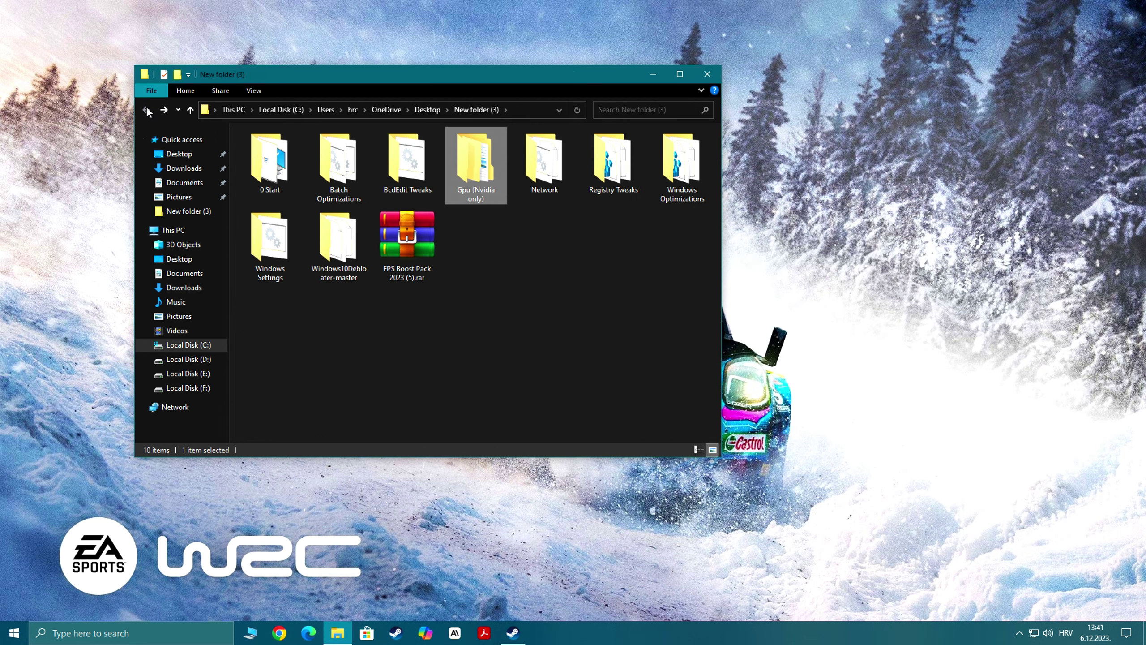
double_click(545, 160)
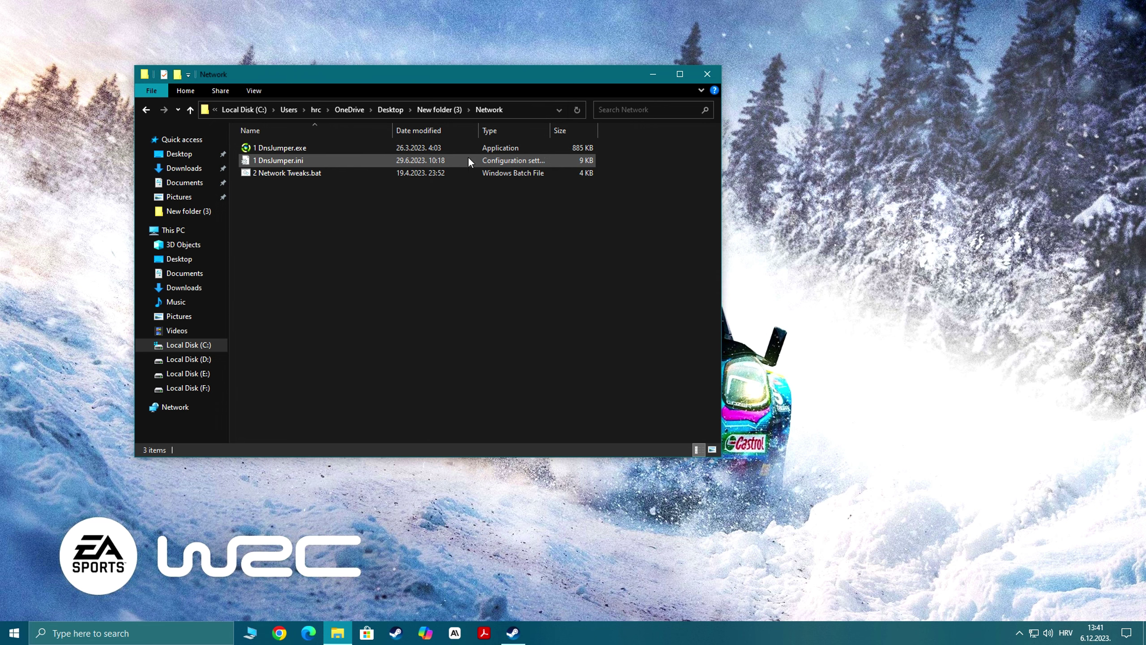
left_click(261, 173)
right_click(261, 173)
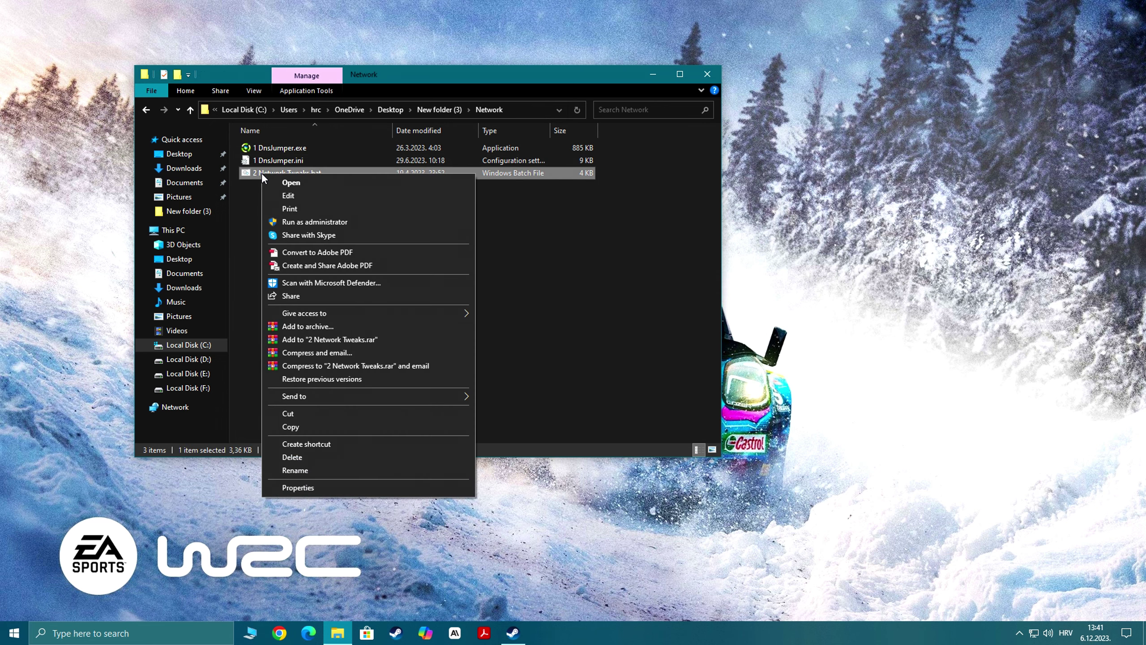
left_click(298, 219)
key("Return")
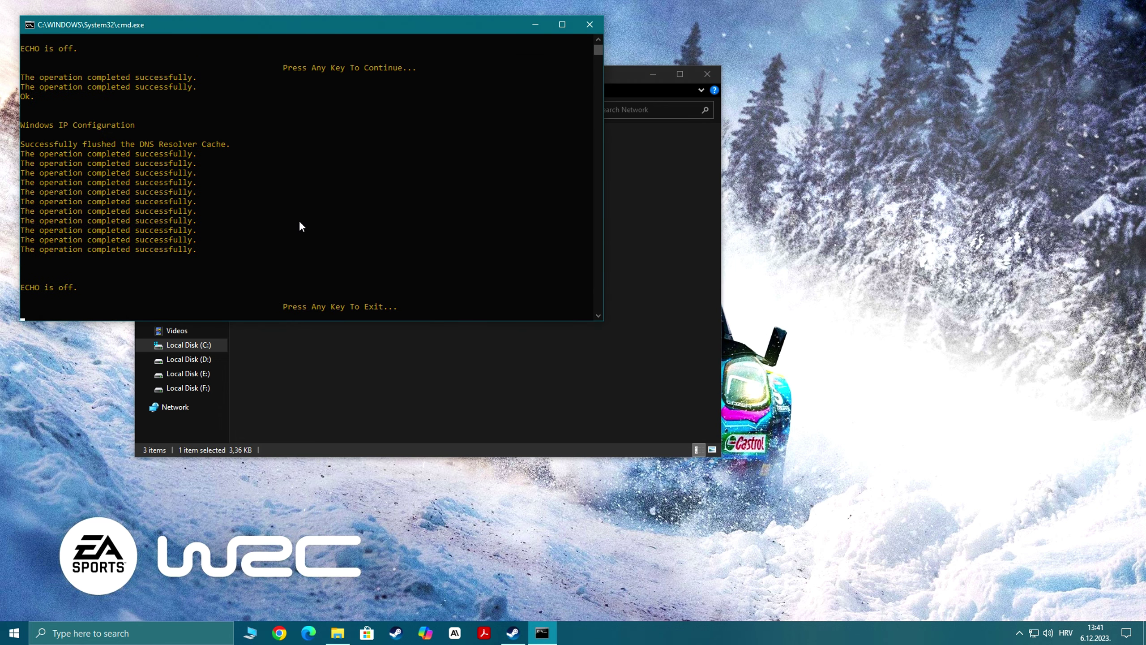
key("Return")
- Run 85+ Registry Tweaks.bat from 1 ABDO registry tweaks in the Registry Tweaks folder as administrator and dismiss its console window
left_click(146, 109)
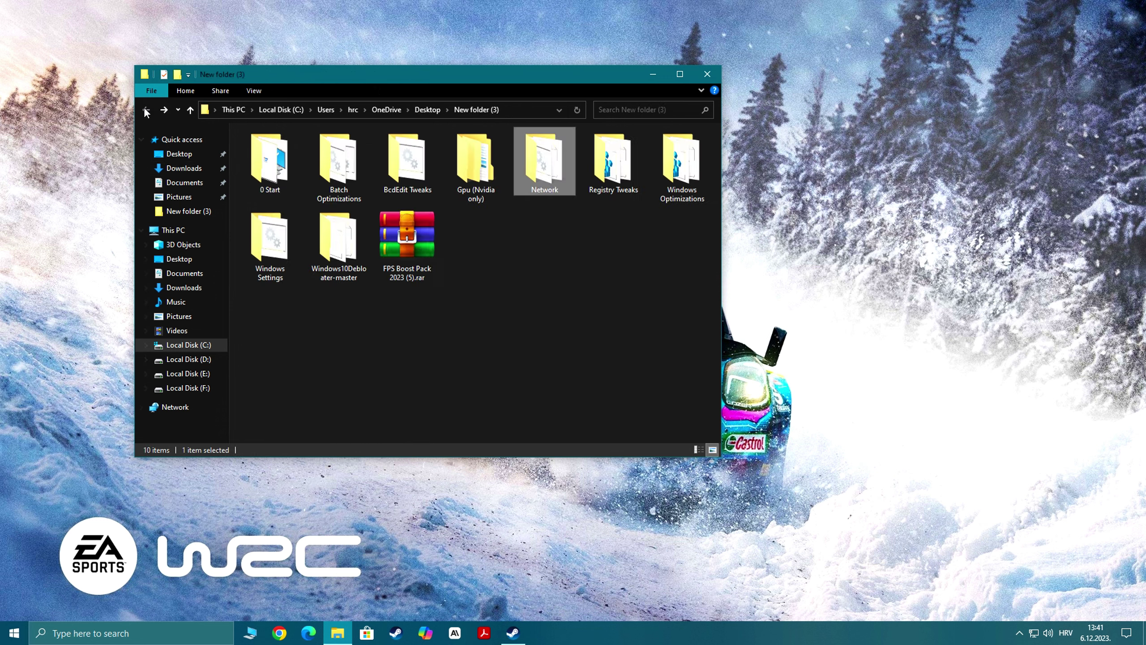
double_click(604, 152)
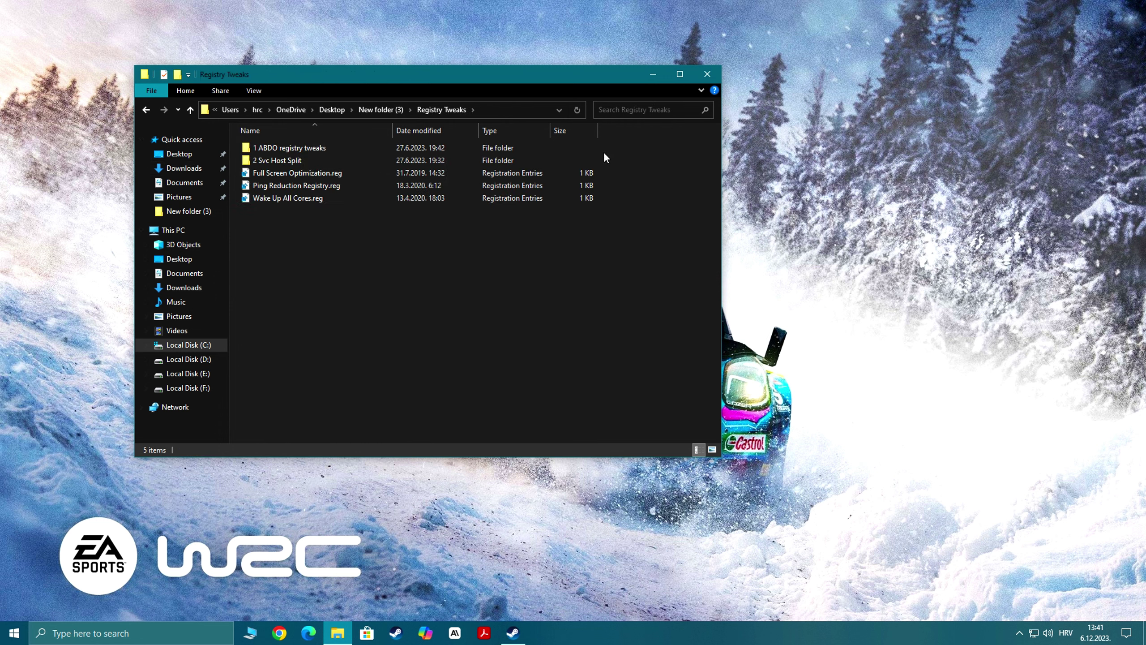
double_click(280, 148)
right_click(271, 146)
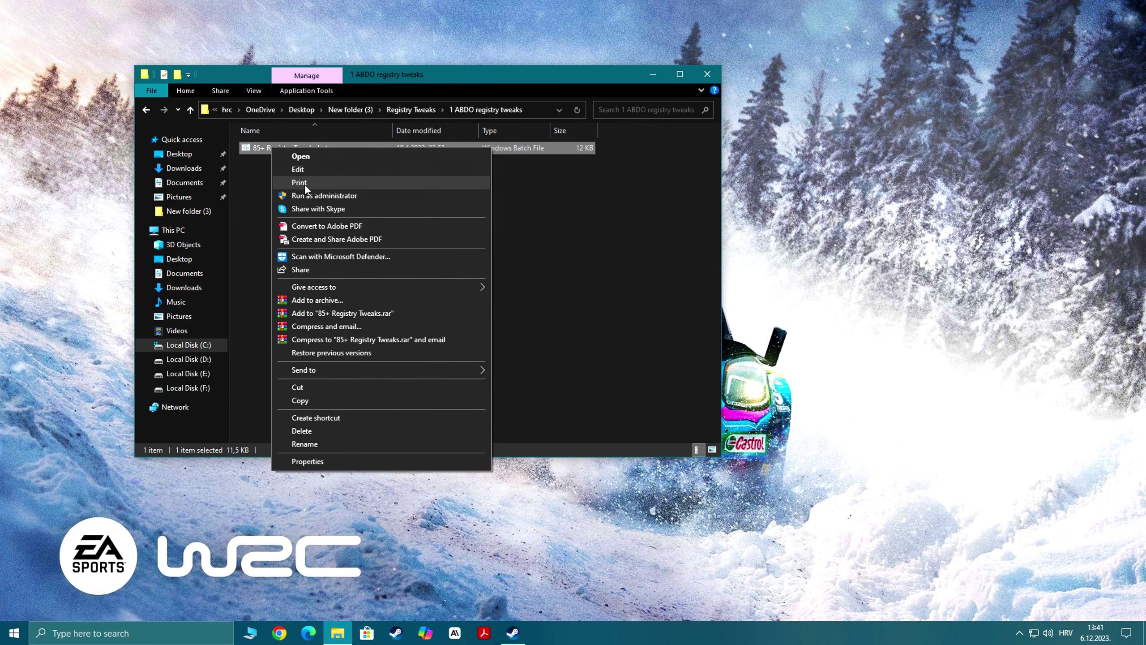
left_click(310, 197)
key("Return")
key("Return")
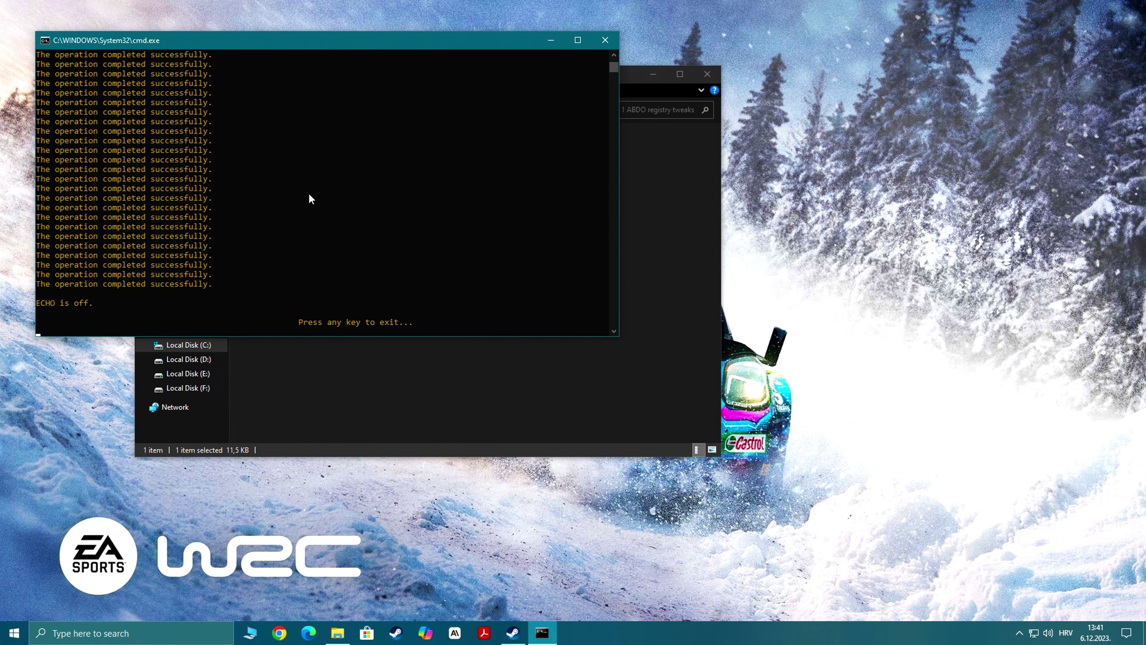
- Merge 16GB Ram.reg from the 2 Svc Host Split folder into the registry
left_click(150, 110)
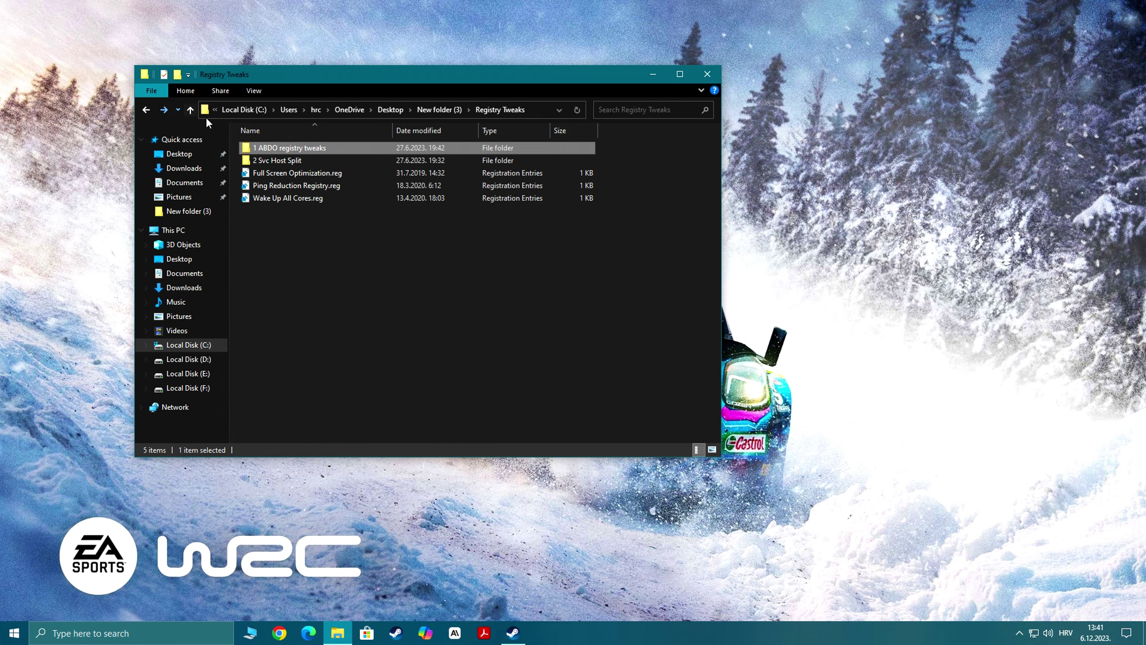
double_click(272, 159)
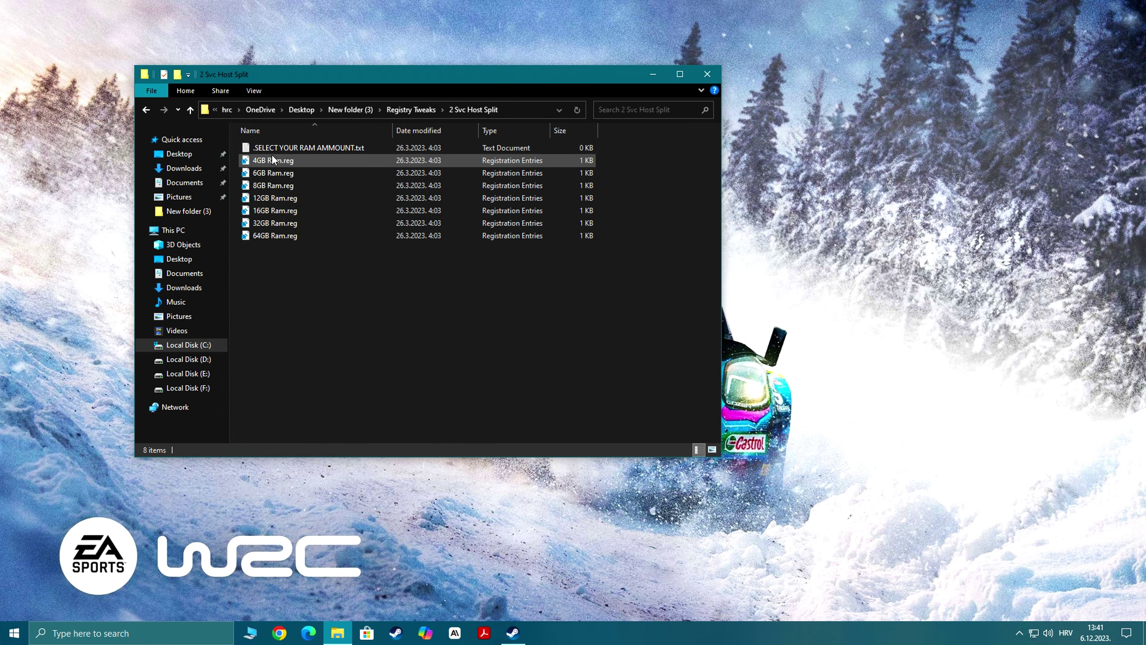
right_click(268, 209)
left_click(289, 218)
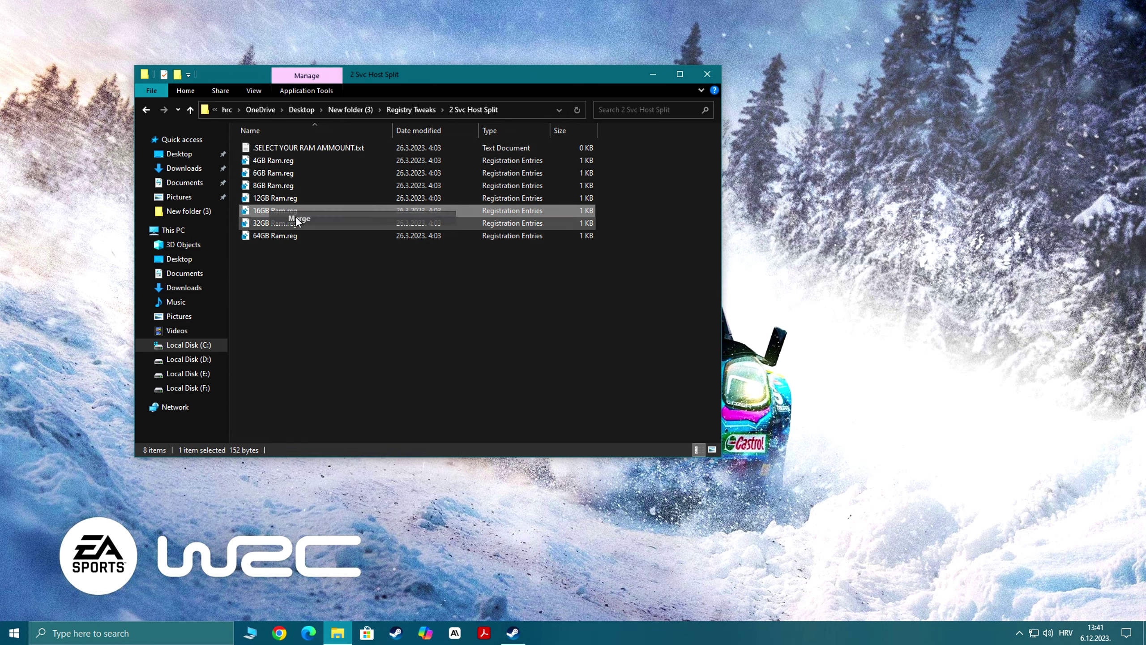
left_click(664, 335)
left_click(704, 320)
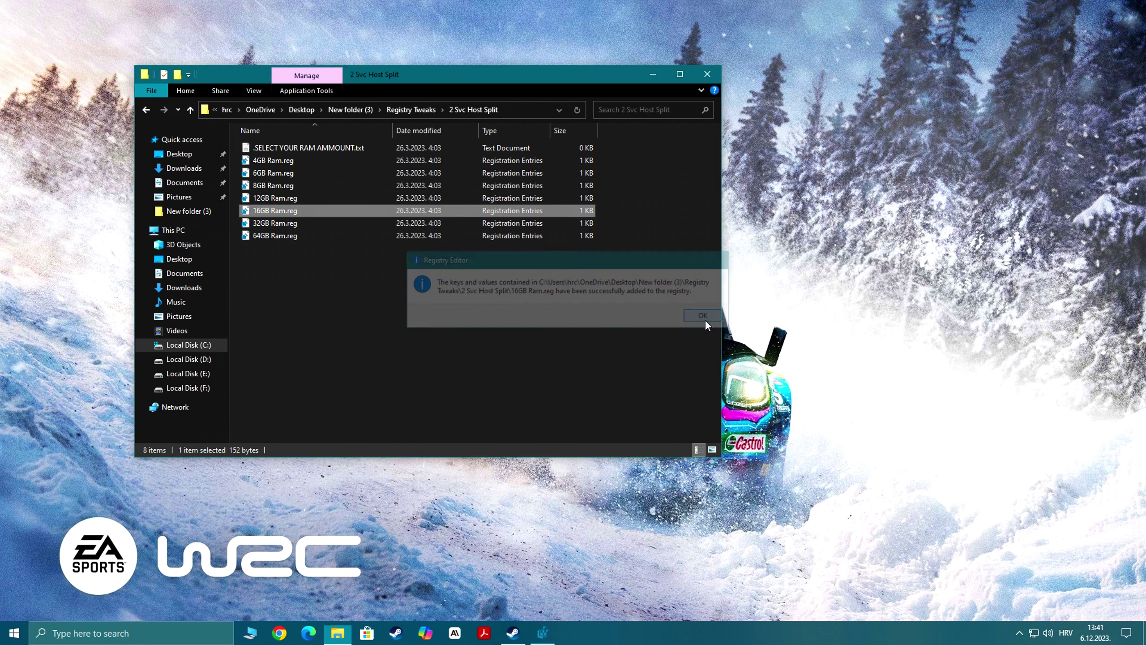
- Merge Full Screen Optimization.reg from the Registry Tweaks folder into the registry
left_click(146, 110)
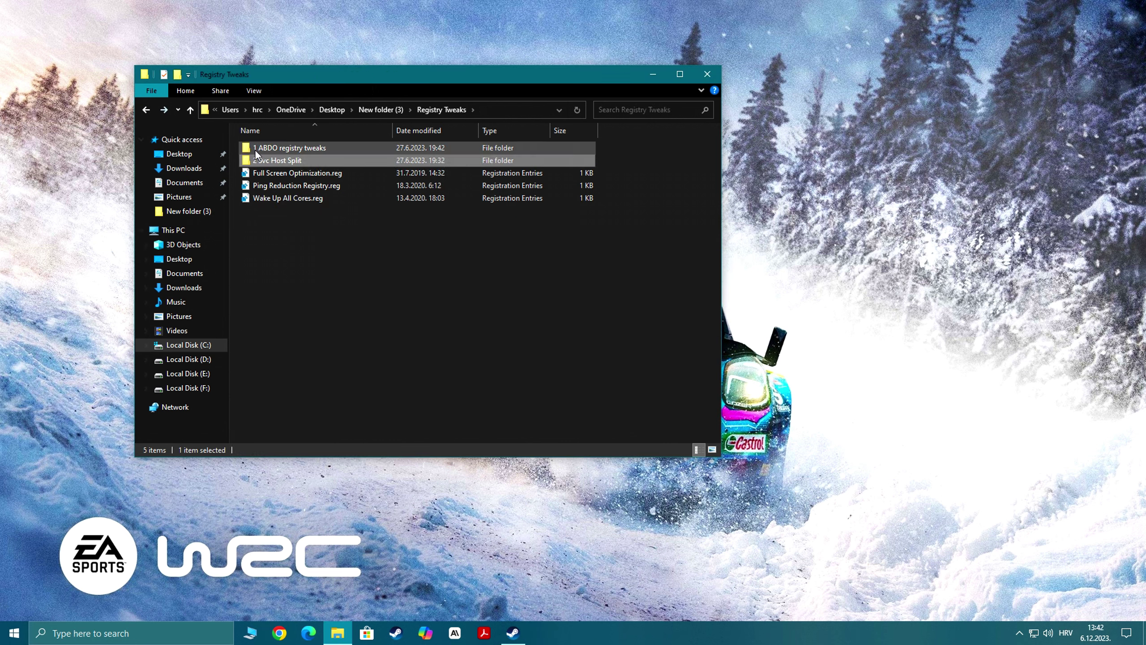
right_click(269, 172)
left_click(300, 180)
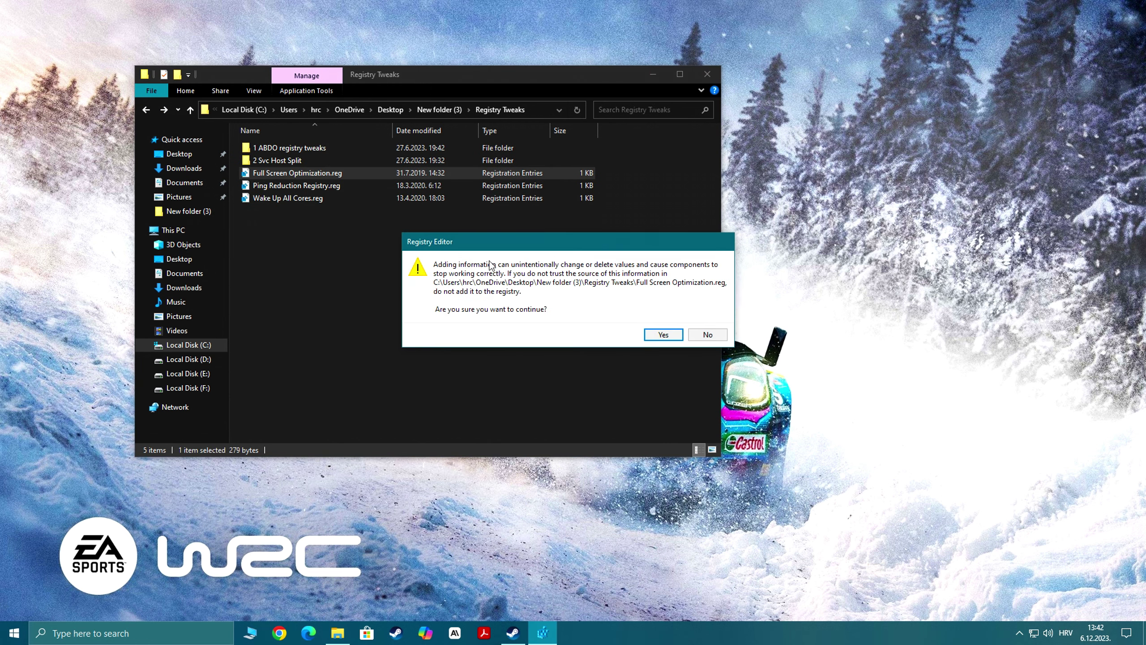
left_click(663, 336)
left_click(689, 318)
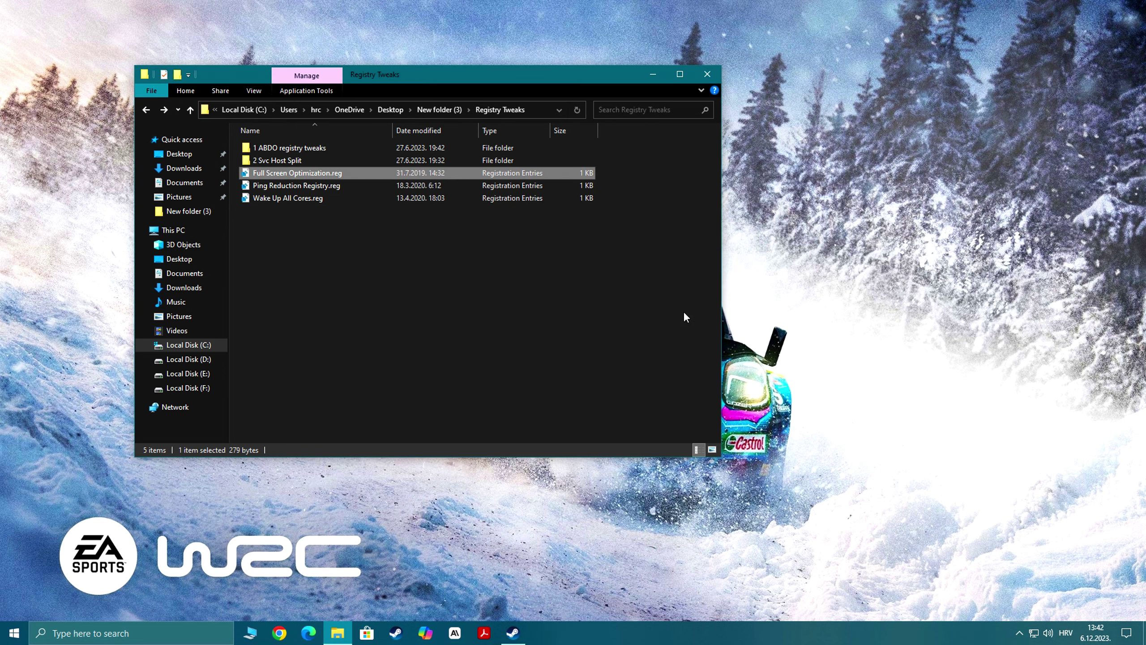
- Merge Ping Reduction Registry.reg into the registry and dismiss the Registry Editor message
right_click(262, 187)
left_click(282, 193)
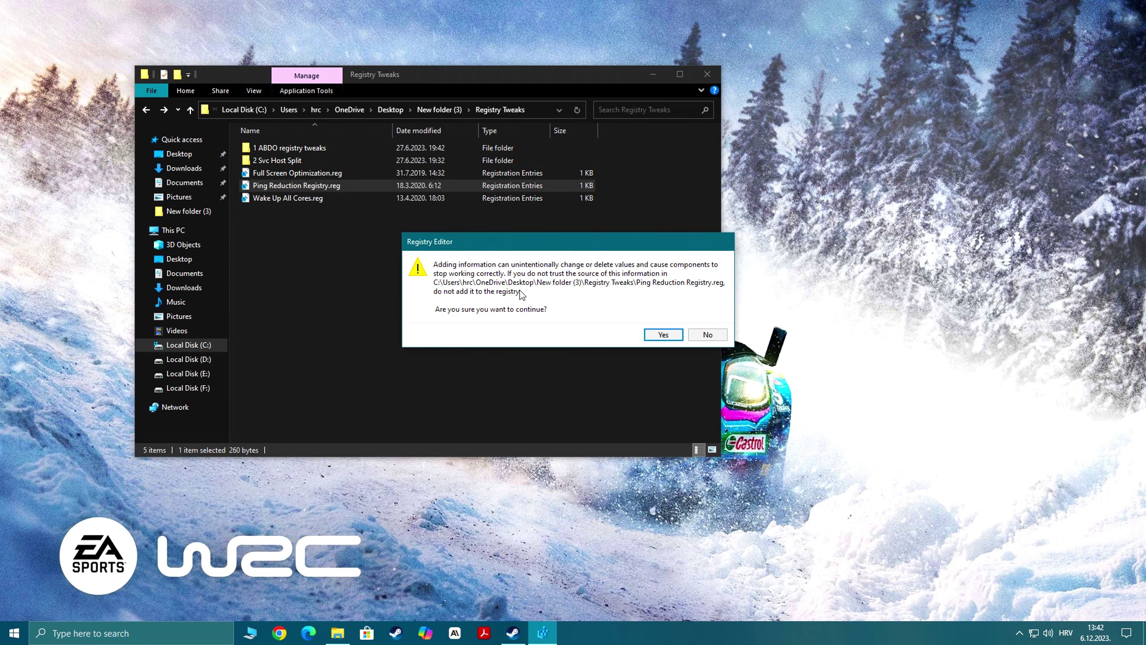
left_click(664, 335)
left_click(691, 319)
- Merge Wake Up All Cores.reg into the registry
left_click(264, 201)
right_click(264, 199)
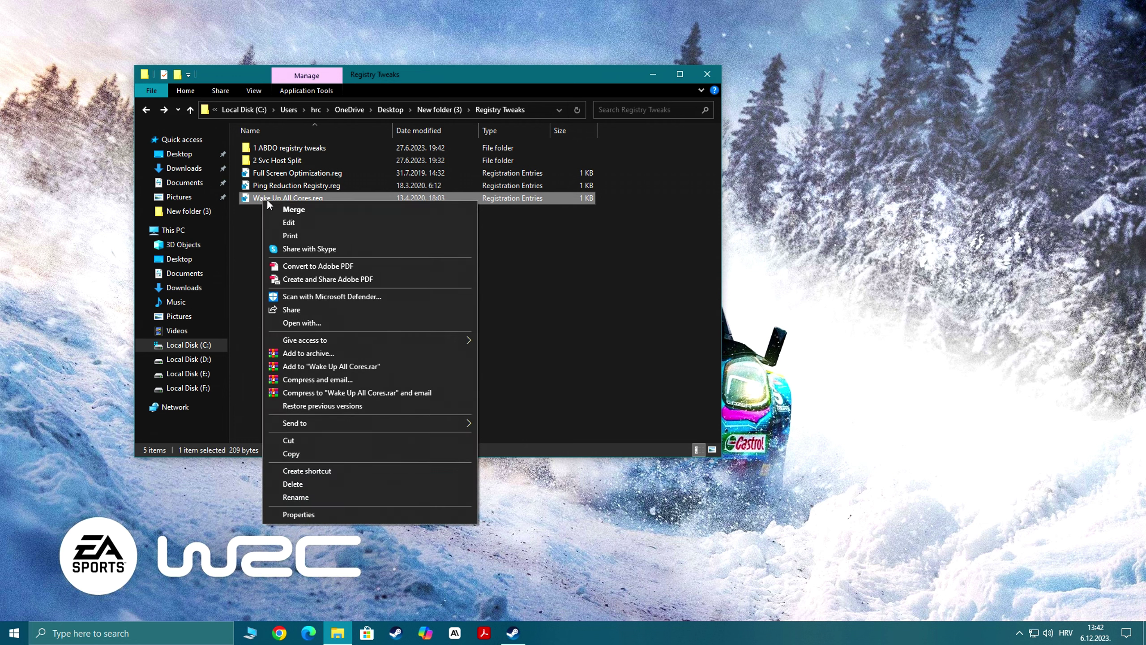
left_click(289, 207)
left_click(664, 335)
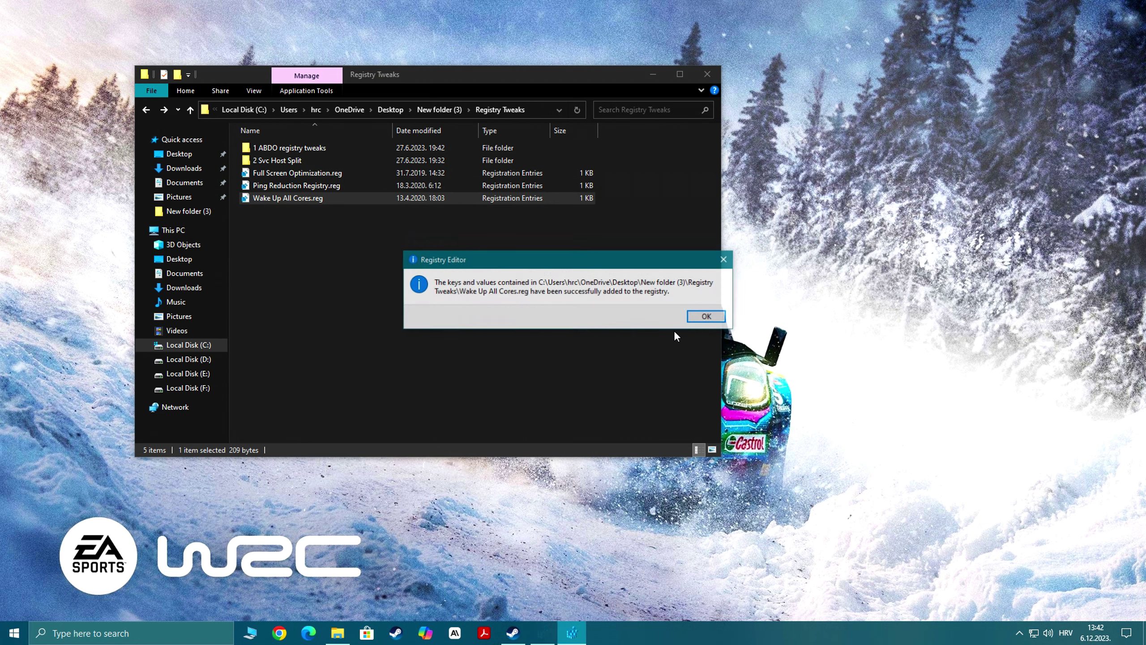
- Merge DIsable unnecessary services in background.reg from the Windows Optimizations folder into the registry
left_click(706, 316)
left_click(146, 110)
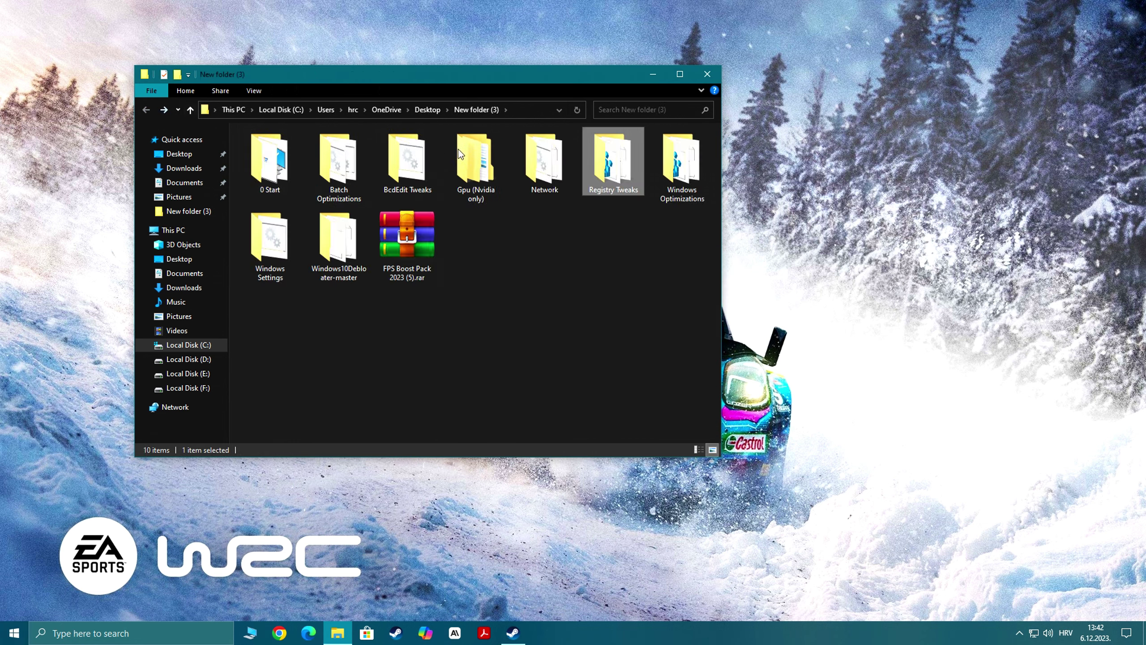
double_click(682, 165)
right_click(267, 148)
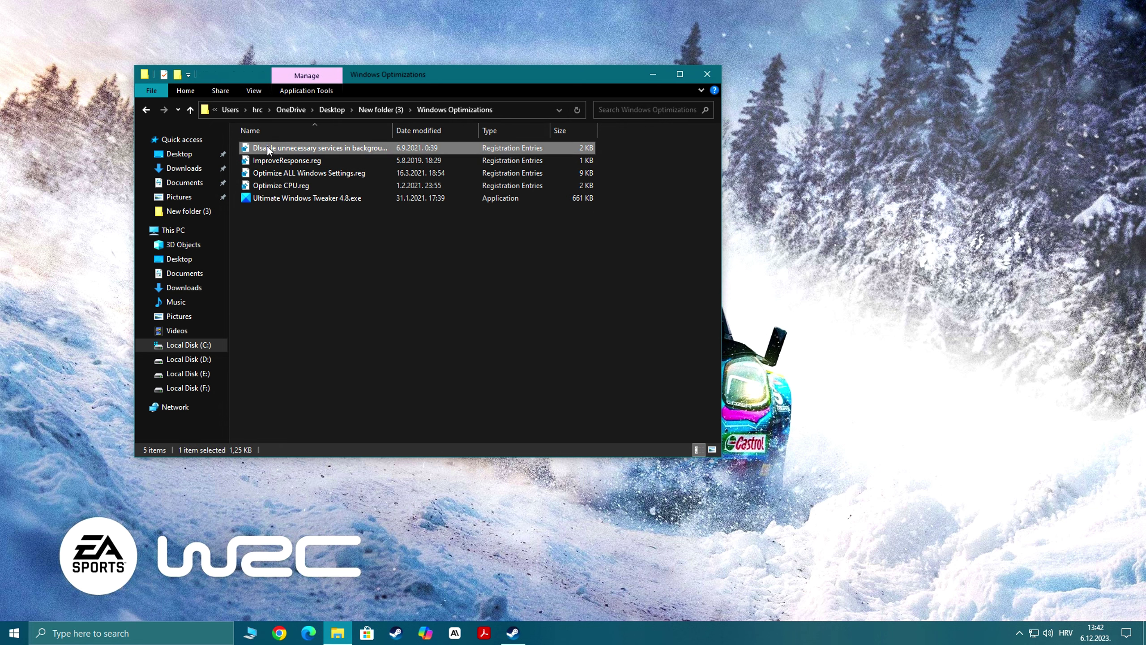
left_click(289, 156)
left_click(663, 334)
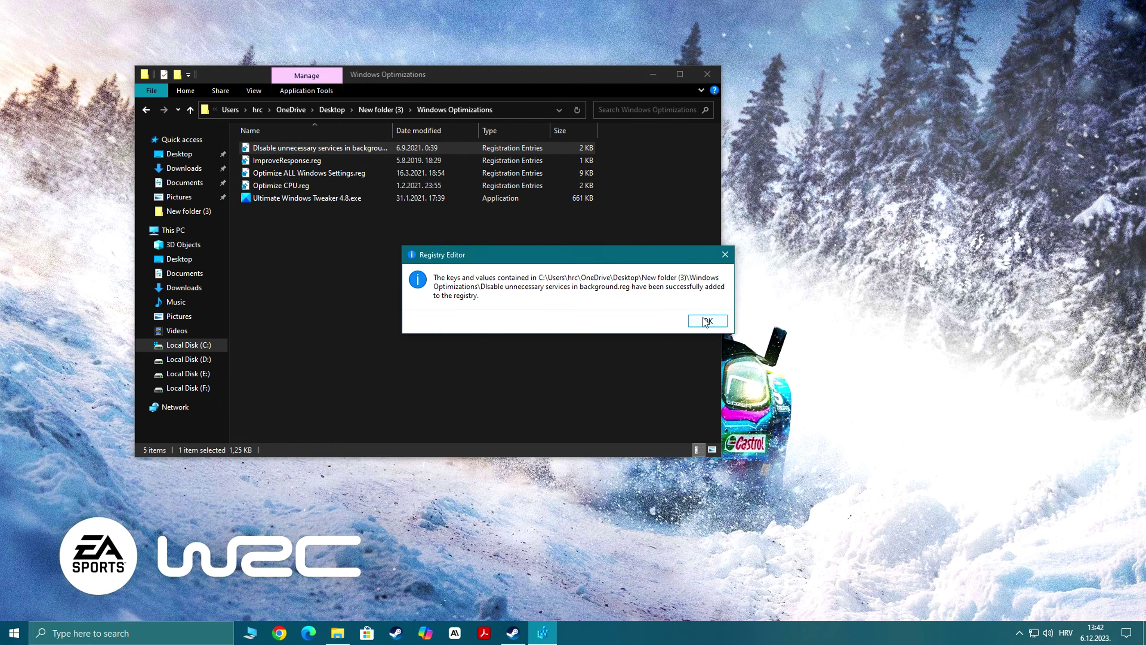
left_click(706, 366)
- Merge ImproveResponse.reg from the Windows Optimizations folder into the registry
right_click(269, 162)
left_click(304, 175)
left_click(659, 333)
left_click(703, 315)
- Merge Optimize ALL Windows Settings.reg into the registry and dismiss the Registry Editor message
right_click(283, 176)
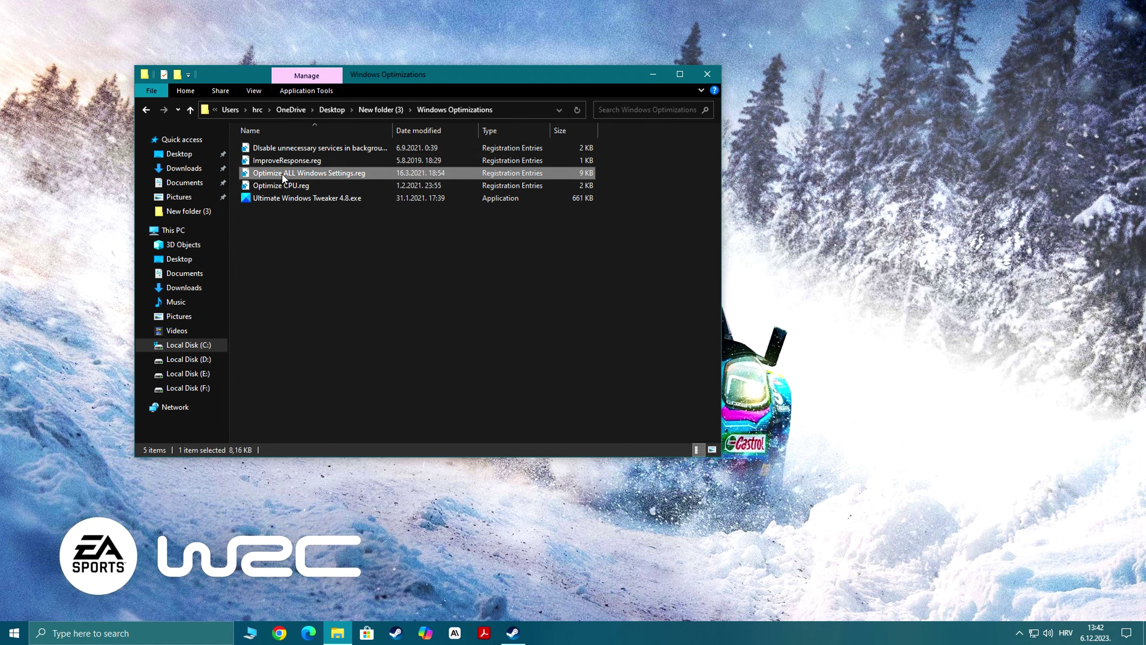
left_click(311, 184)
left_click(663, 335)
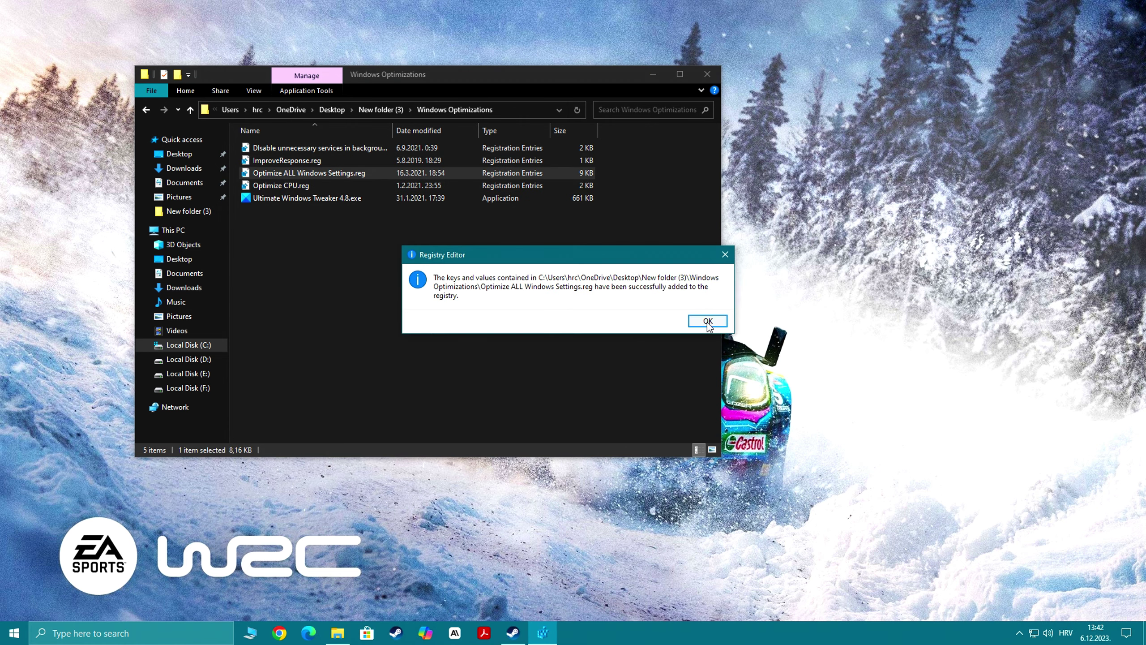
left_click(706, 319)
- Merge Optimize CPU.reg from the Windows Optimizations folder into the registry
right_click(270, 185)
left_click(300, 194)
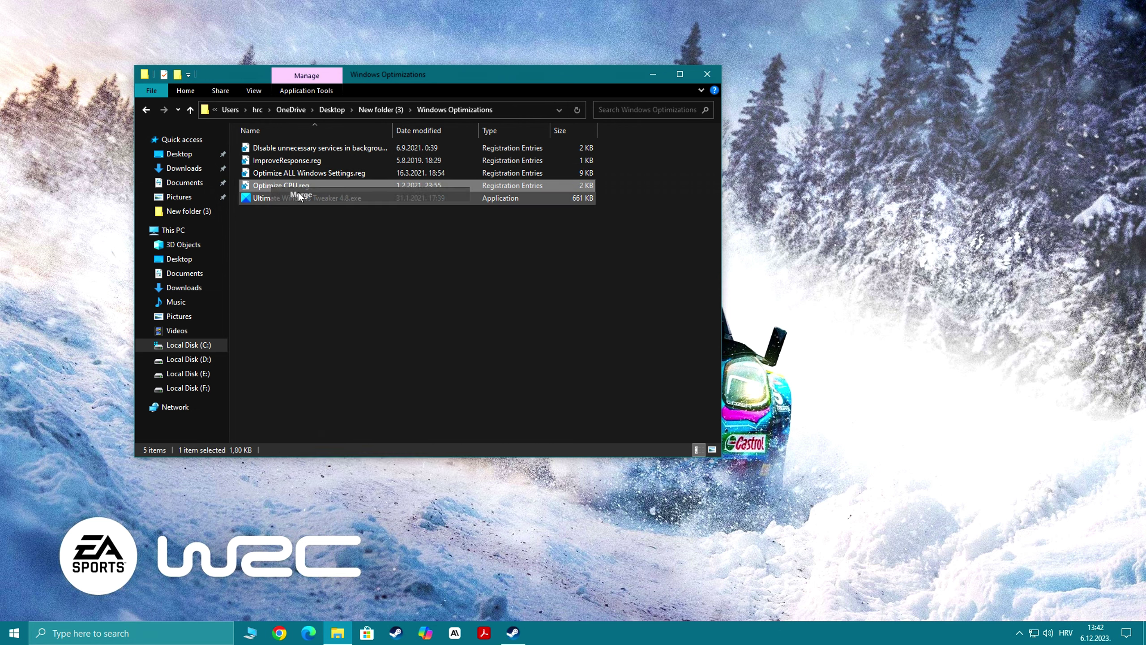
left_click(662, 334)
left_click(703, 318)
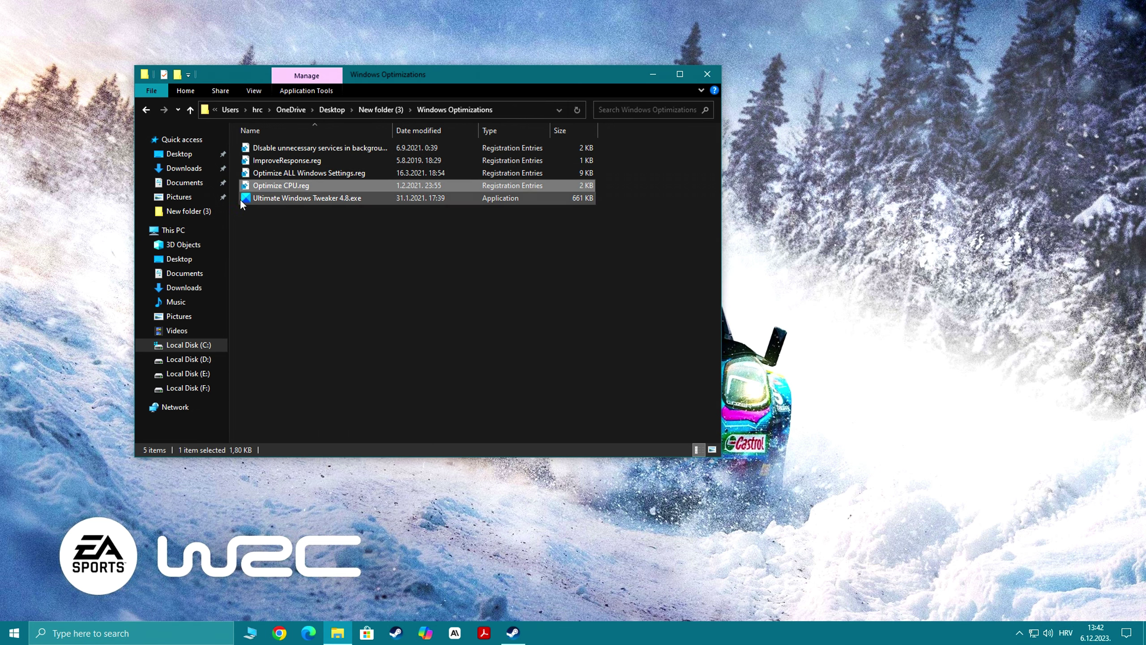
- Run Windows Settings.bat as administrator from the Windows Settings folder and exit its console when it finishes
left_click(145, 110)
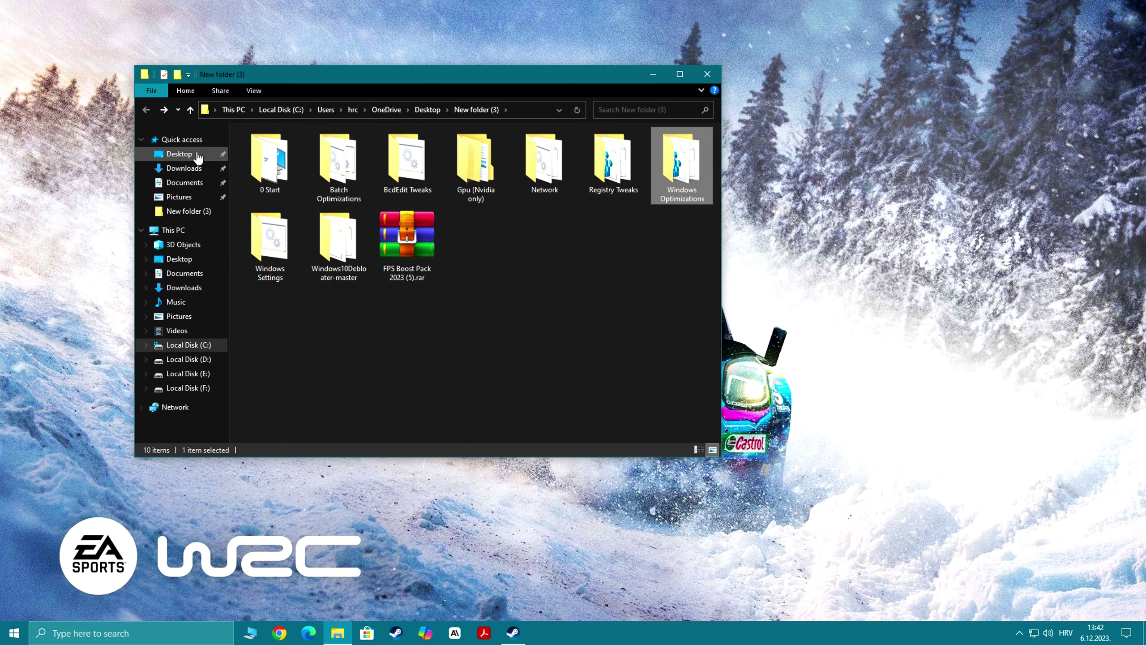
double_click(265, 226)
left_click(271, 149)
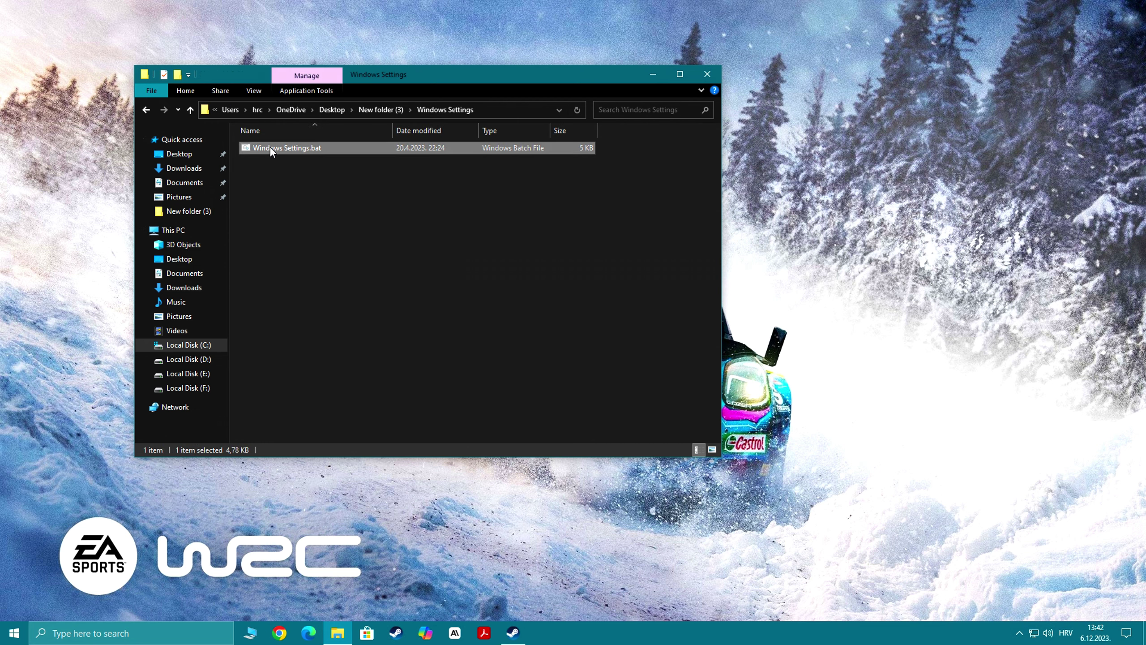
right_click(270, 147)
left_click(308, 195)
key("Return")
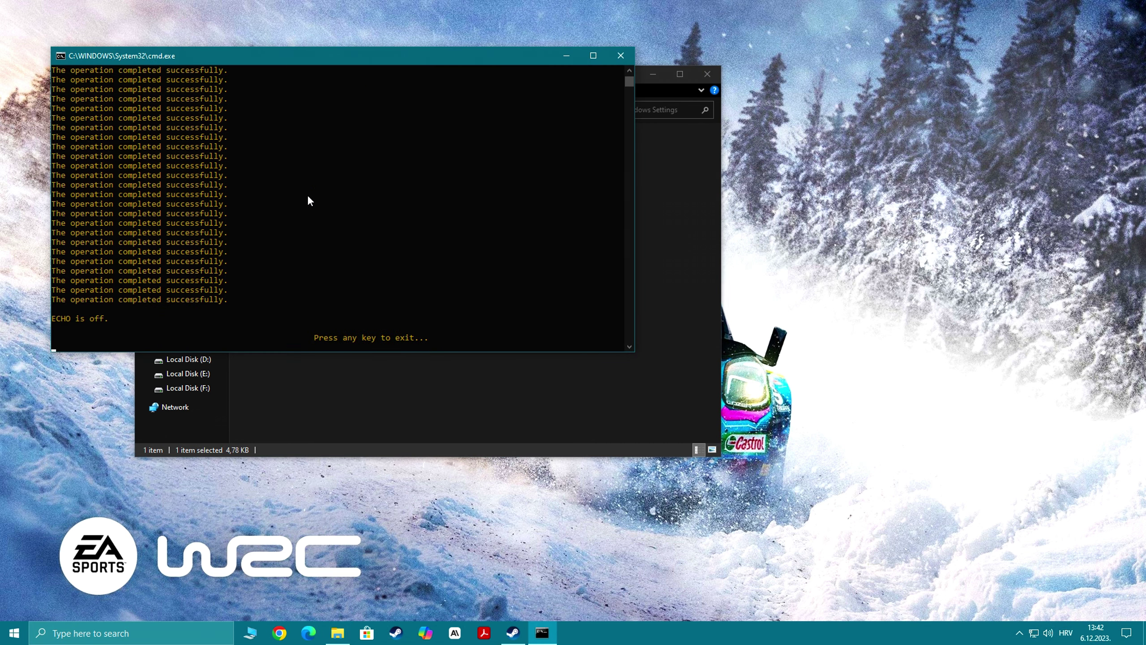
key("Return")
- Run Windows10DebloaterGUI.ps1 with PowerShell from the Windows10Debloater-master folder and remove all bloatware
left_click(146, 110)
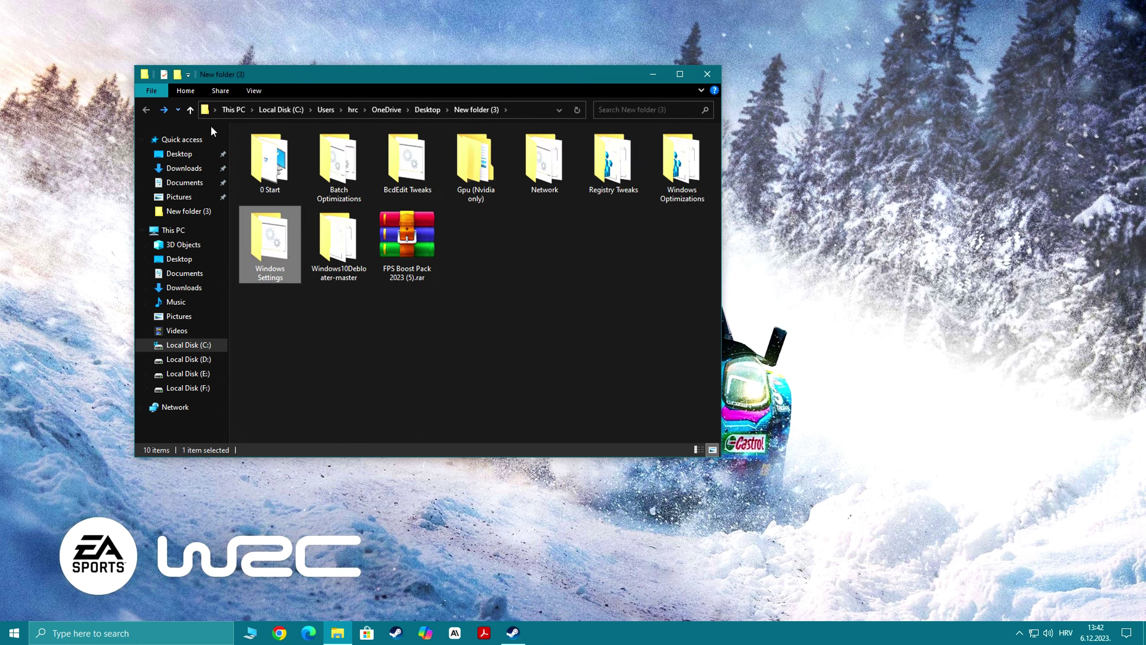
double_click(333, 232)
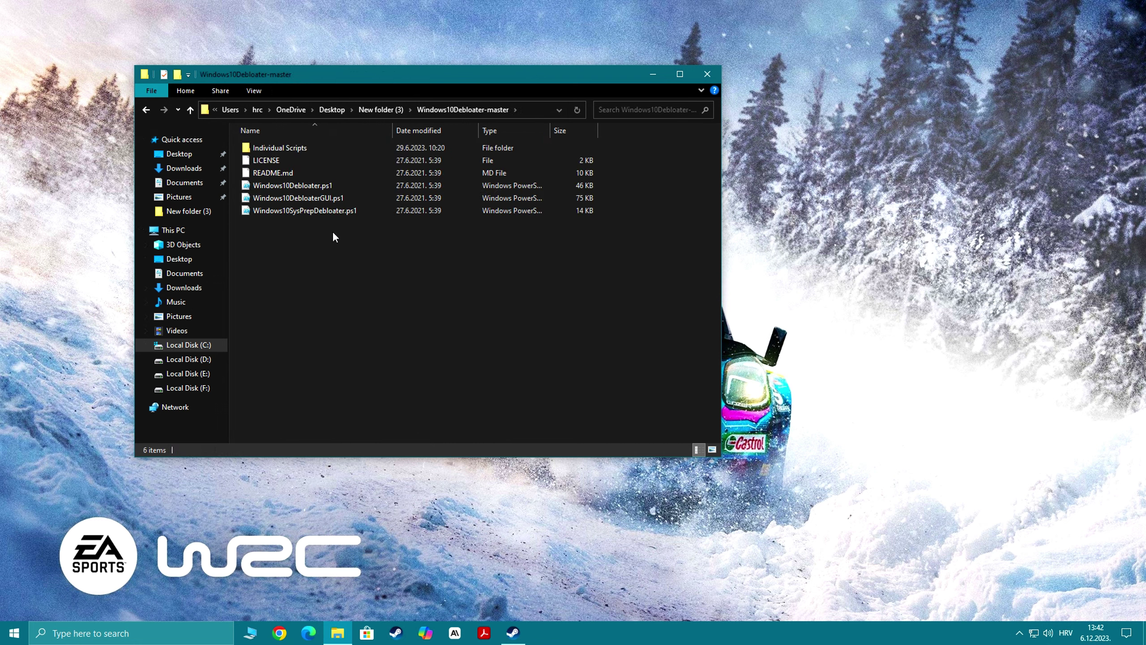
right_click(301, 200)
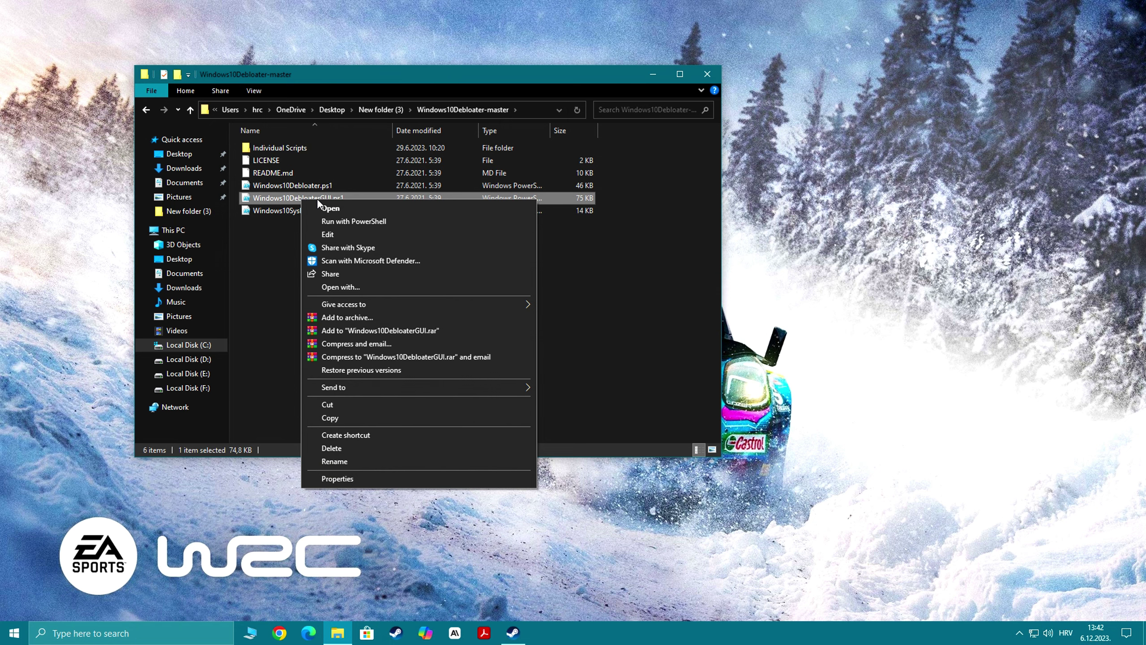
left_click(344, 220)
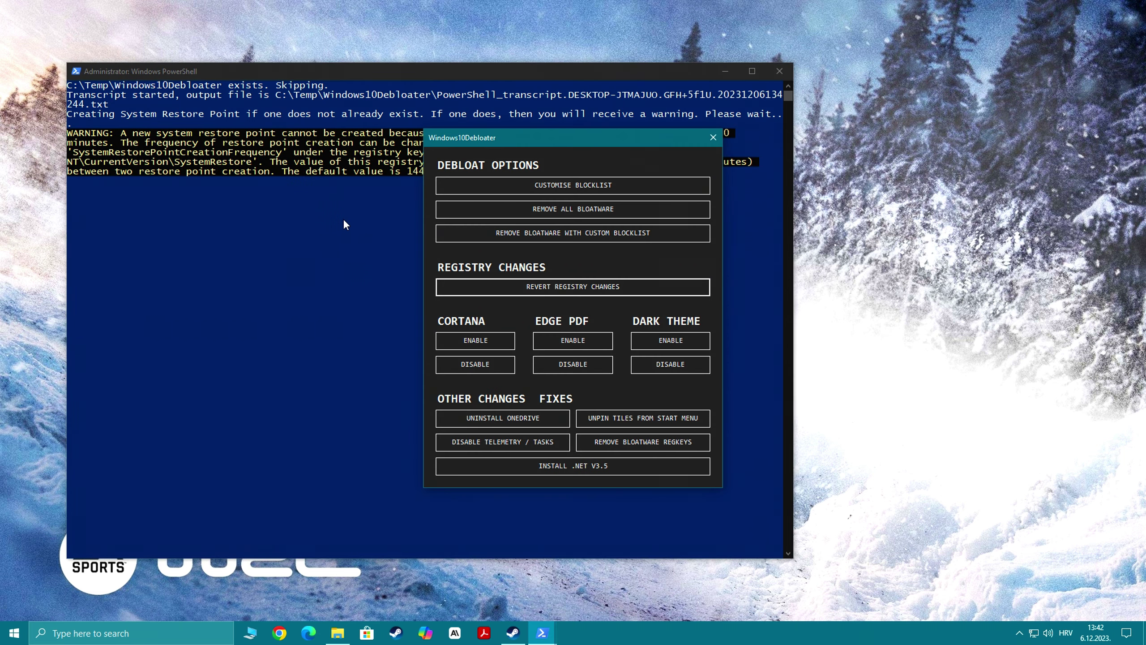
left_click(565, 210)
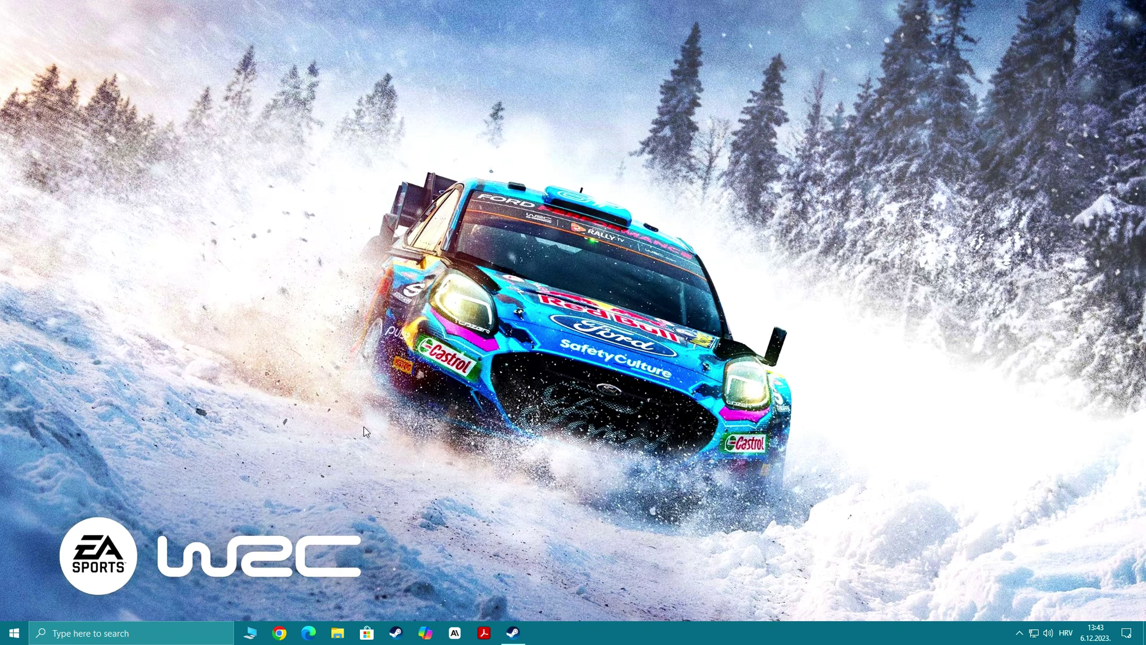
- Find the Game Mode settings in Windows, turn Game Mode off and close Settings
left_click(146, 634)
type("ga")
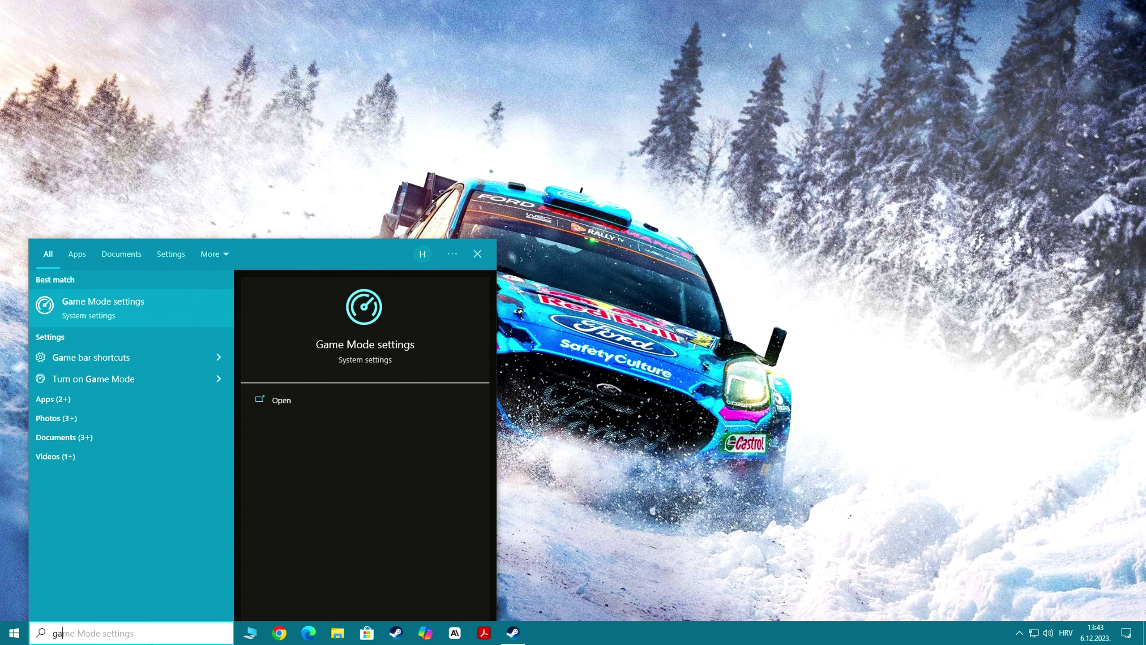
type("me mode")
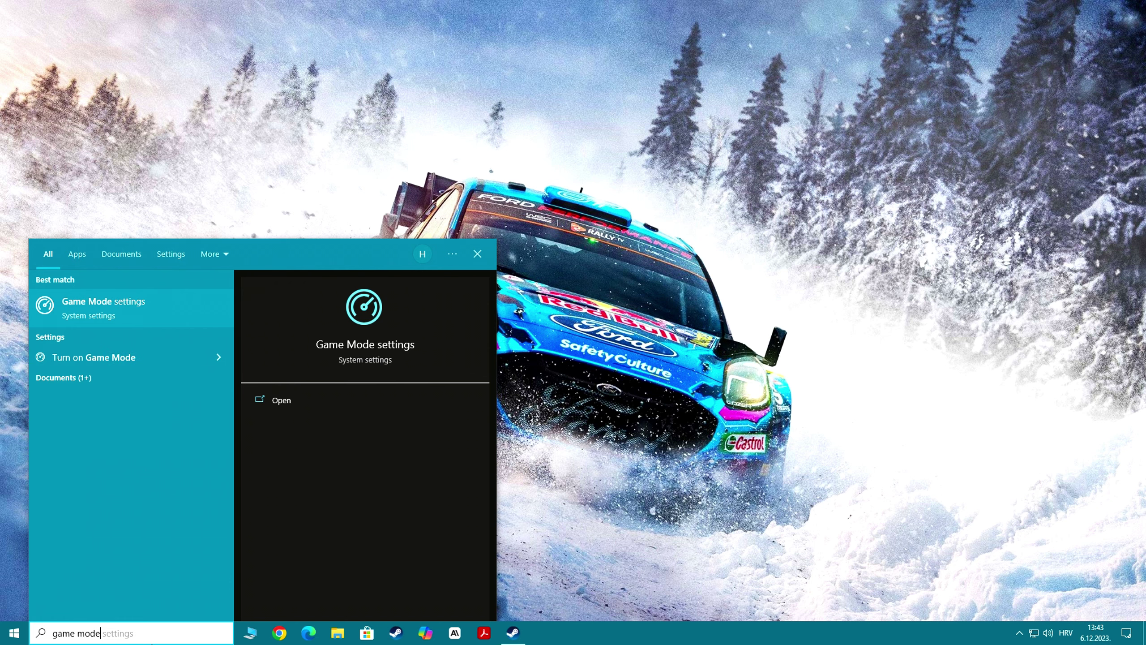
left_click(113, 312)
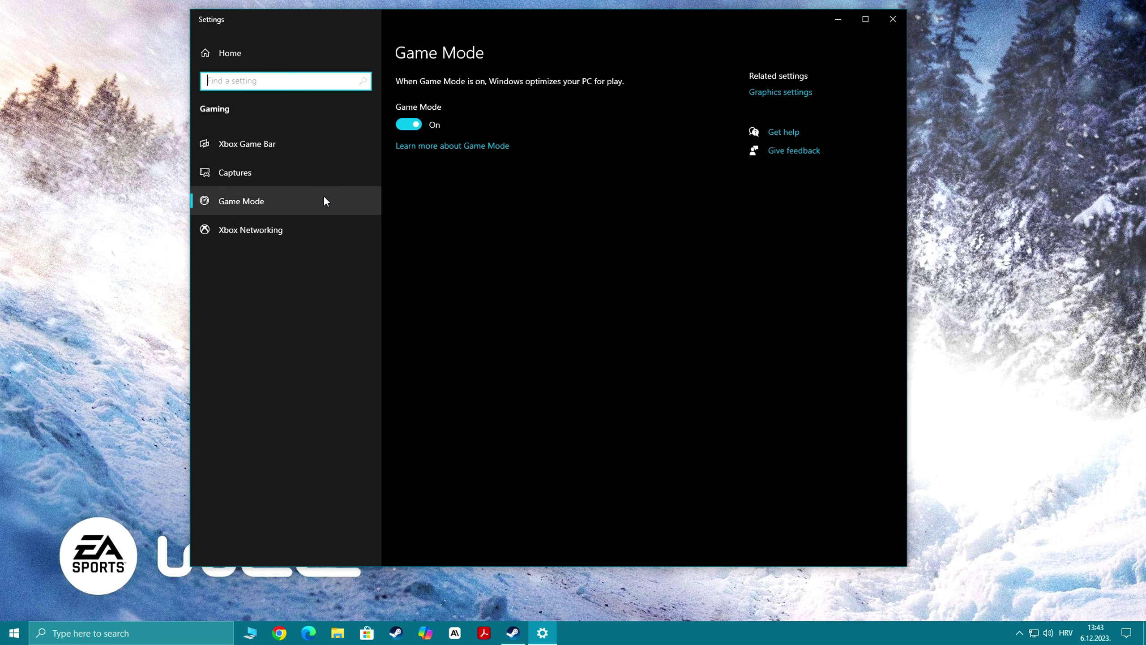
left_click(411, 126)
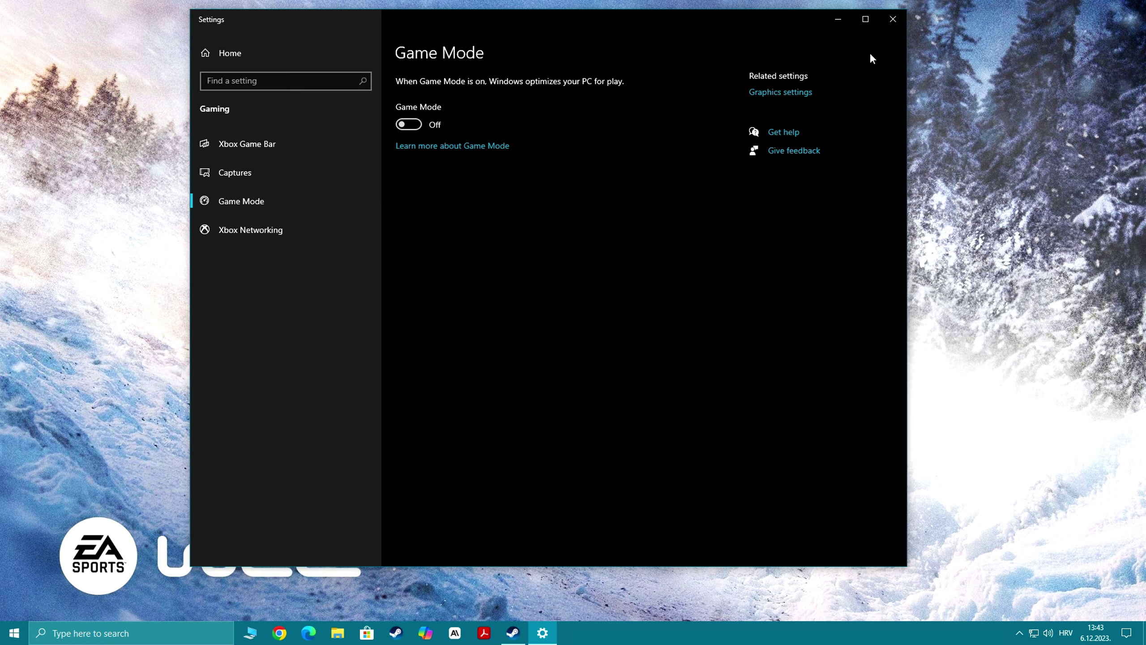
left_click(894, 19)
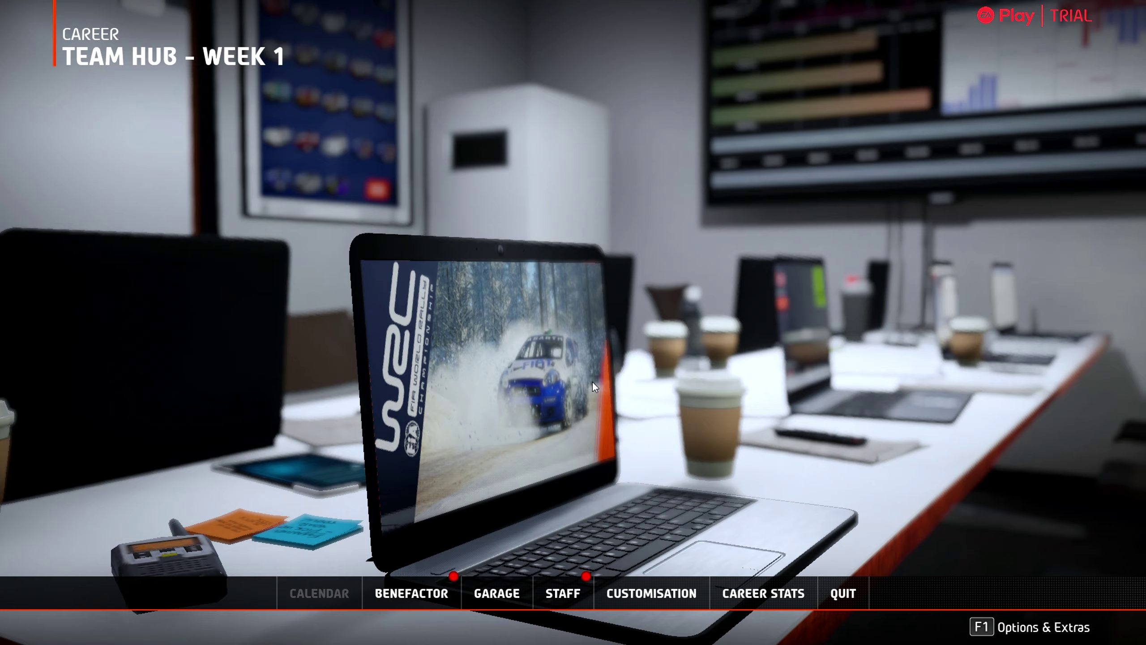
- Switch to EA SPORTS WRC and open the Basic Graphics settings in Options & Extras
key("alt+z")
key("alt+z")
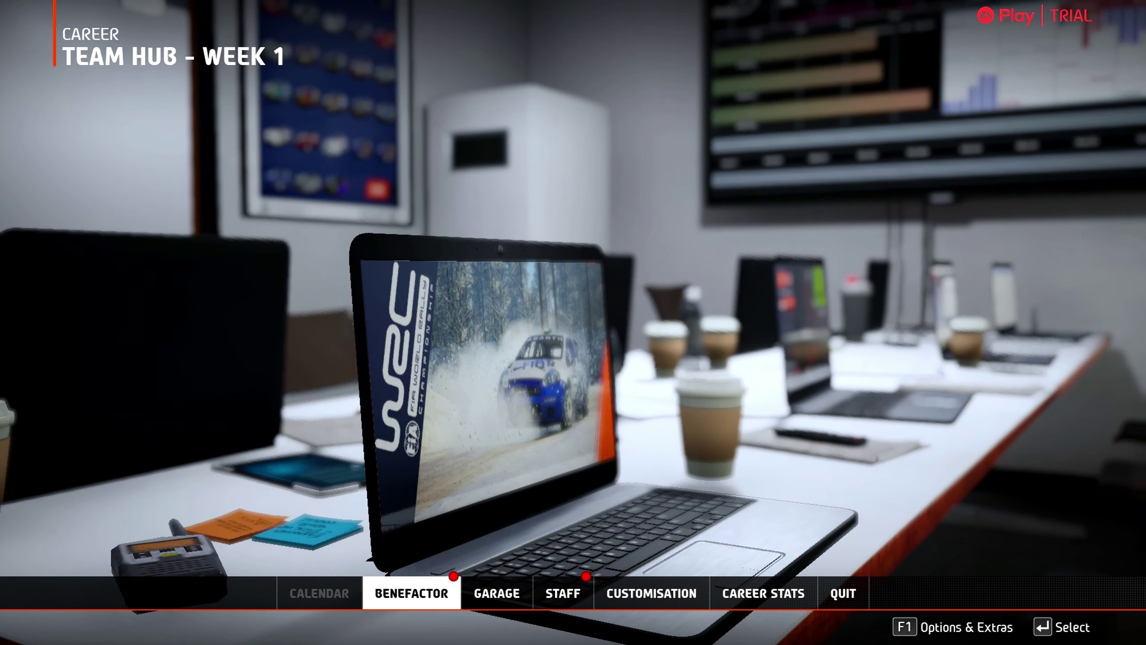
left_click(944, 632)
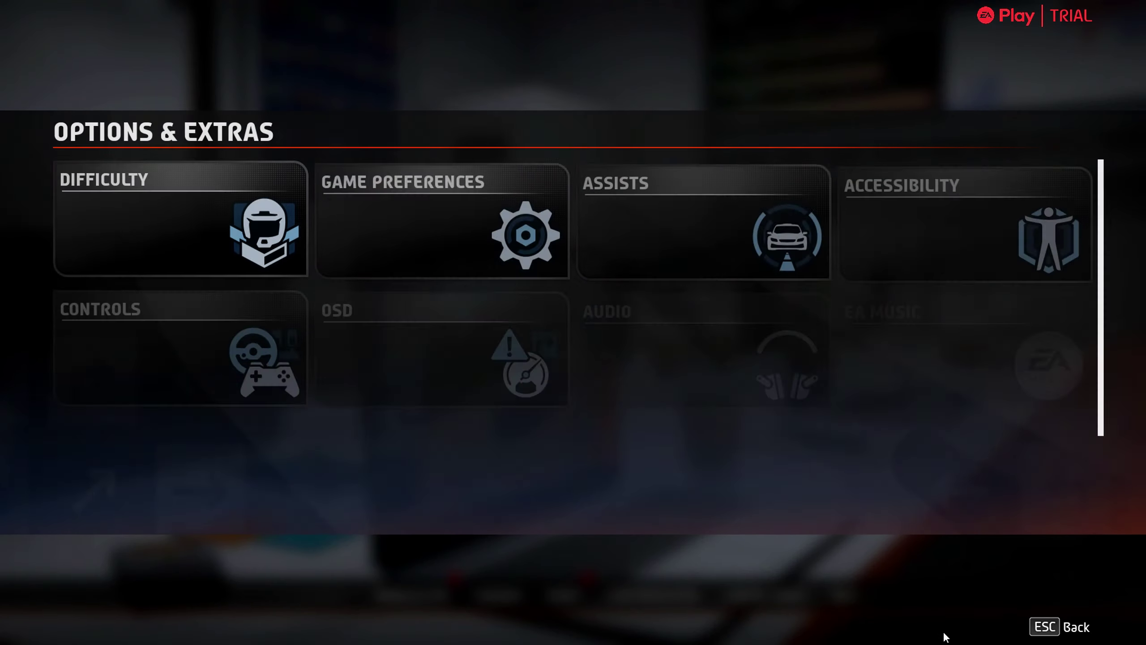
scroll(946, 457, "down", 2)
scroll(926, 350, "up", 2)
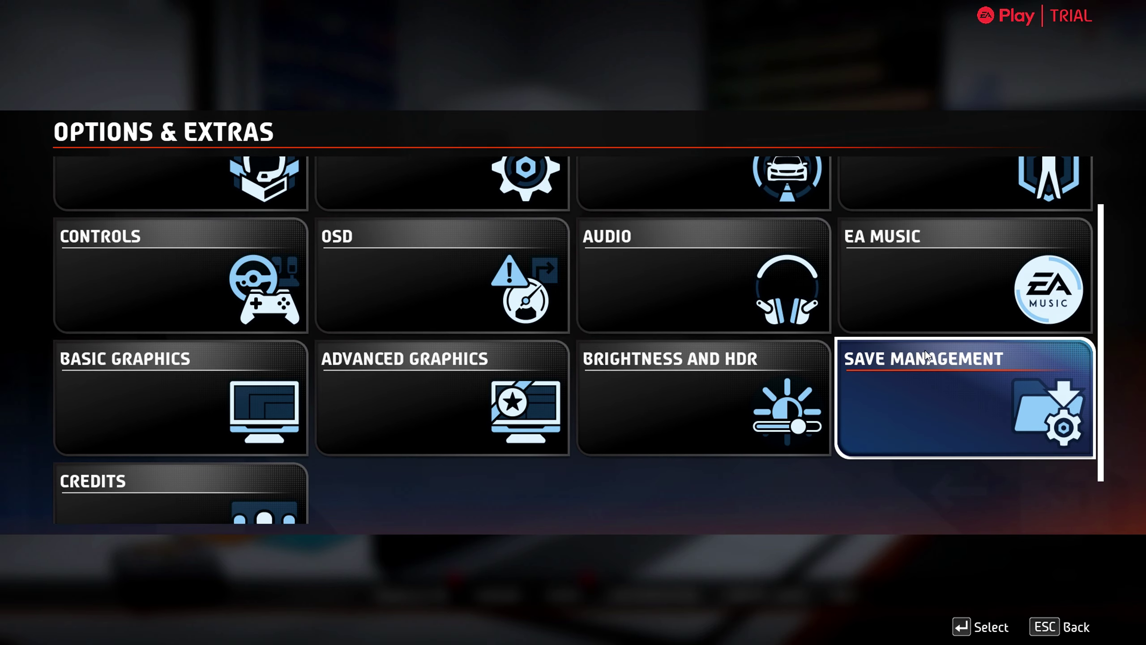
scroll(764, 366, "down", 1)
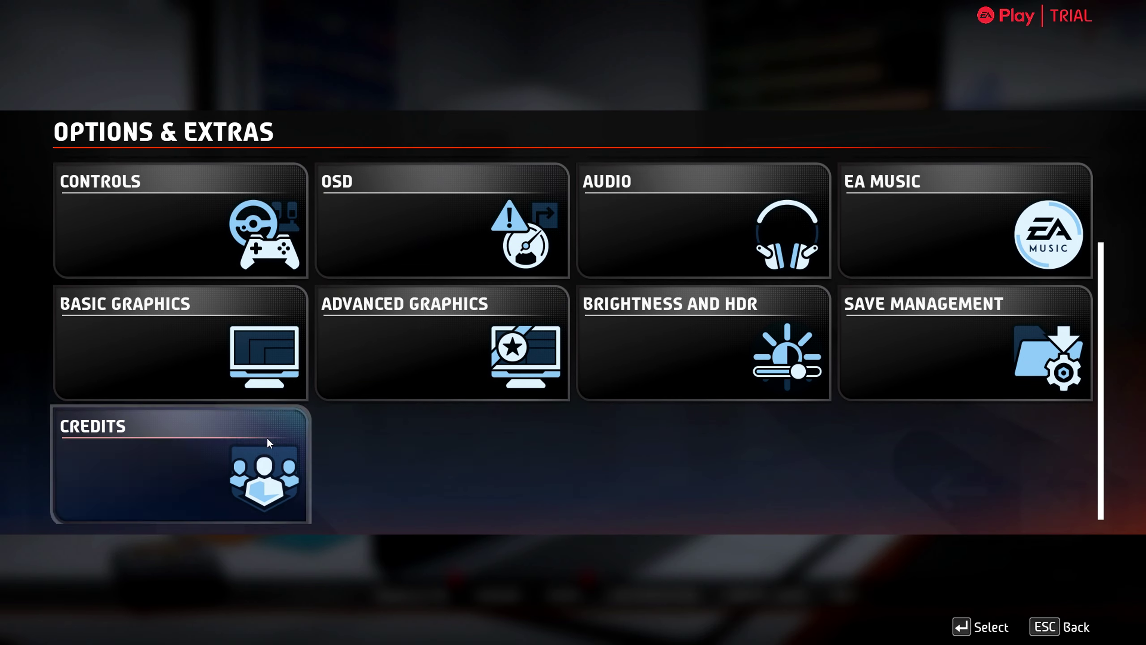
left_click(164, 324)
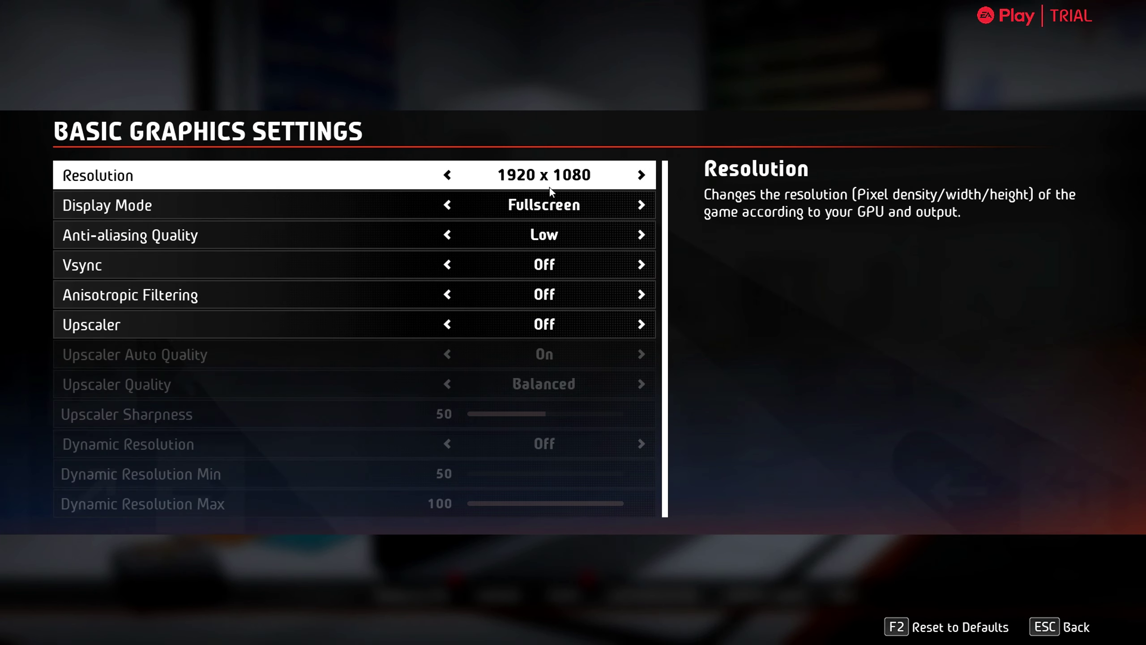
- Try other Display Mode and Anti-aliasing Quality options, including Cinematic, and return them to Fullscreen and Low
left_click(469, 208)
left_click(642, 206)
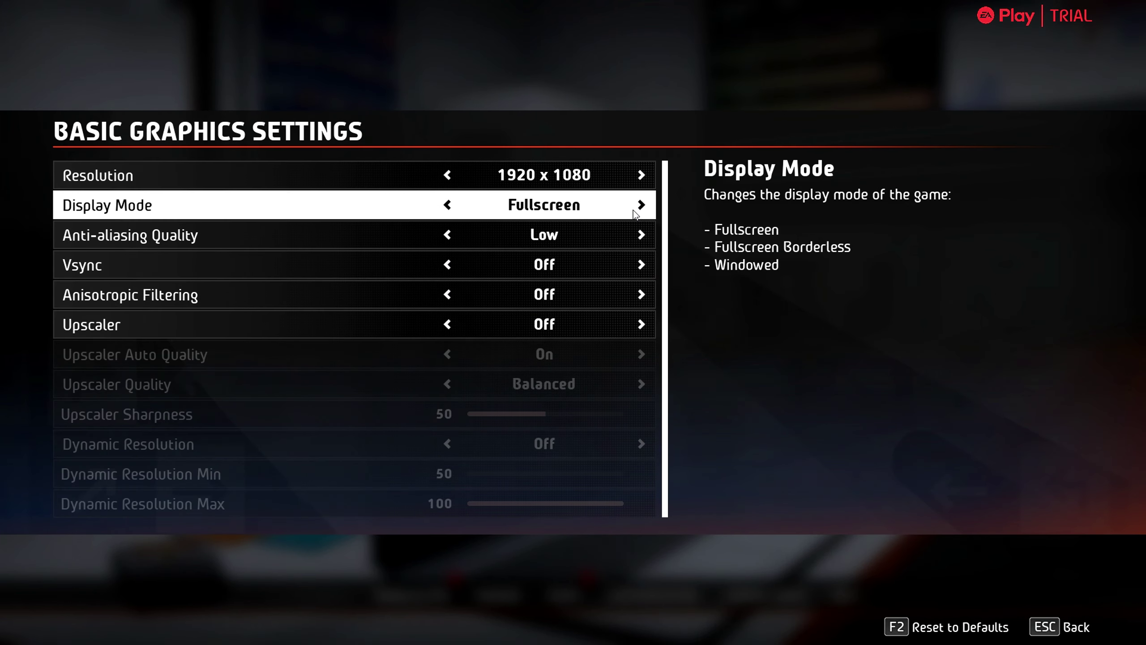
left_click(449, 235)
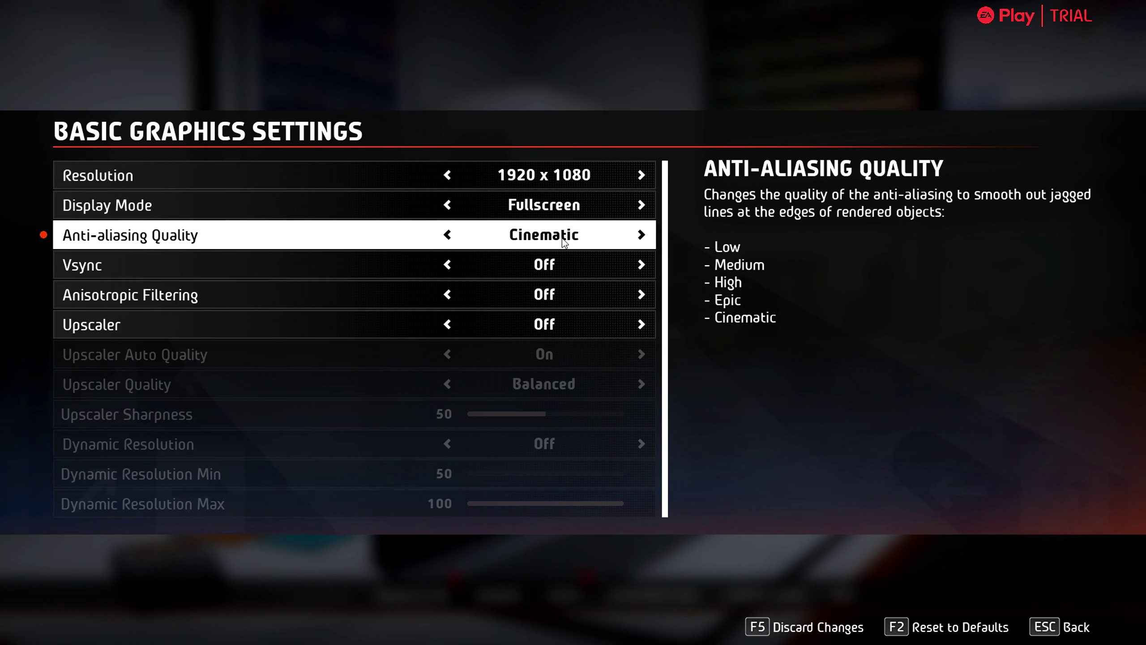
left_click(641, 235)
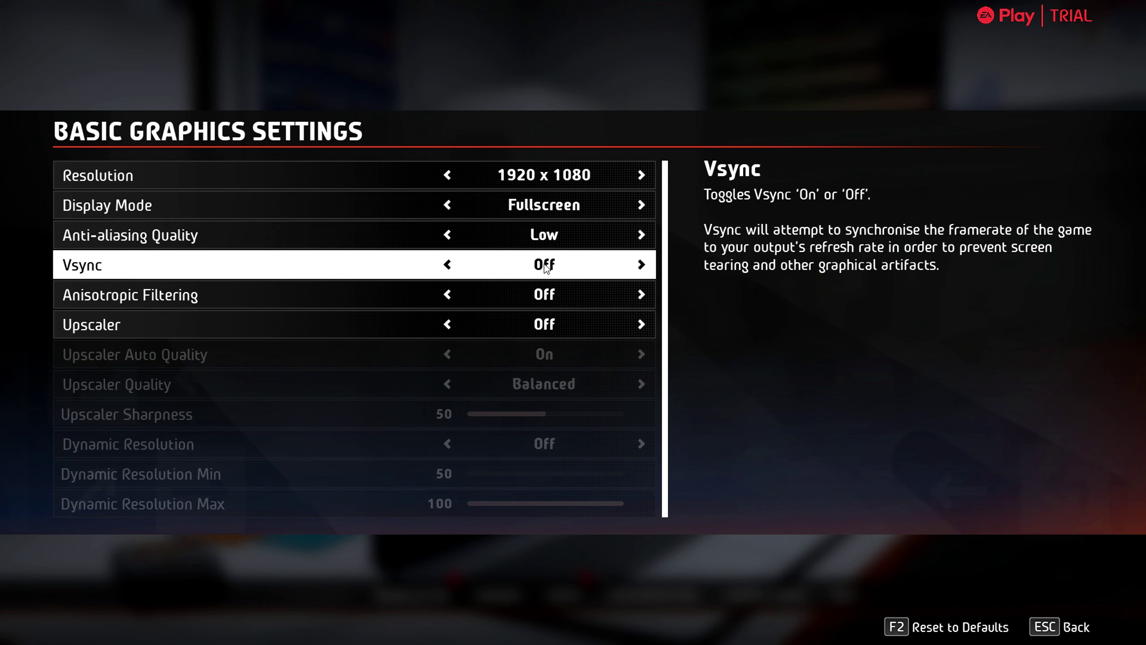
- Try the Fidelity FX upscaler, return Upscaler to Off and leave the Basic Graphics settings
left_click(456, 325)
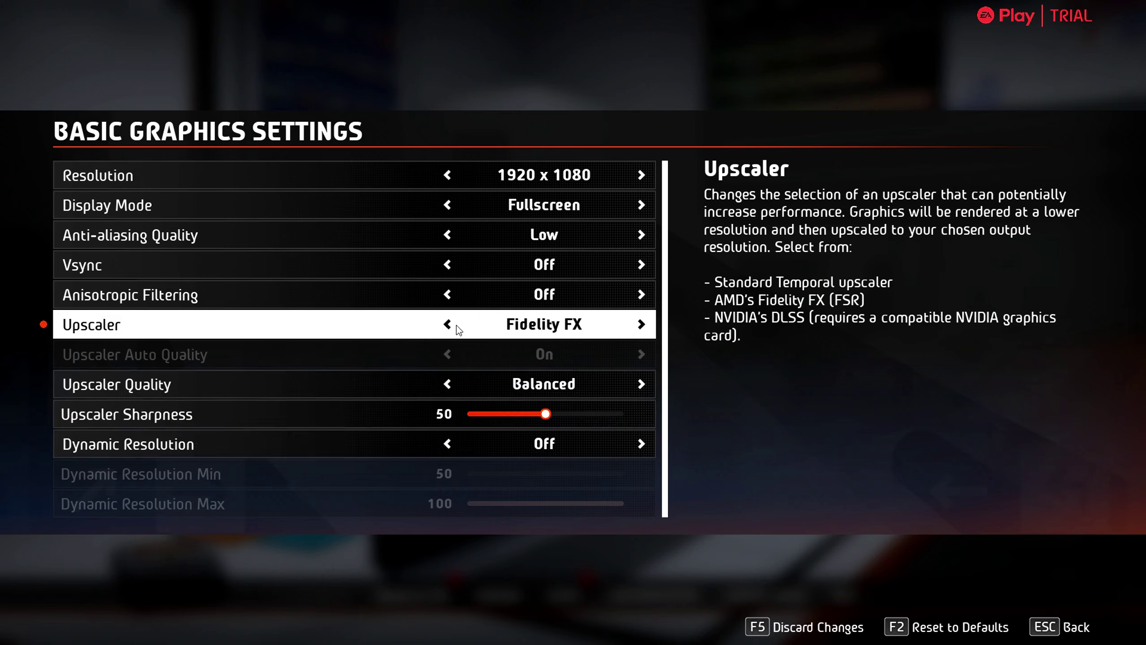
left_click(457, 327)
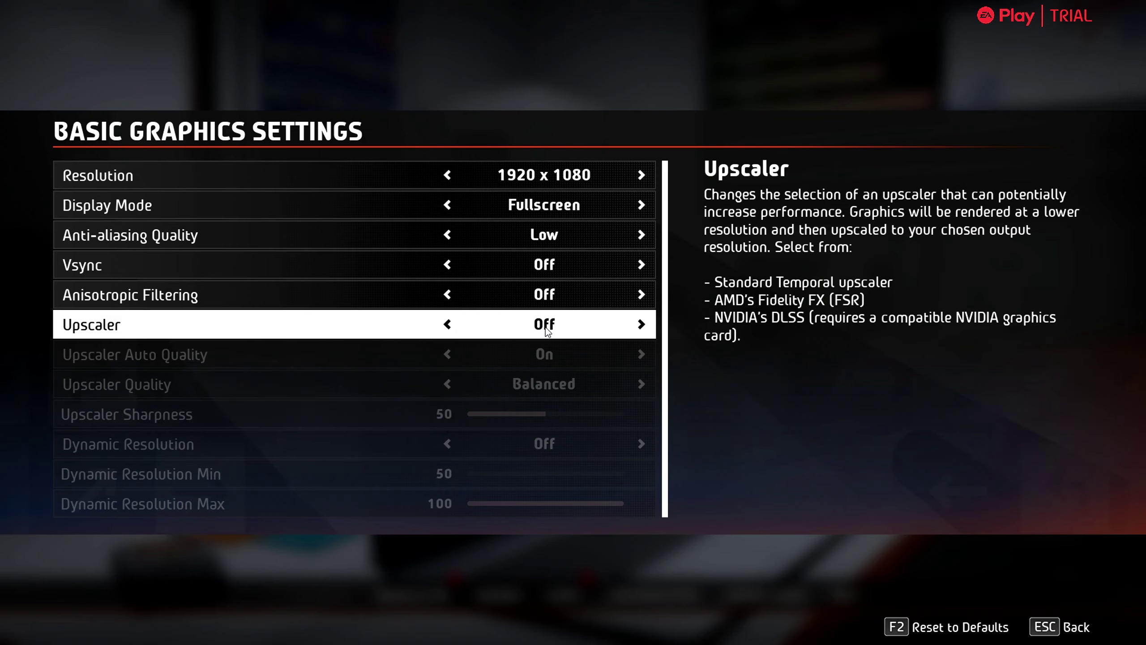
key("Escape")
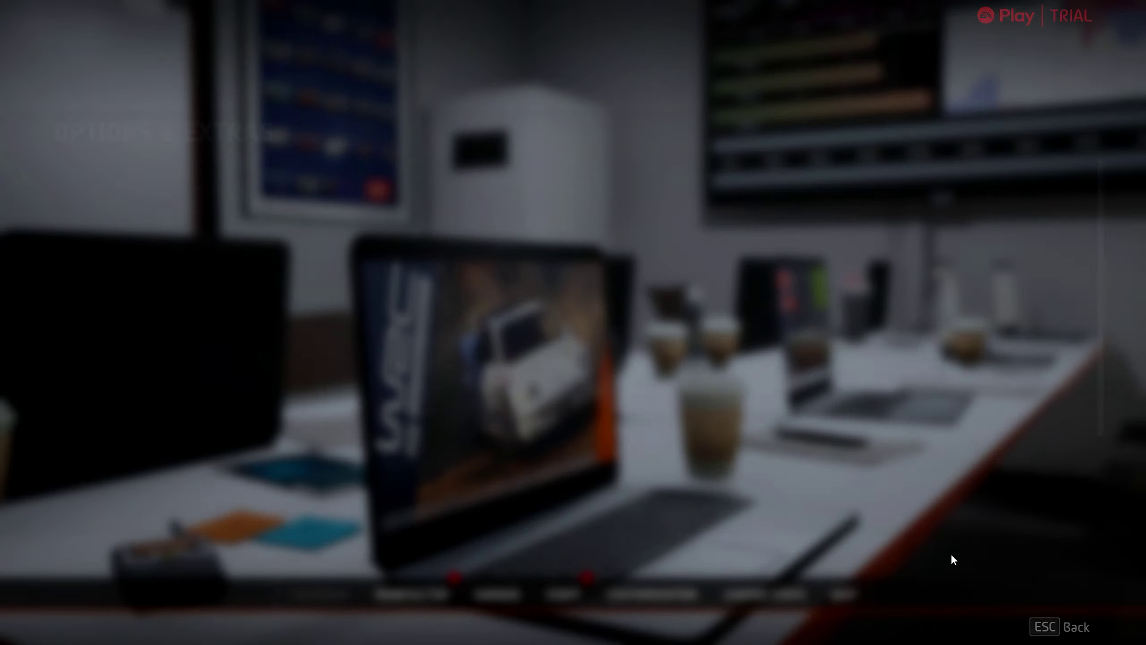